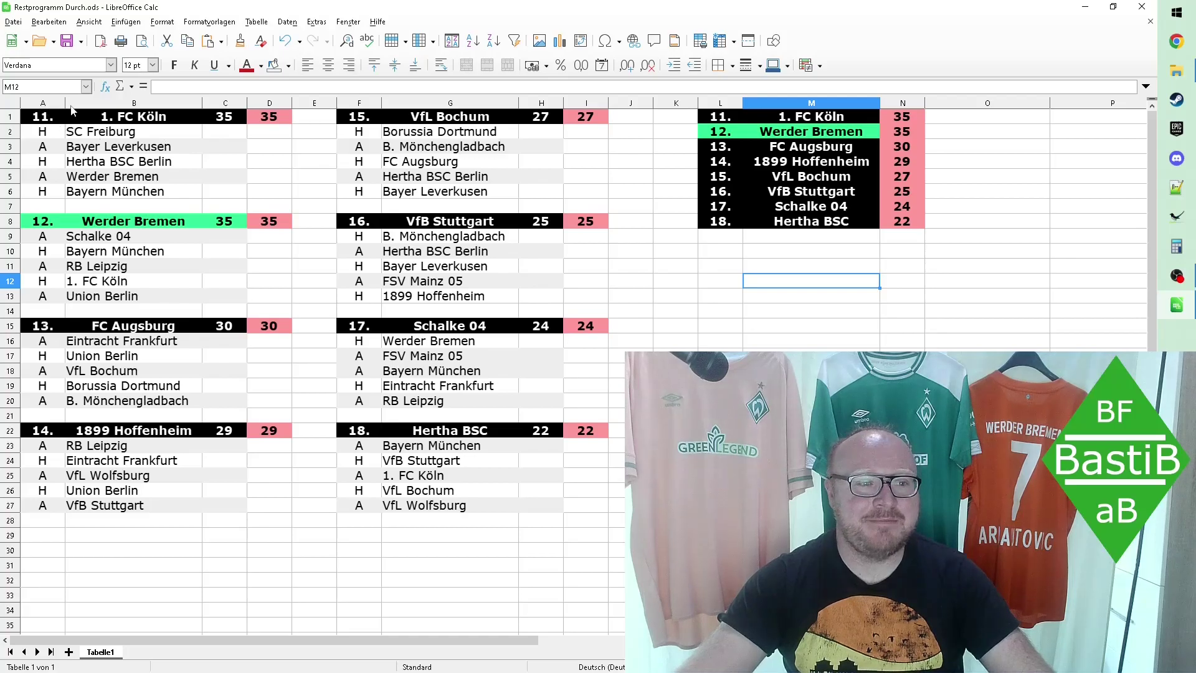
Step: Review the lower-table teams' remaining home and away fixtures, current points and projected totals, starting with 1. FC Köln
drag(45, 104, 129, 105)
shift+click(580, 104)
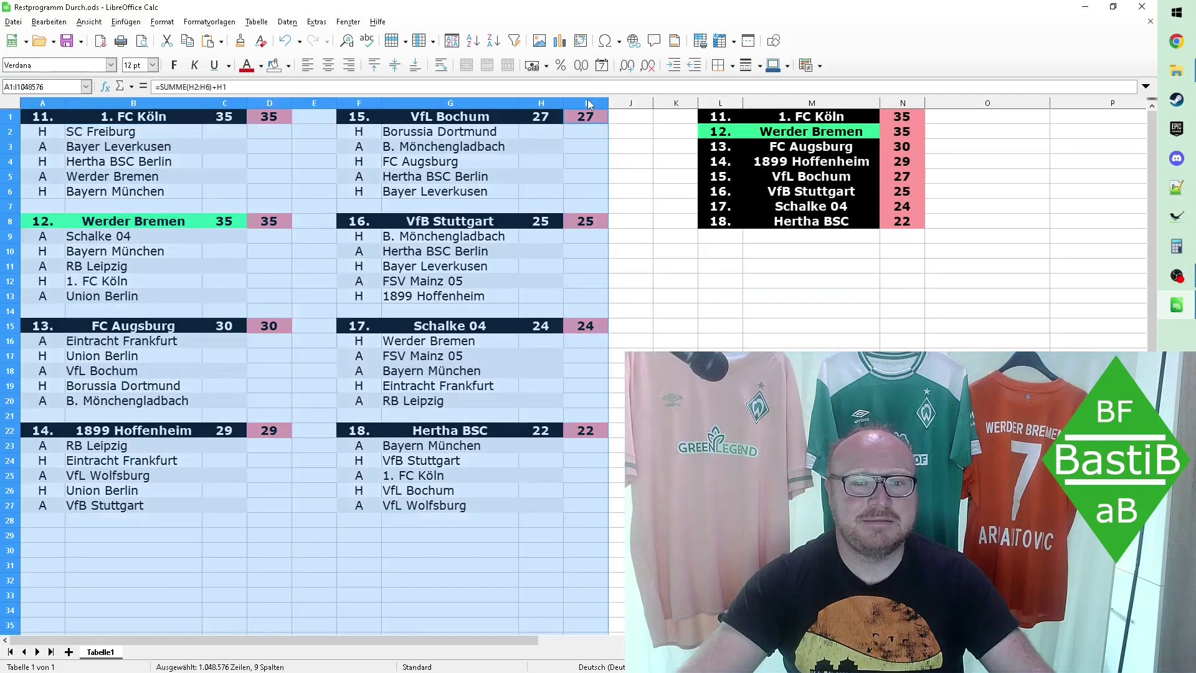
click(314, 146)
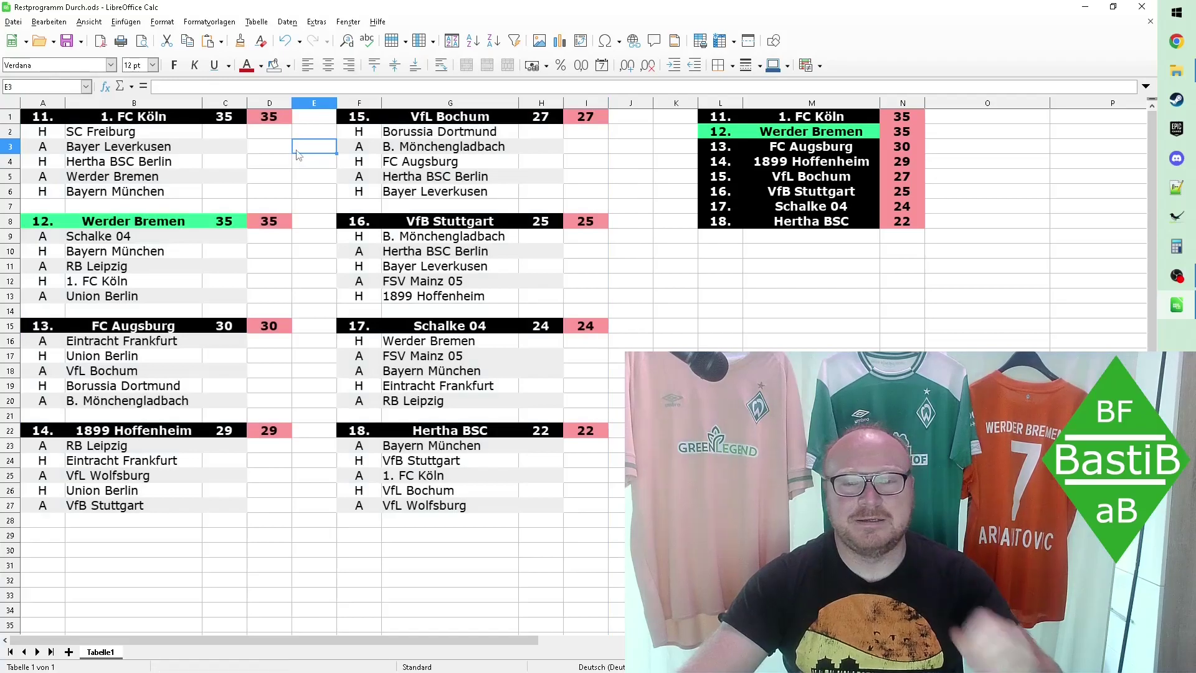
click(41, 118)
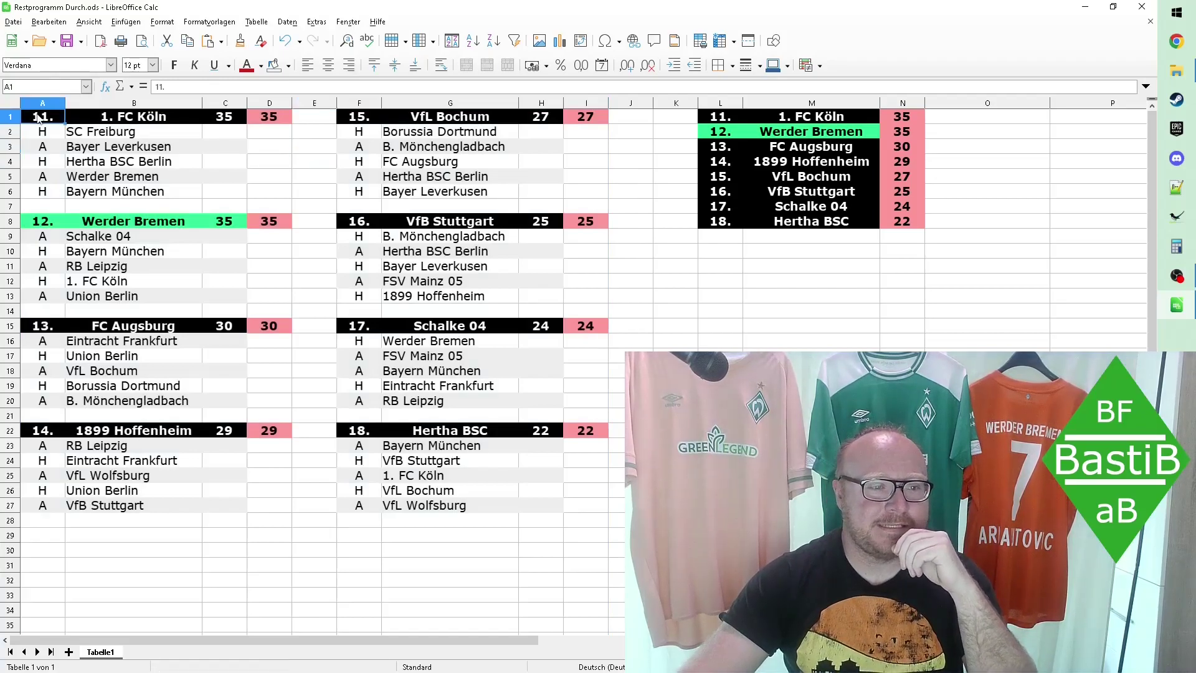
drag(53, 136, 53, 193)
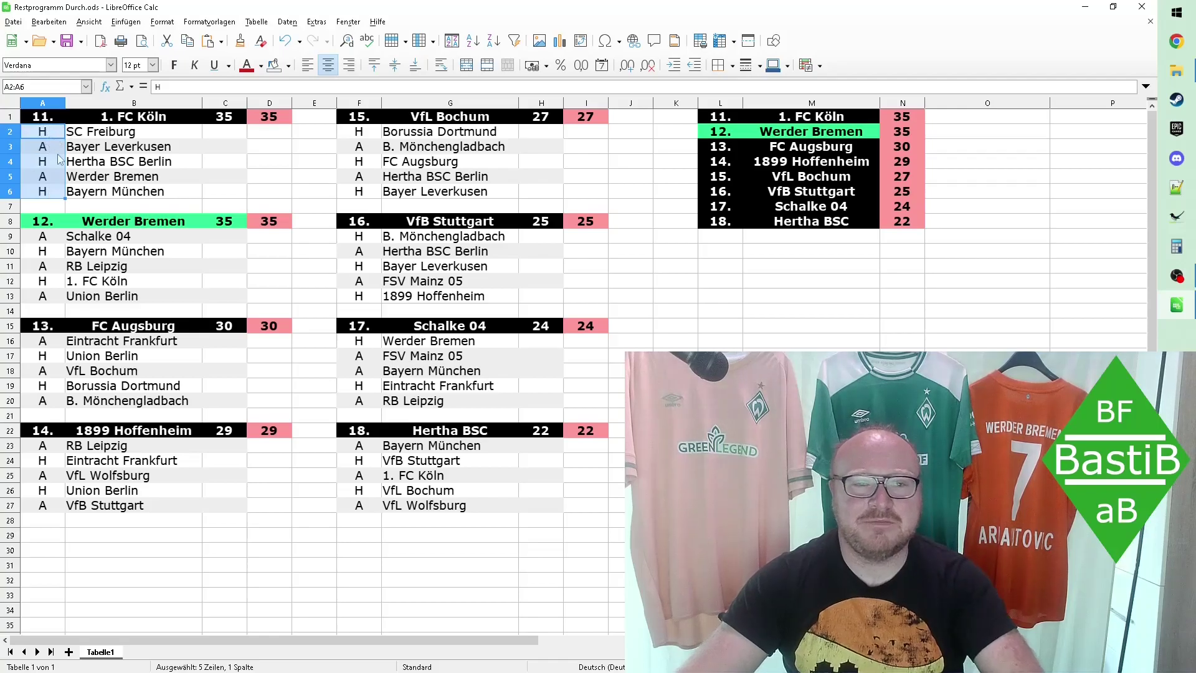
click(146, 152)
drag(41, 146, 227, 153)
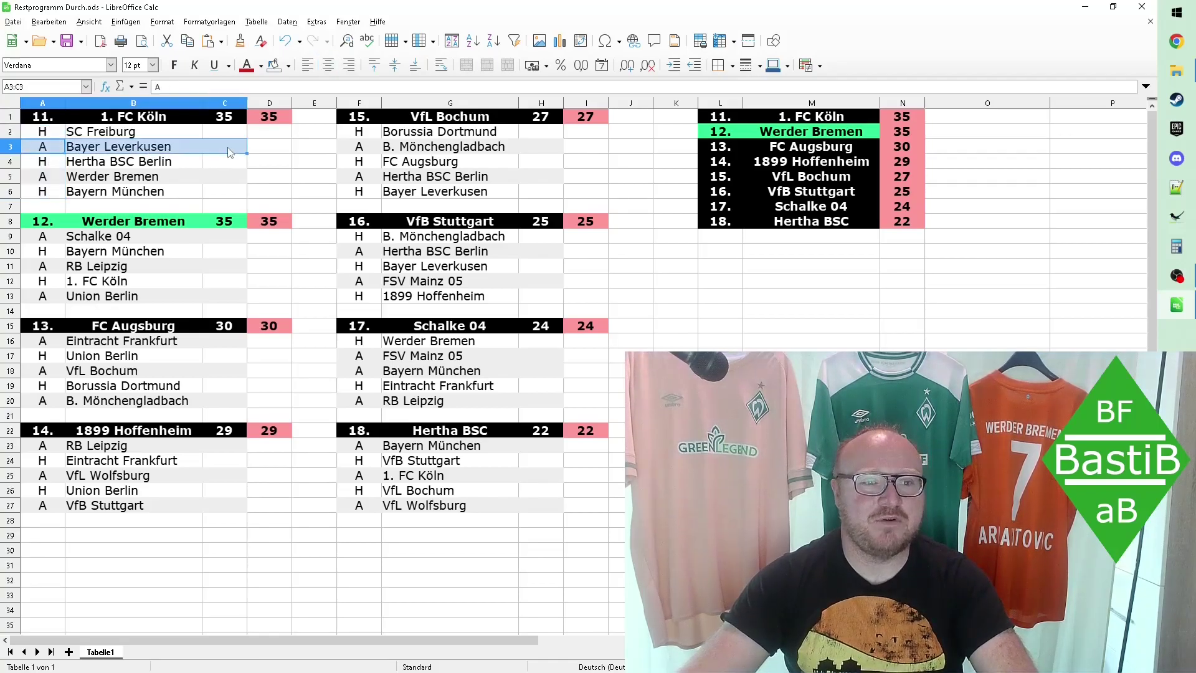
click(286, 176)
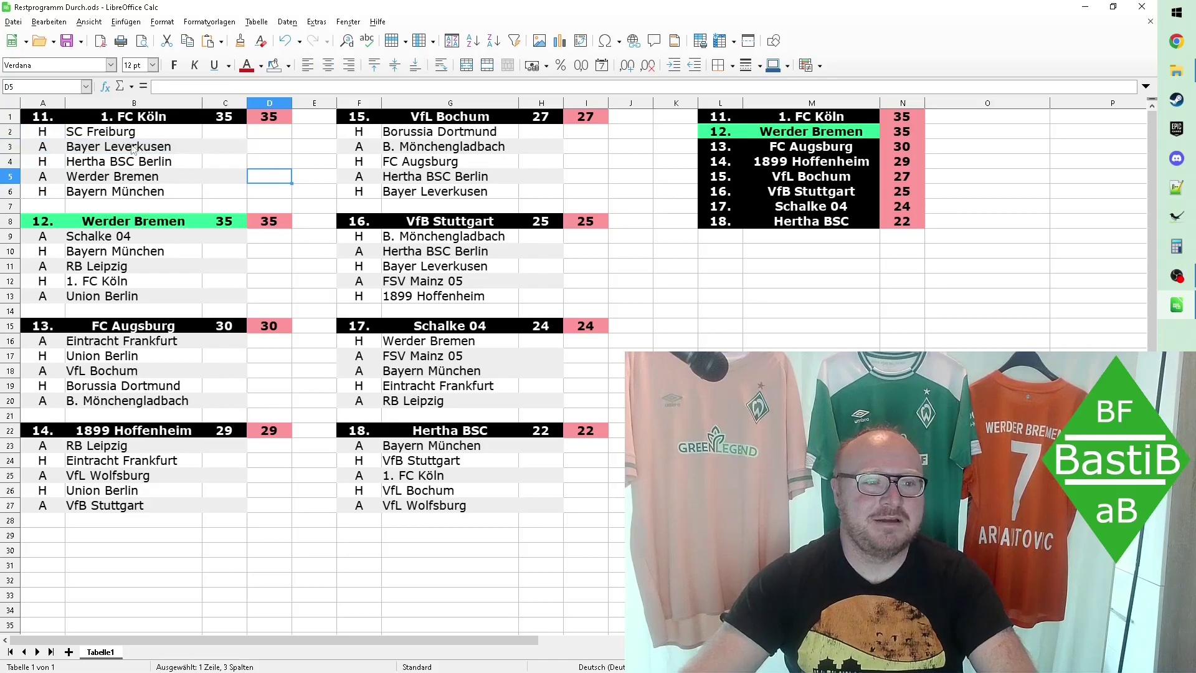
click(228, 118)
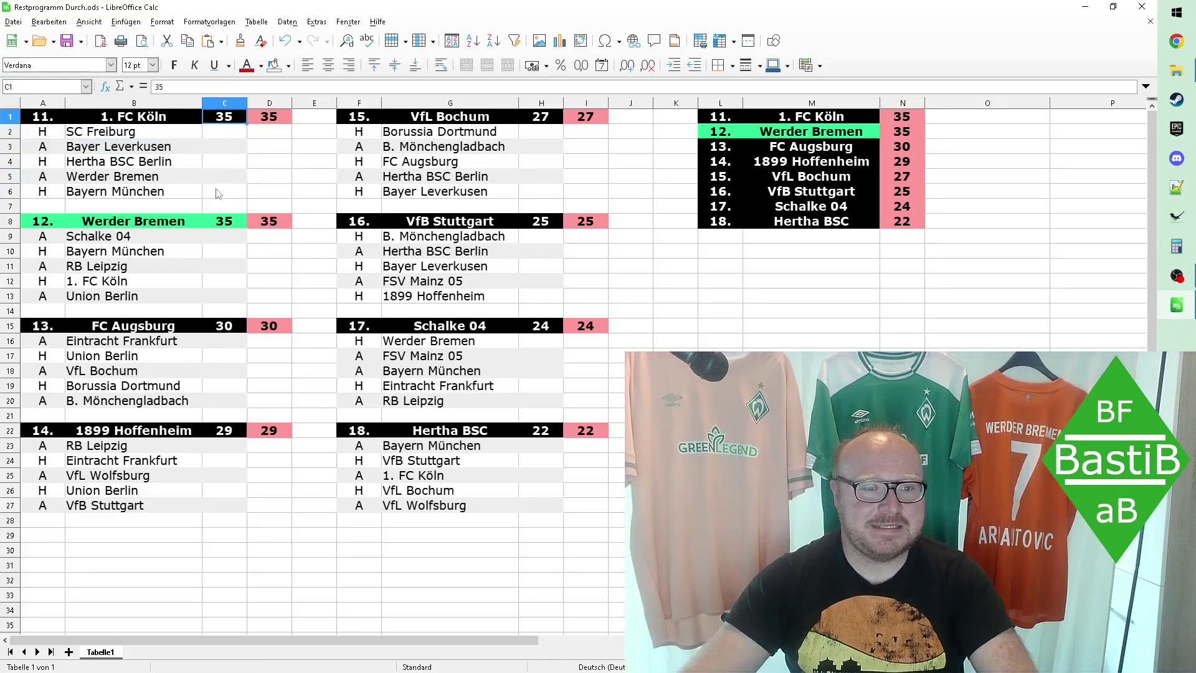
click(225, 221)
click(229, 327)
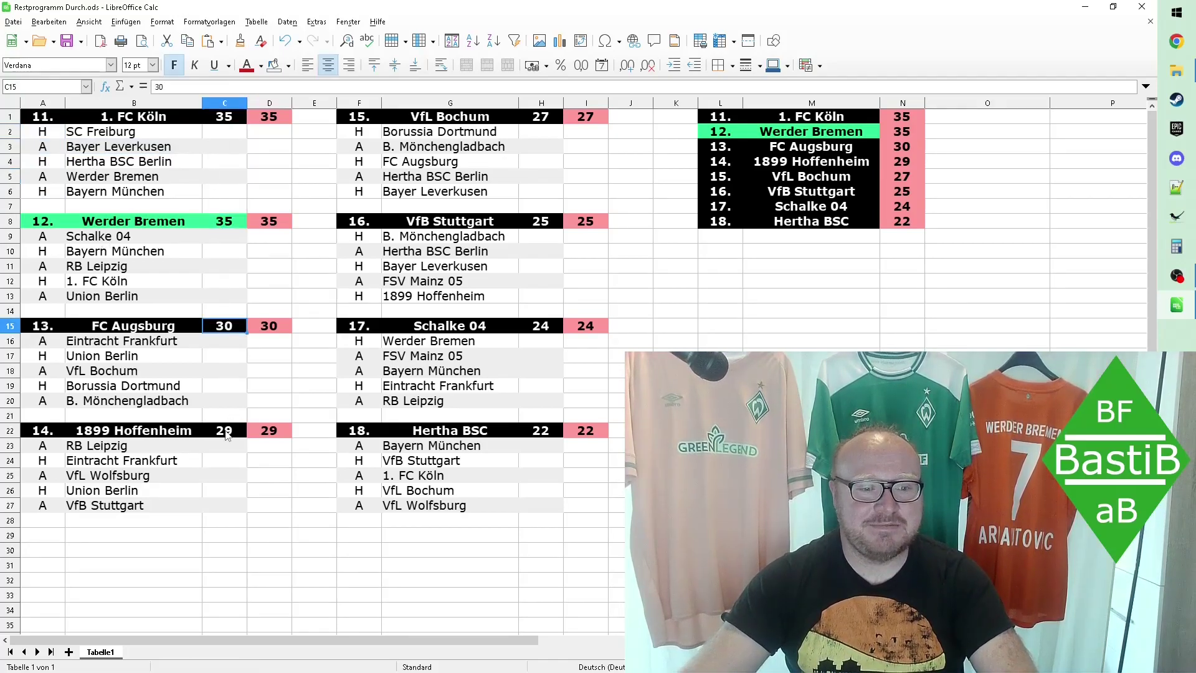
click(227, 431)
click(287, 120)
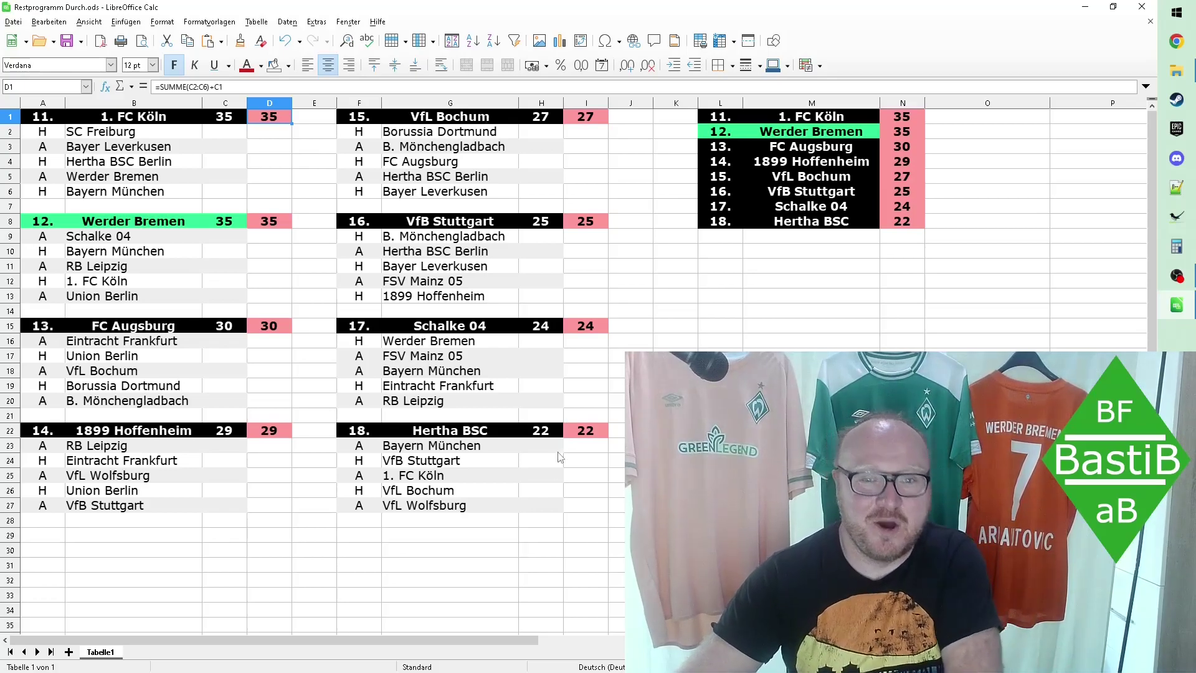
Step: Examine Hertha BSC's five remaining fixtures, from Bayern München through VfL Wolfsburg
click(526, 508)
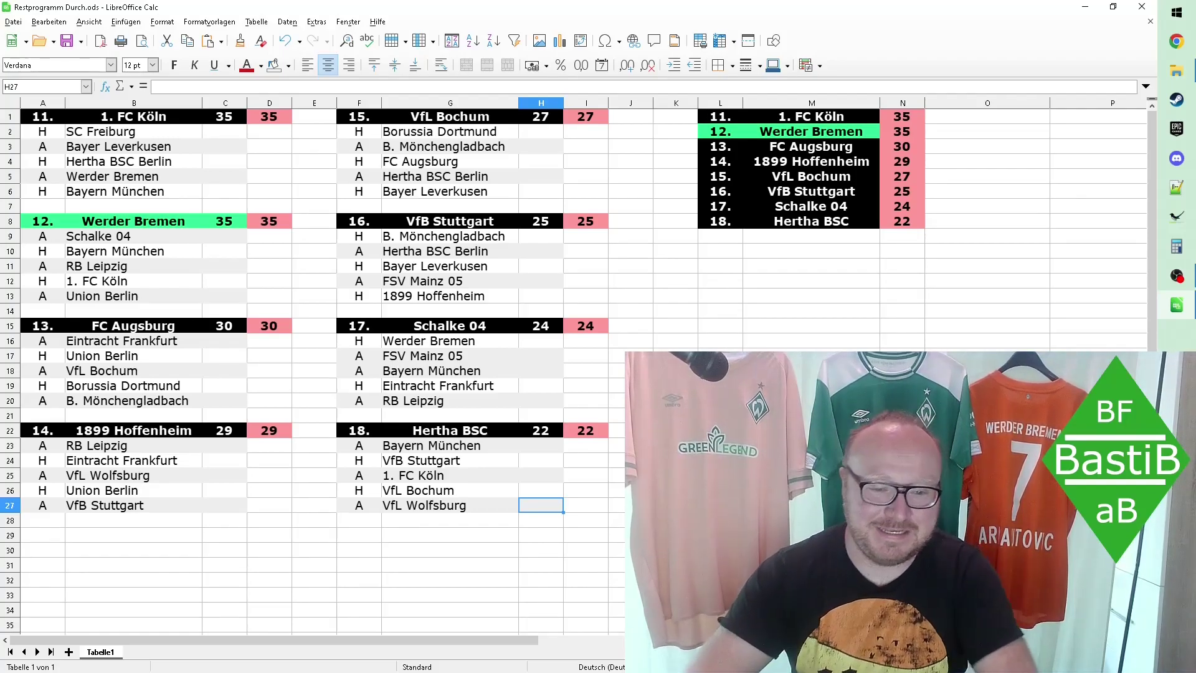
key(Up)
key(Up)
key(Up)
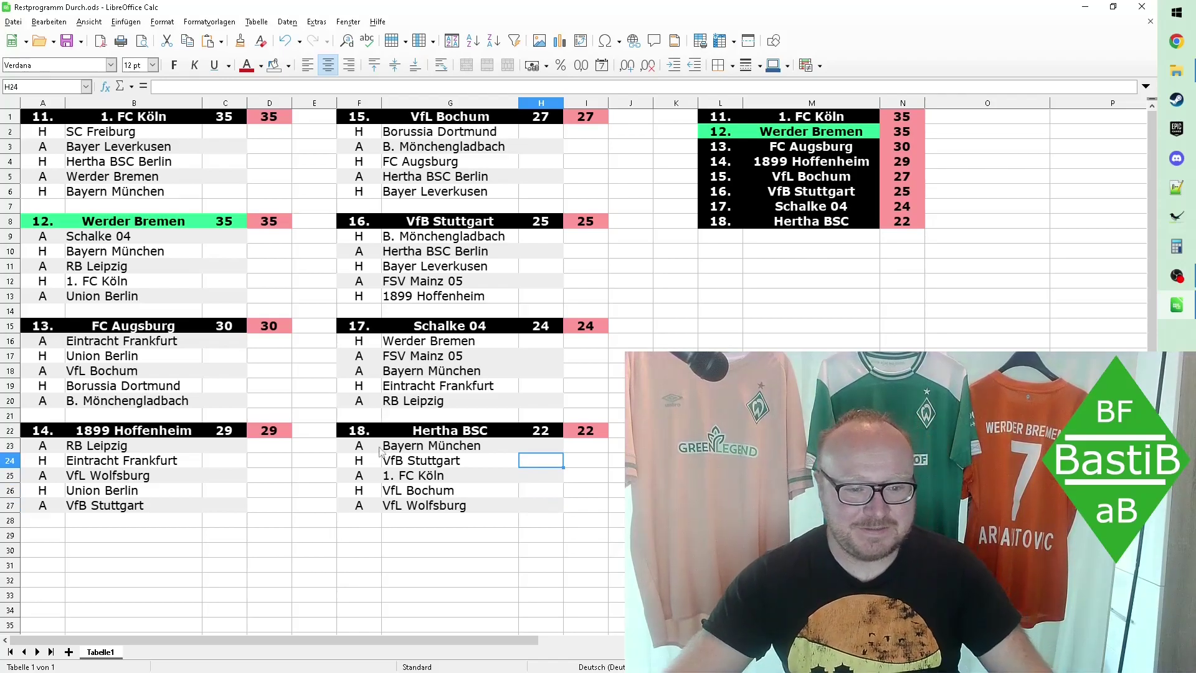
drag(363, 436, 524, 508)
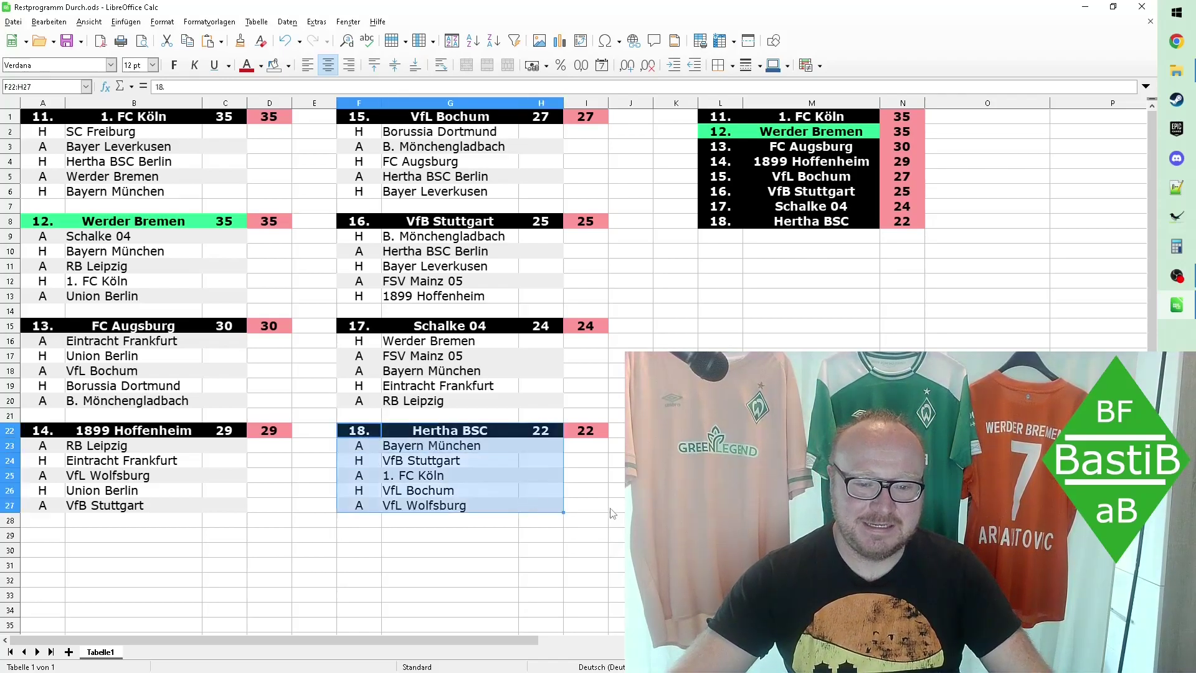
click(613, 513)
click(374, 448)
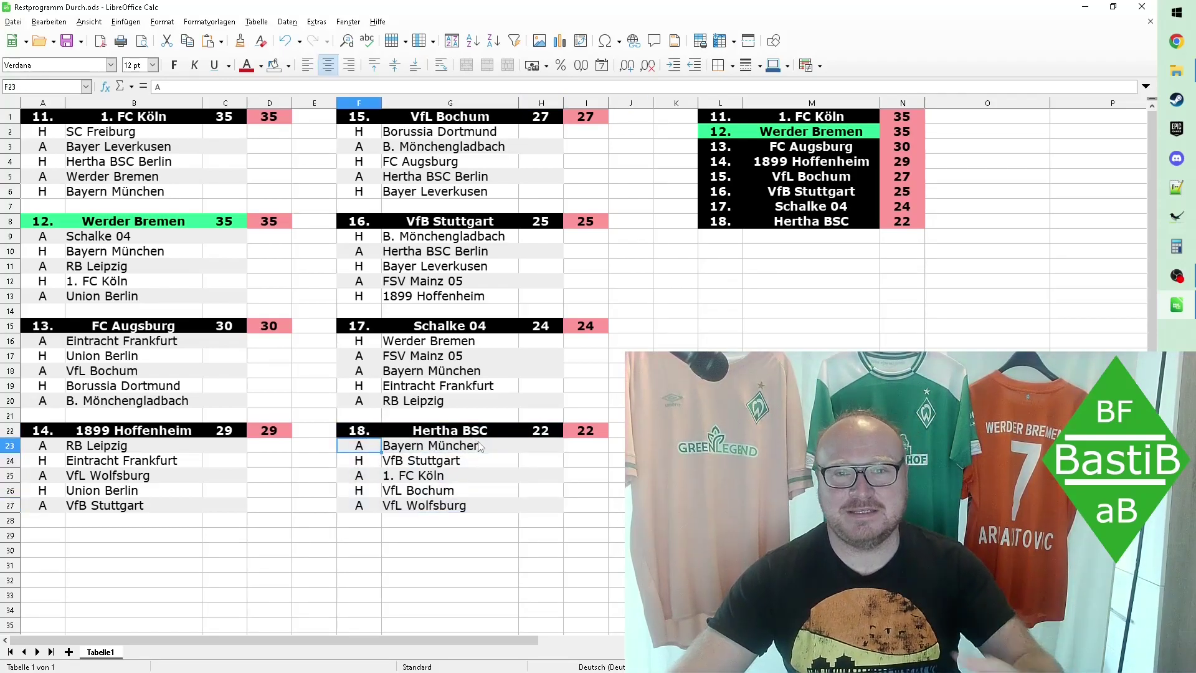
key(Down)
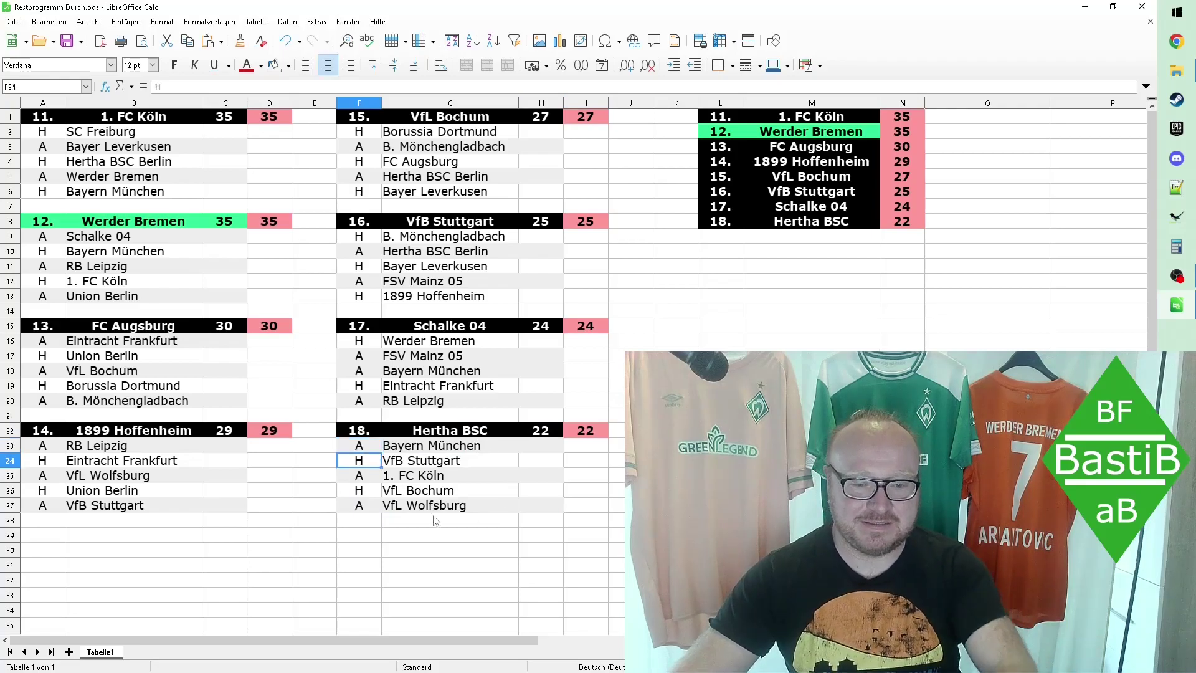
click(414, 466)
click(448, 478)
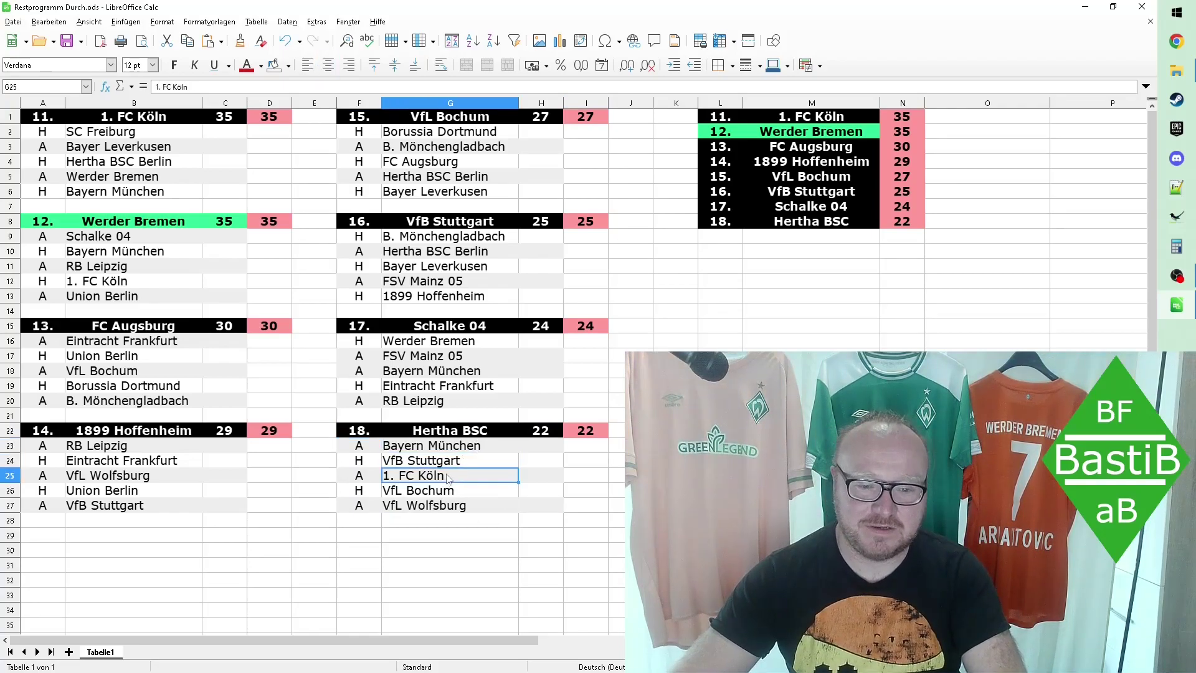
click(454, 492)
click(450, 510)
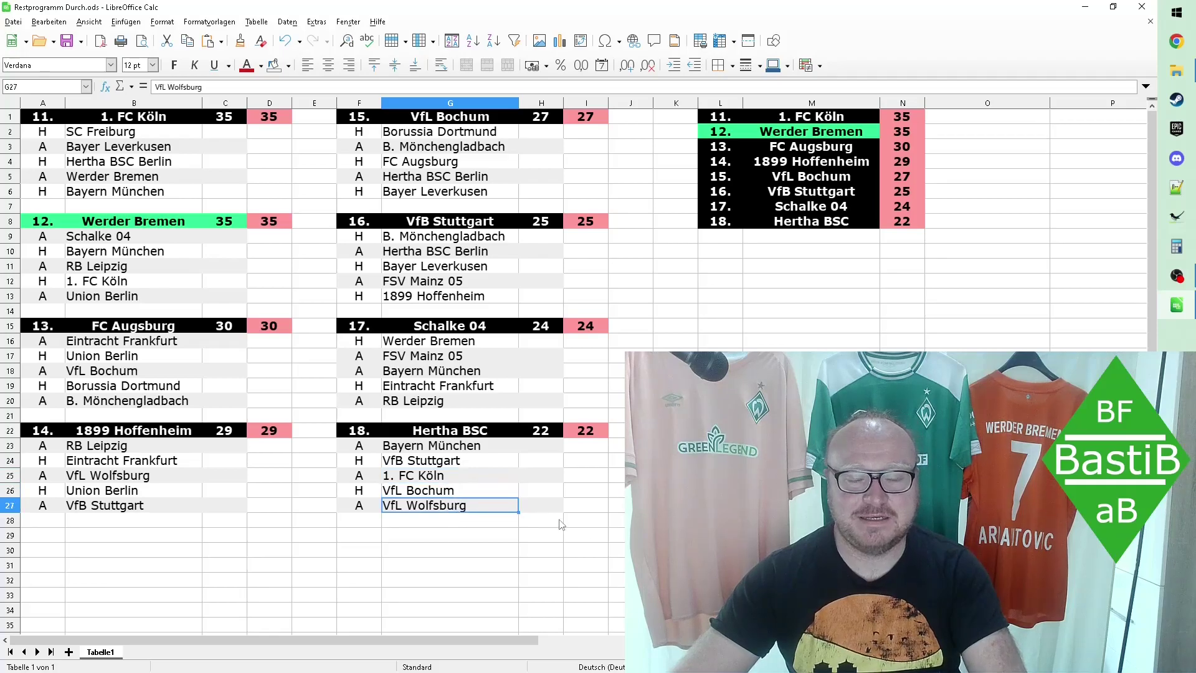
click(490, 449)
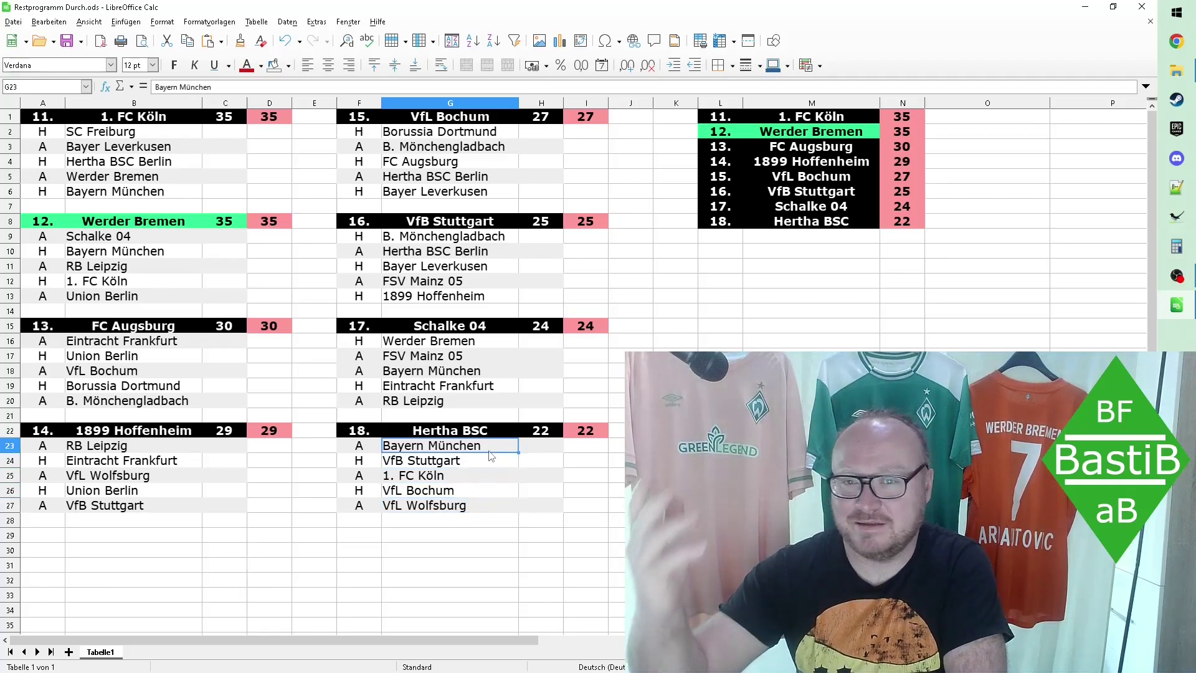
Step: Enter 0 points for Hertha BSC in each of its matches against Bayern München and VfB Stuttgart
click(533, 445)
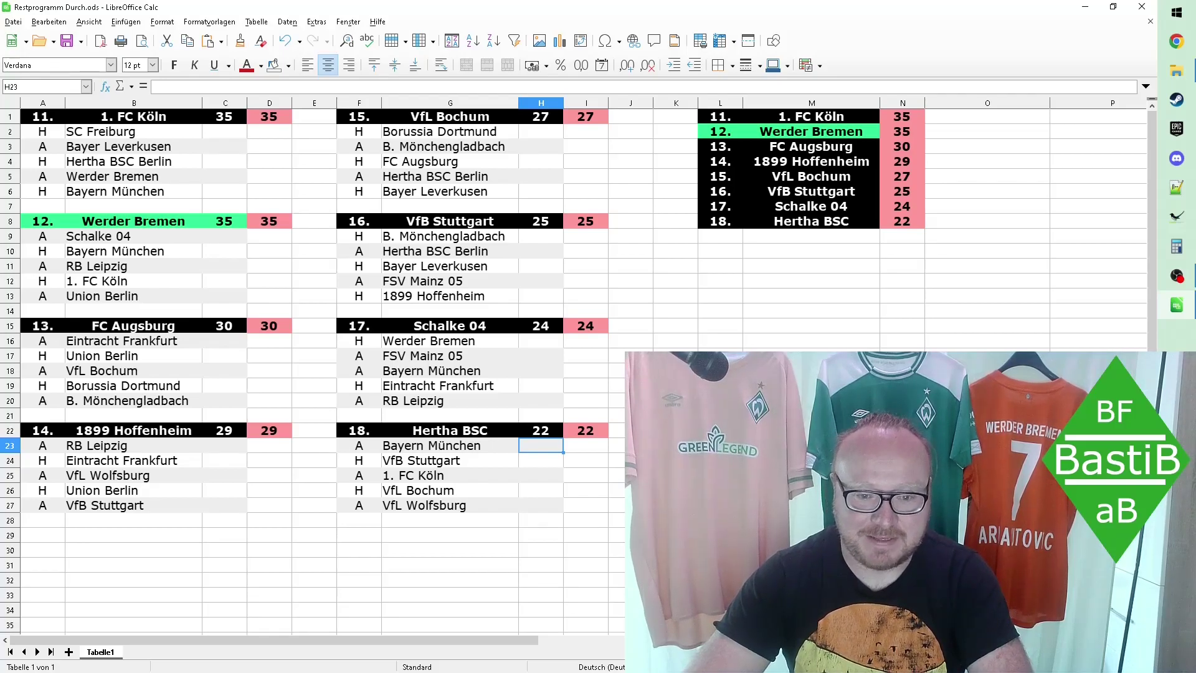
text(0)
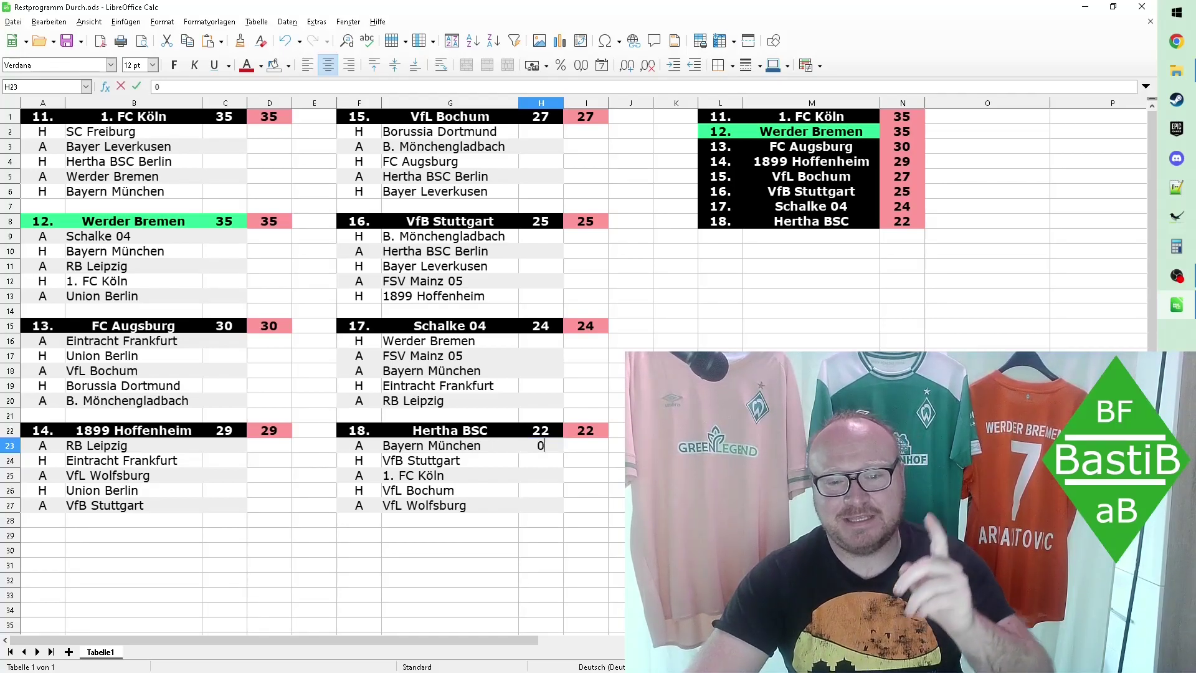
key(Return)
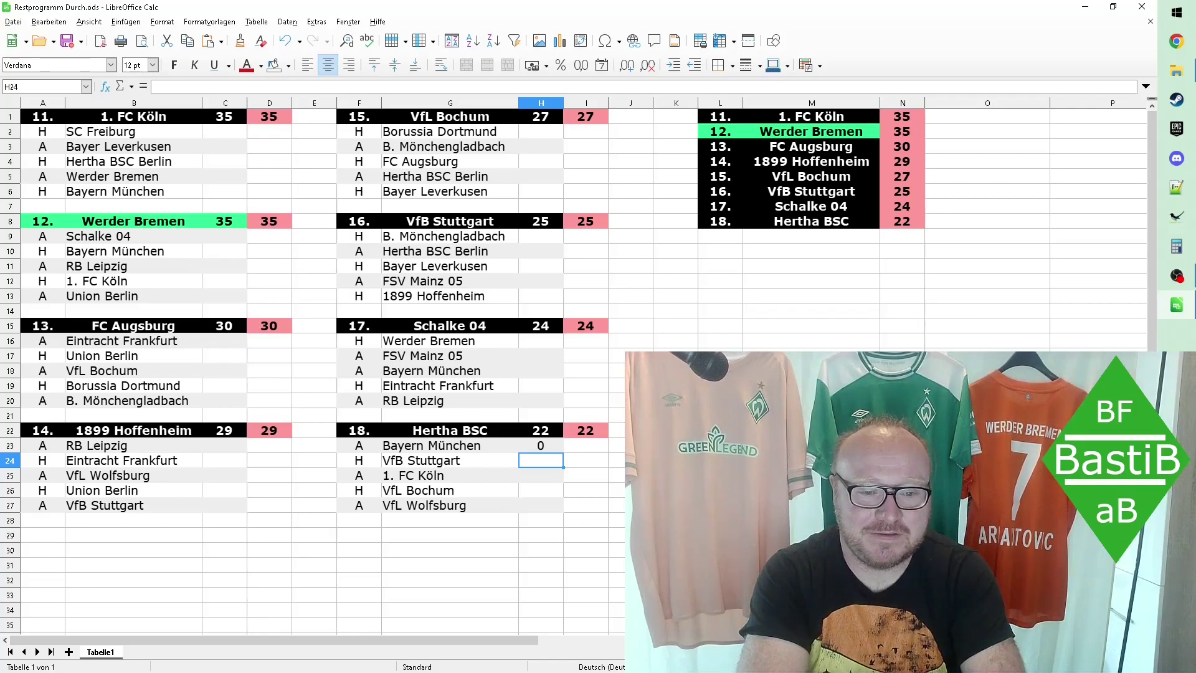
text(3)
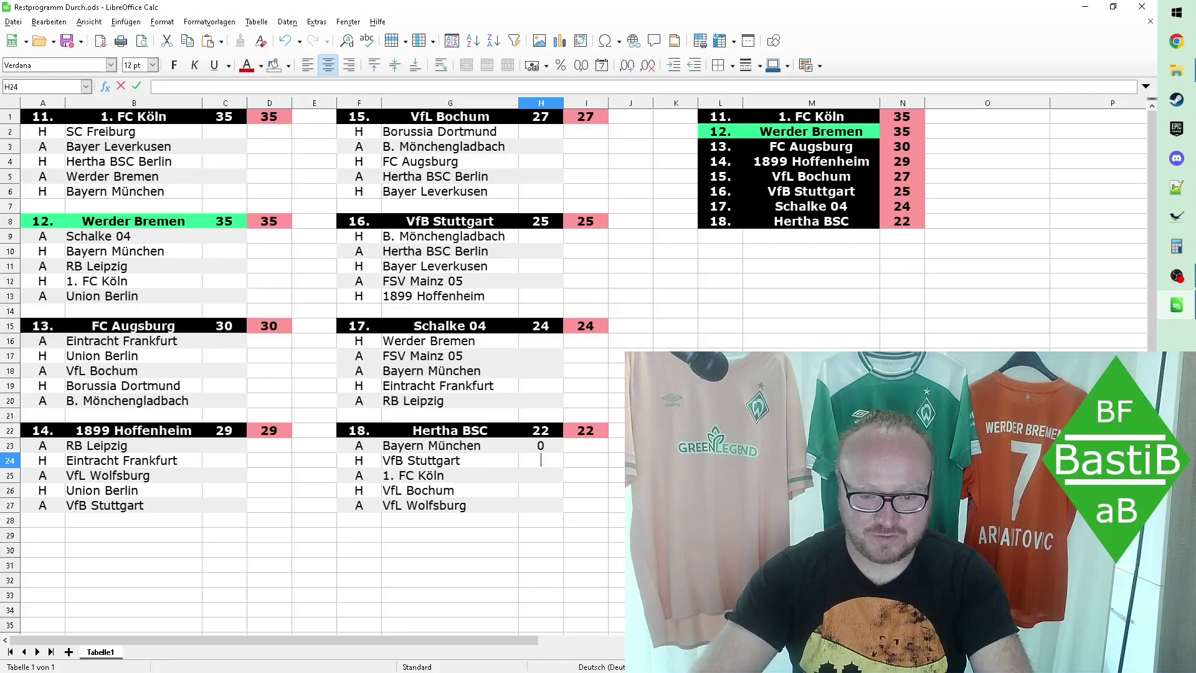
Step: Enter 3 points for VfB Stuttgart's away match at Hertha BSC and check Stuttgart's projected total
key(Left)
key(Left)
key(Left)
key(Up)
key(Up)
key(Up)
key(Up)
key(Up)
key(Up)
key(Up)
key(Up)
key(Up)
key(Up)
key(Up)
key(Up)
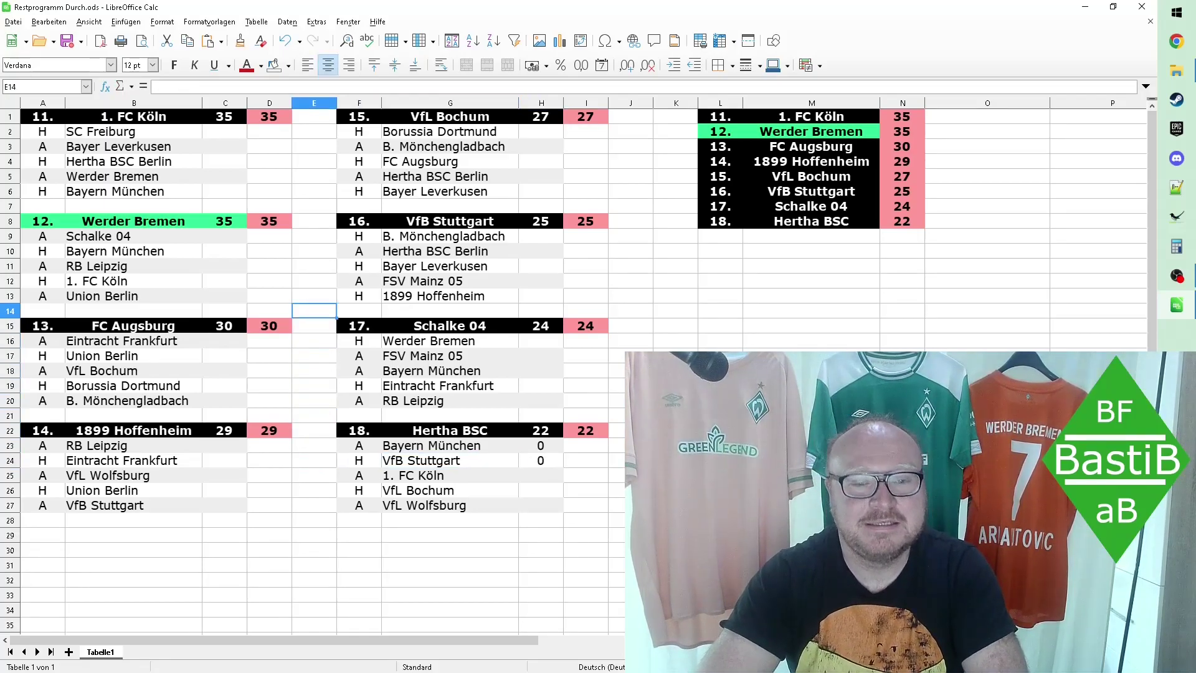
key(Up)
key(Up)
key(Right)
key(Right)
key(Right)
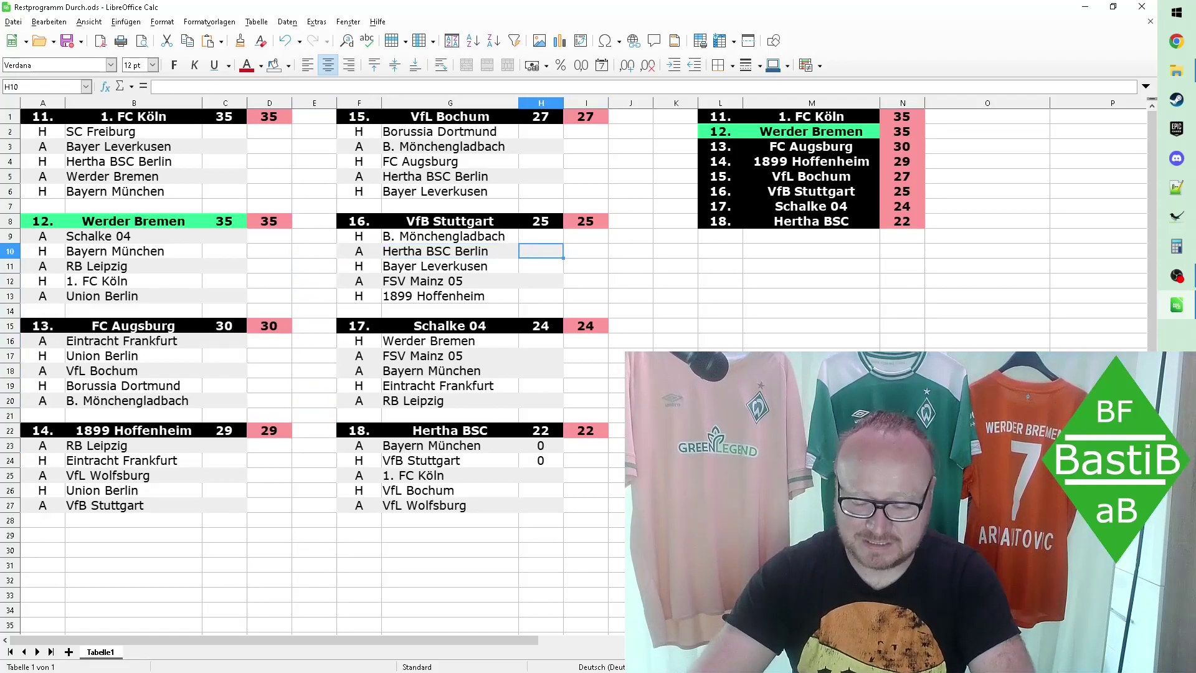
text(3)
key(Return)
key(Up)
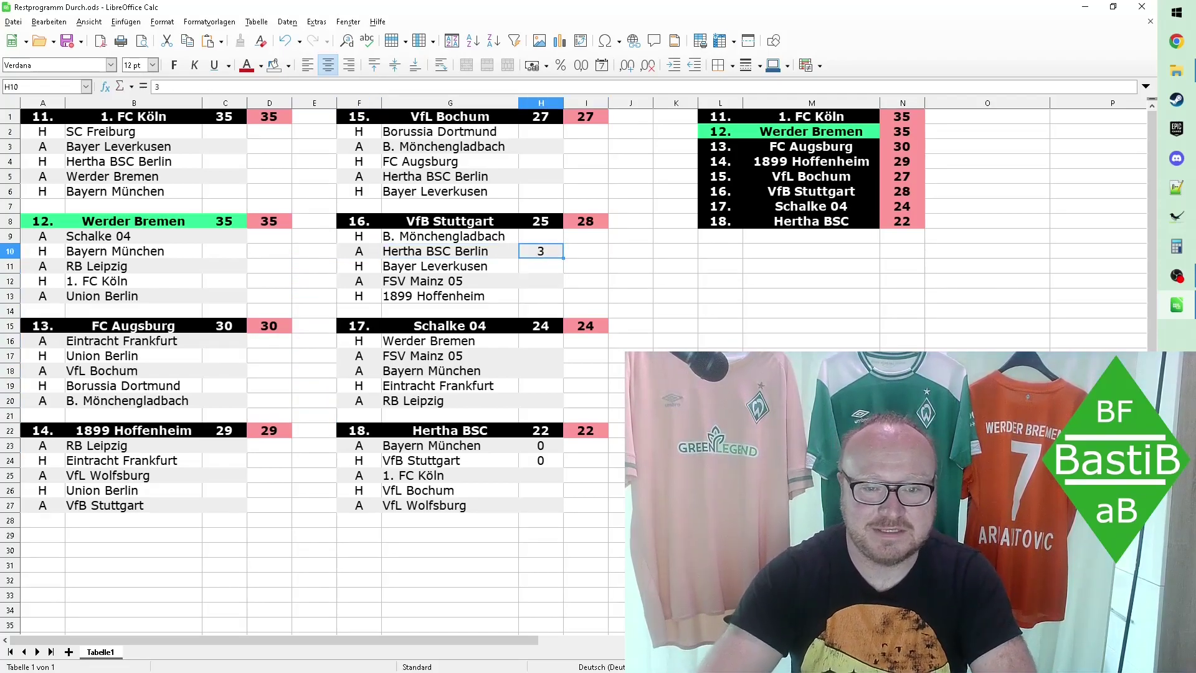
click(576, 228)
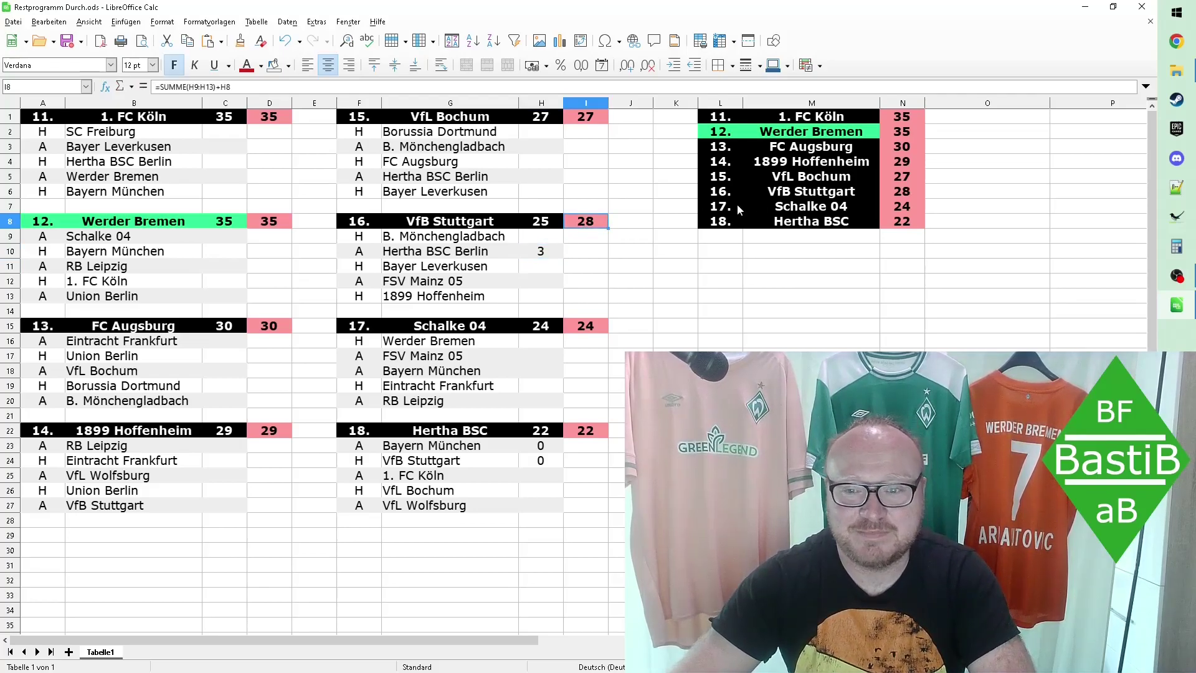
click(551, 252)
Step: Record a draw between 1. FC Köln and Hertha BSC by entering 1 point in both teams' fixture lists
click(553, 478)
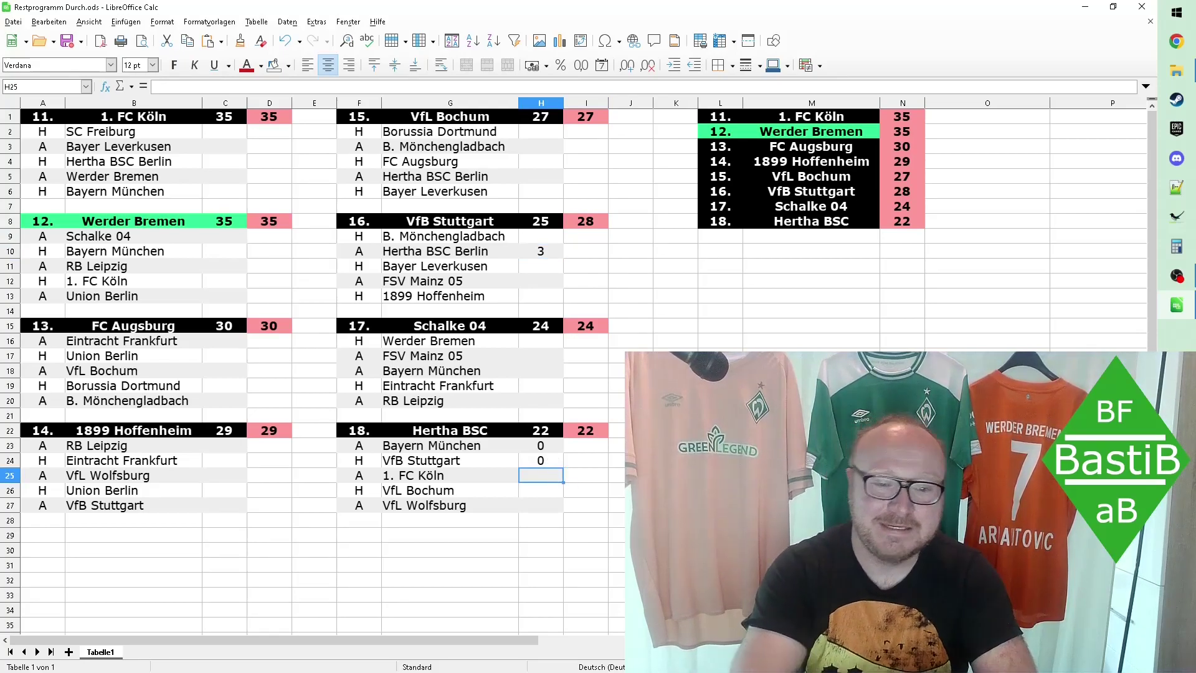
text(1)
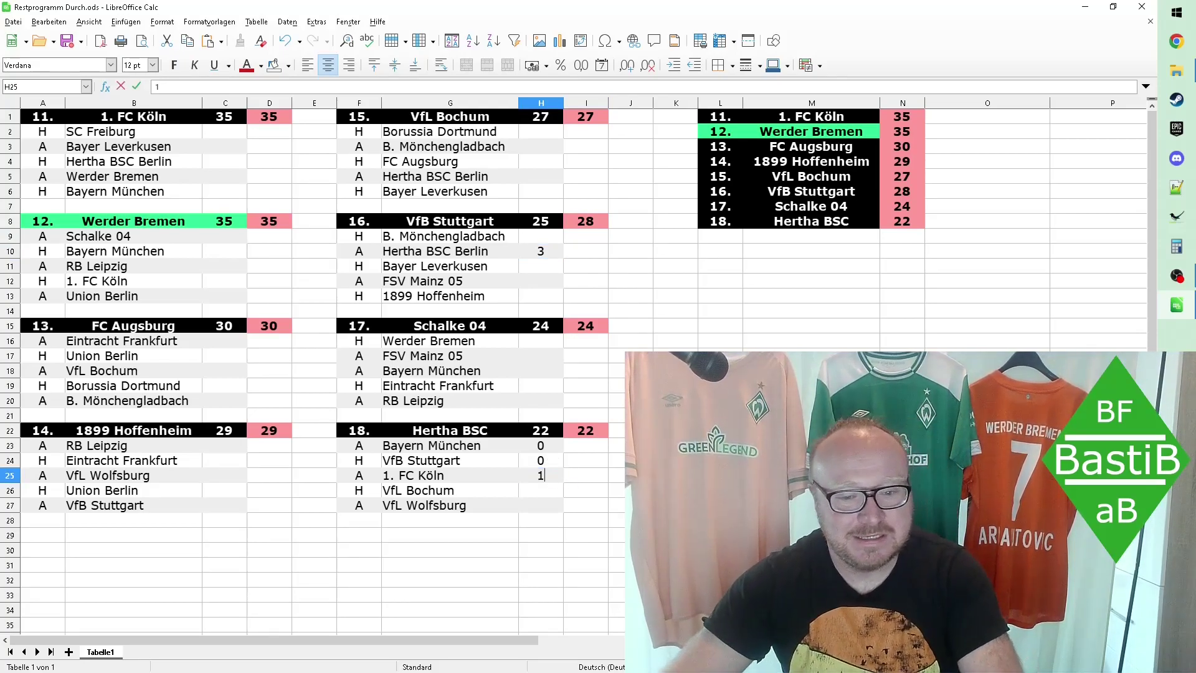
click(675, 490)
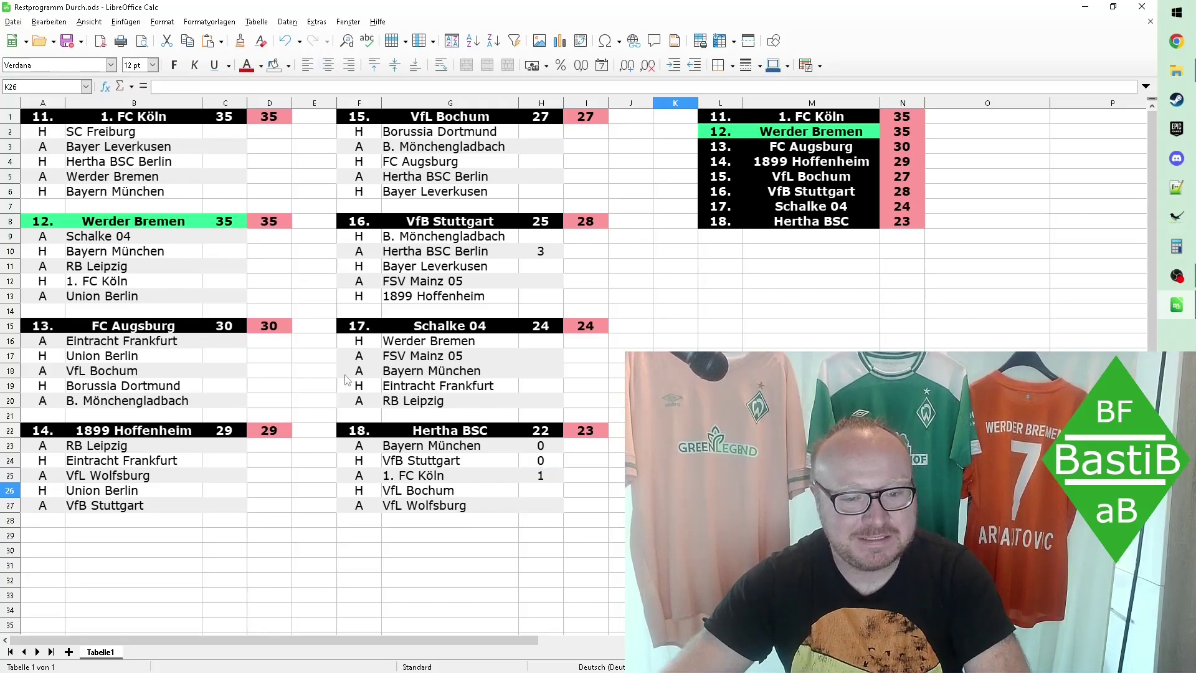
click(217, 162)
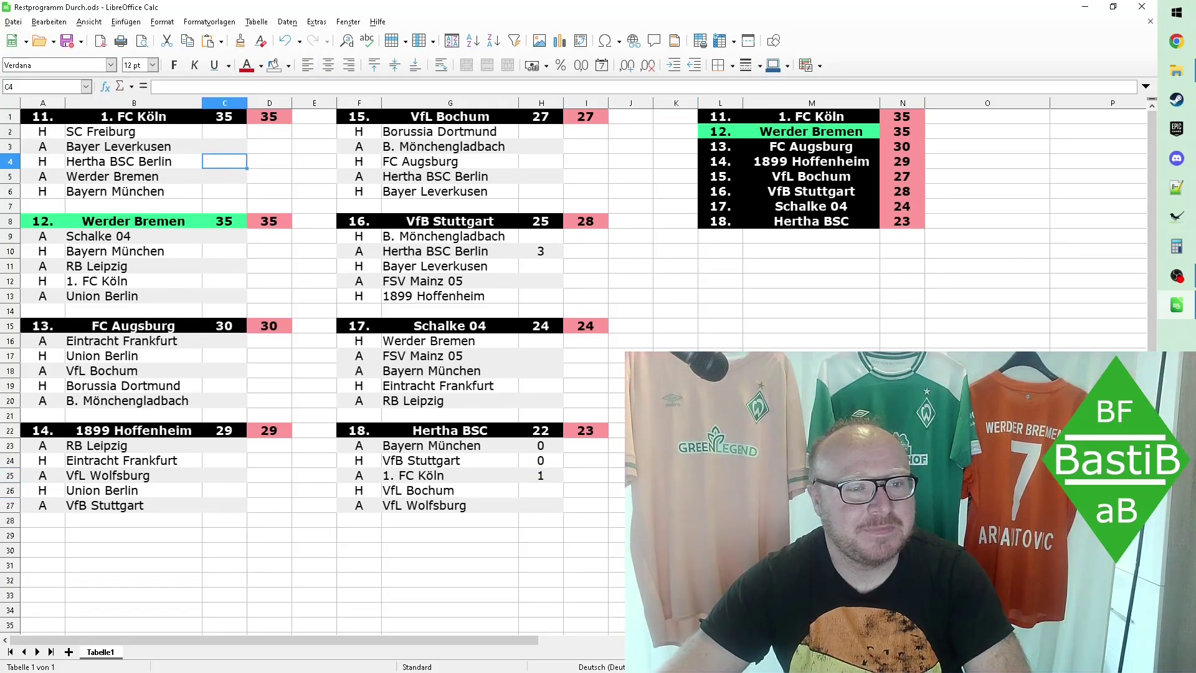
text(1)
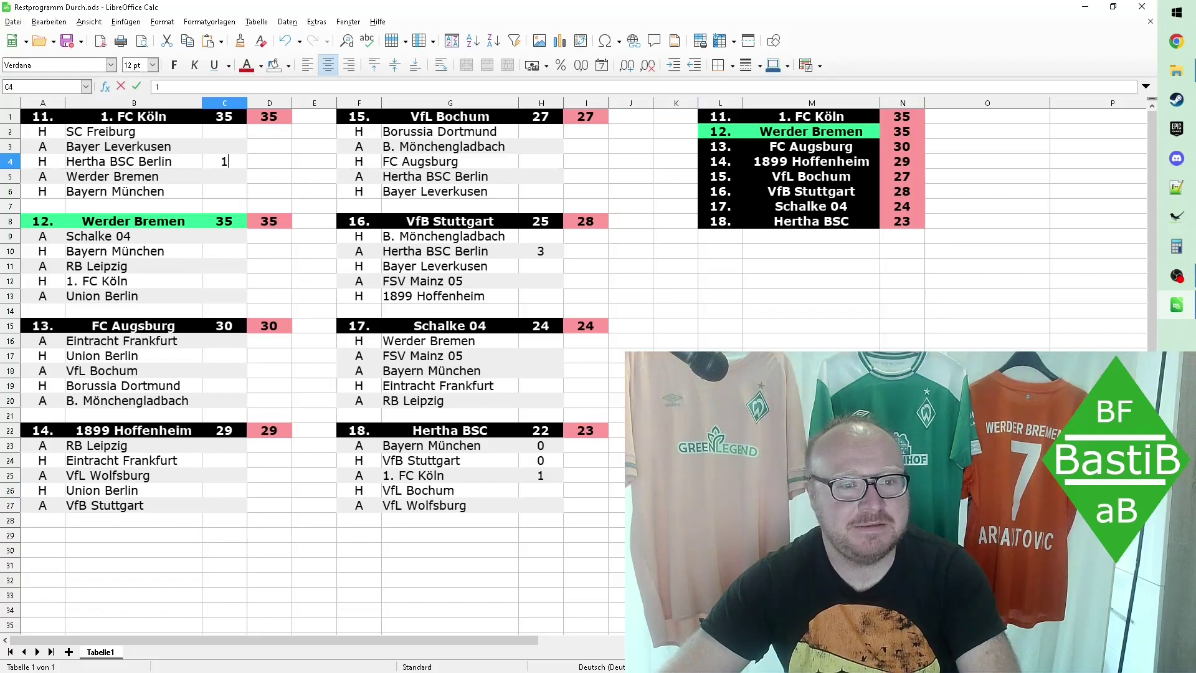
key(Return)
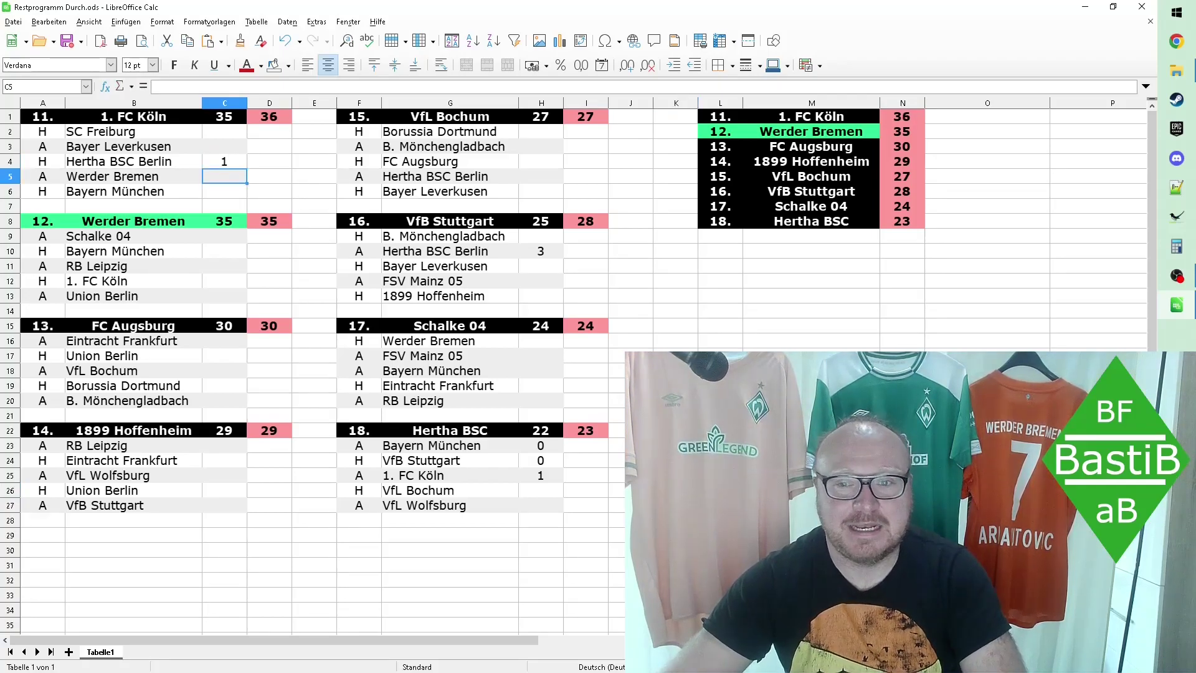
Step: Record a VfL Bochum win at Hertha BSC by entering 0 points for Hertha and 3 points for Bochum
click(540, 491)
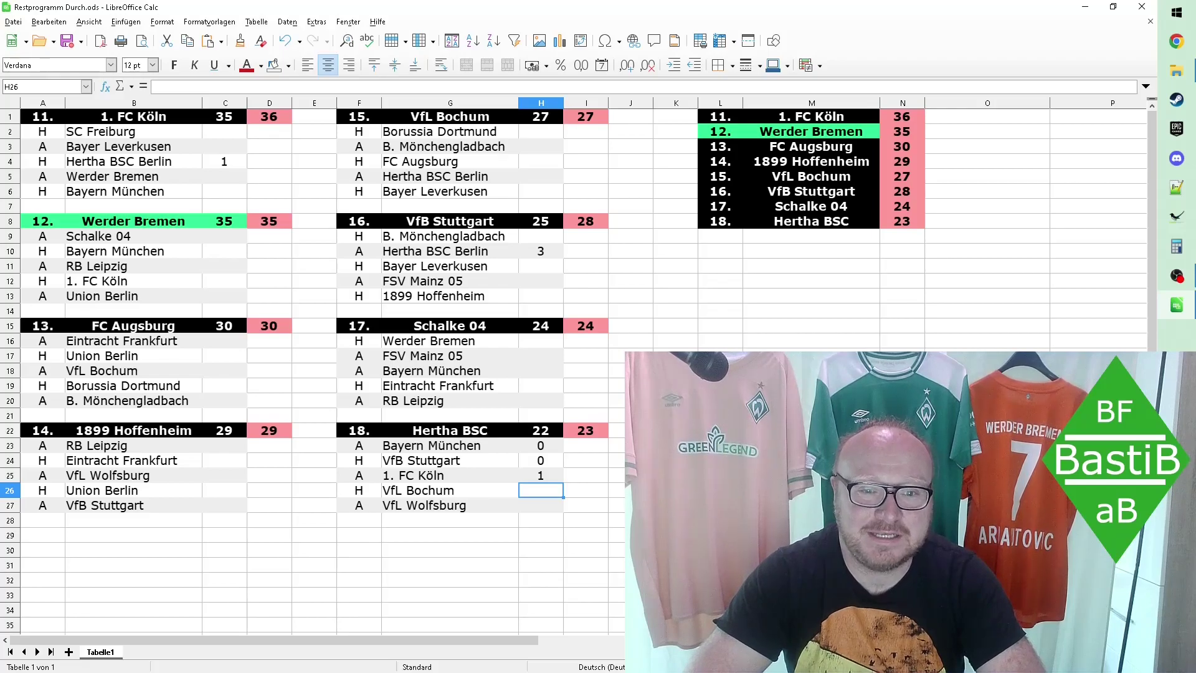
text(0)
key(Return)
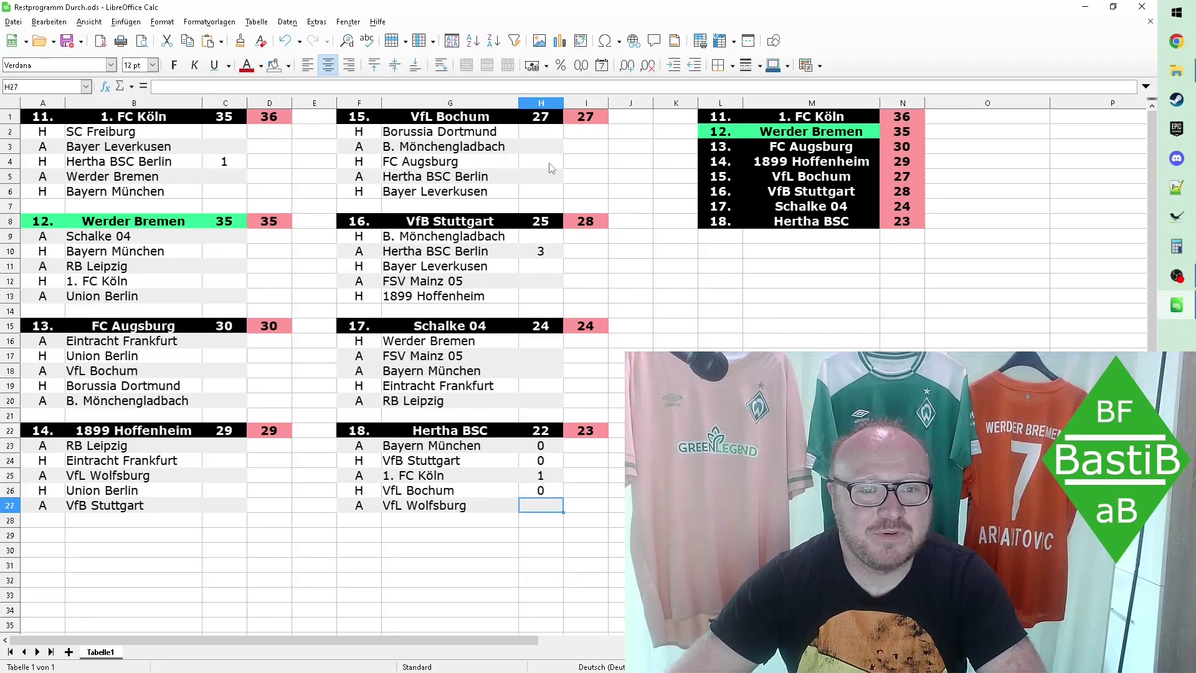
click(557, 181)
text(3)
key(Return)
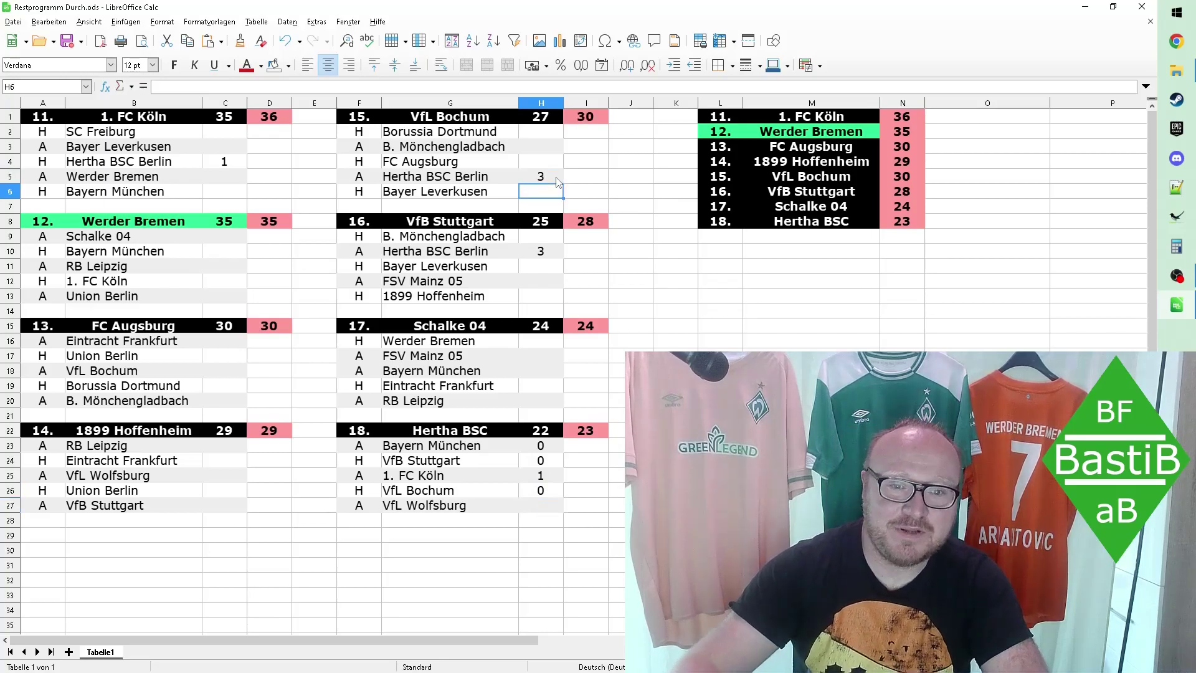
Step: Enter 3 points for Hertha BSC's away match at VfL Wolfsburg
click(531, 511)
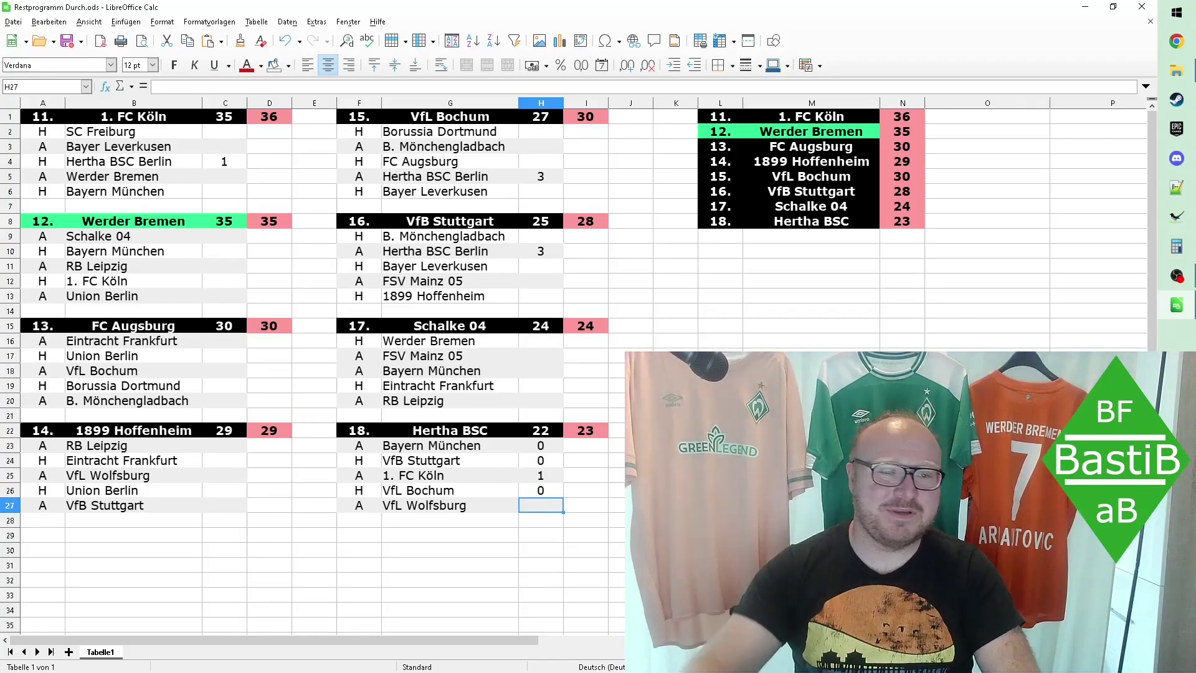
text(3)
key(Return)
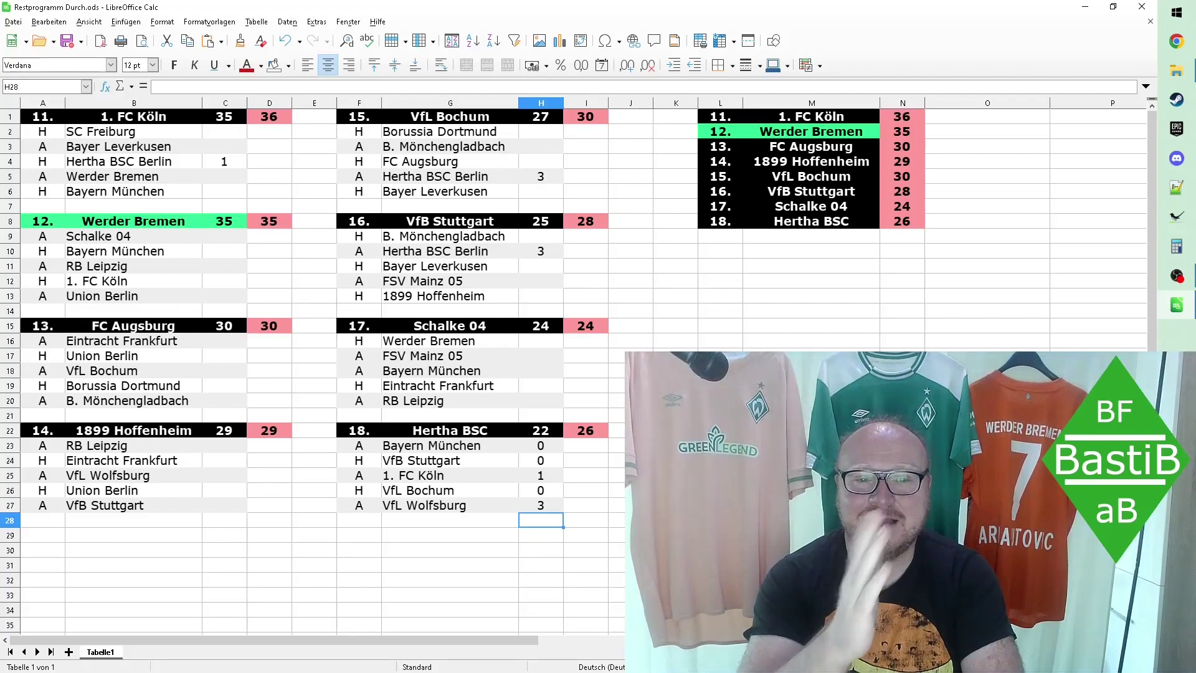
Step: Record a Werder Bremen win at Schalke 04 by entering 0 points for Schalke and 3 points for Werder
click(548, 342)
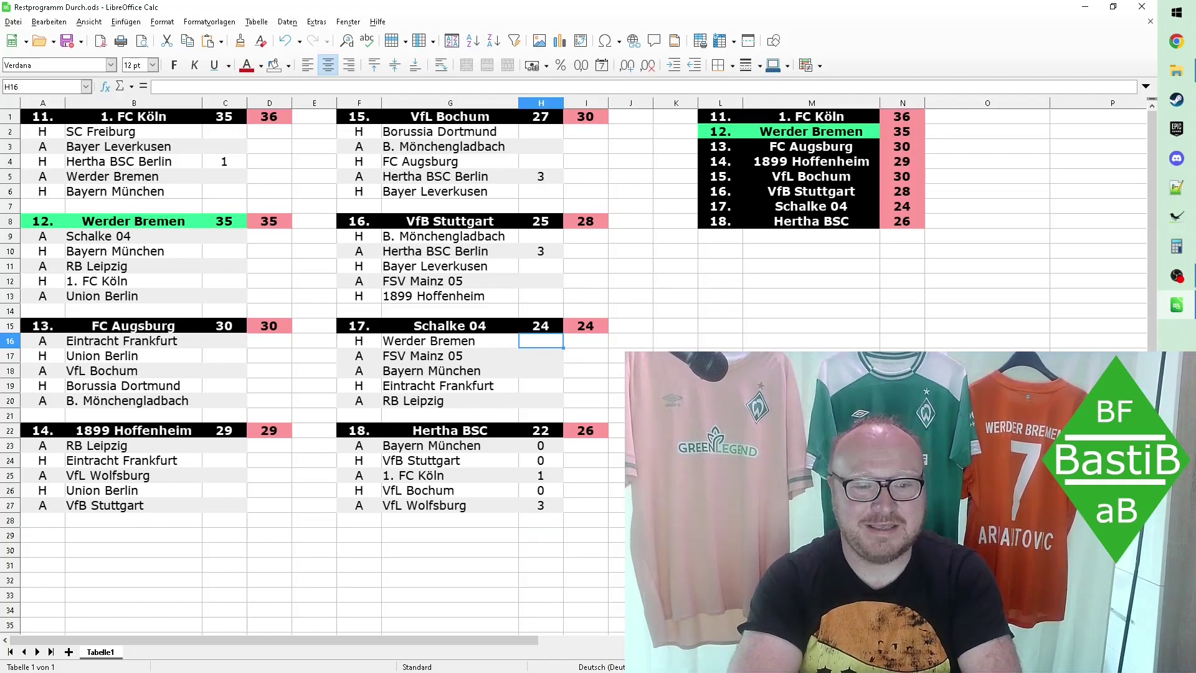
click(484, 402)
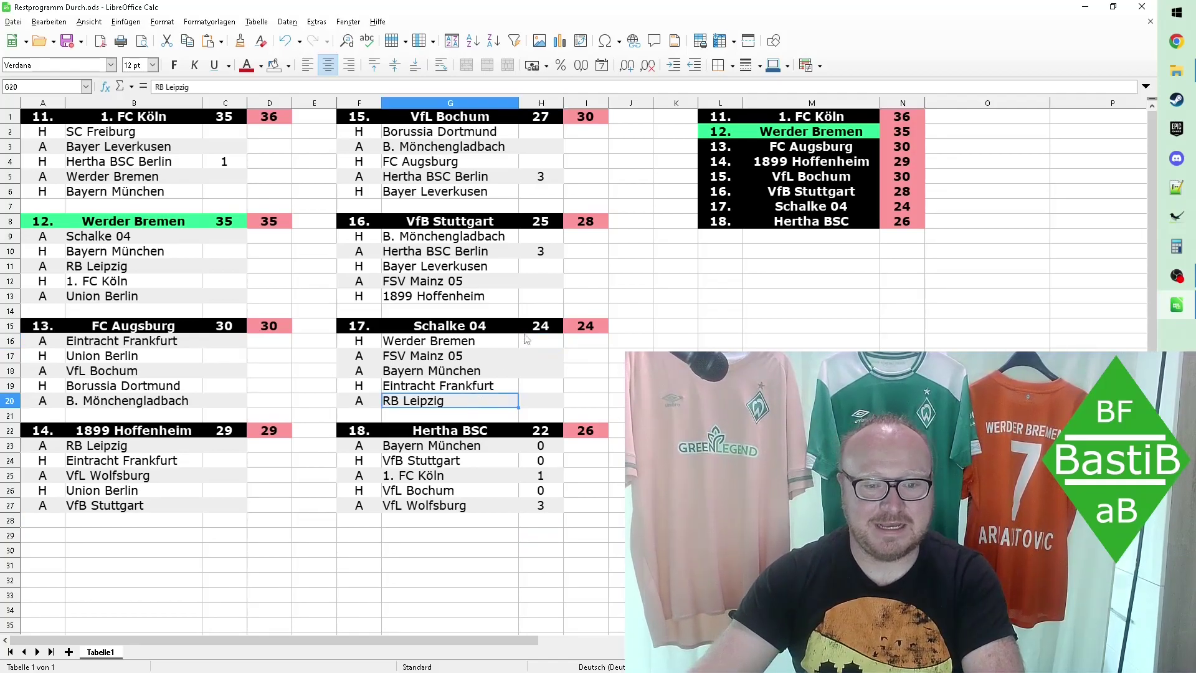
click(471, 330)
click(550, 349)
text(0)
key(Return)
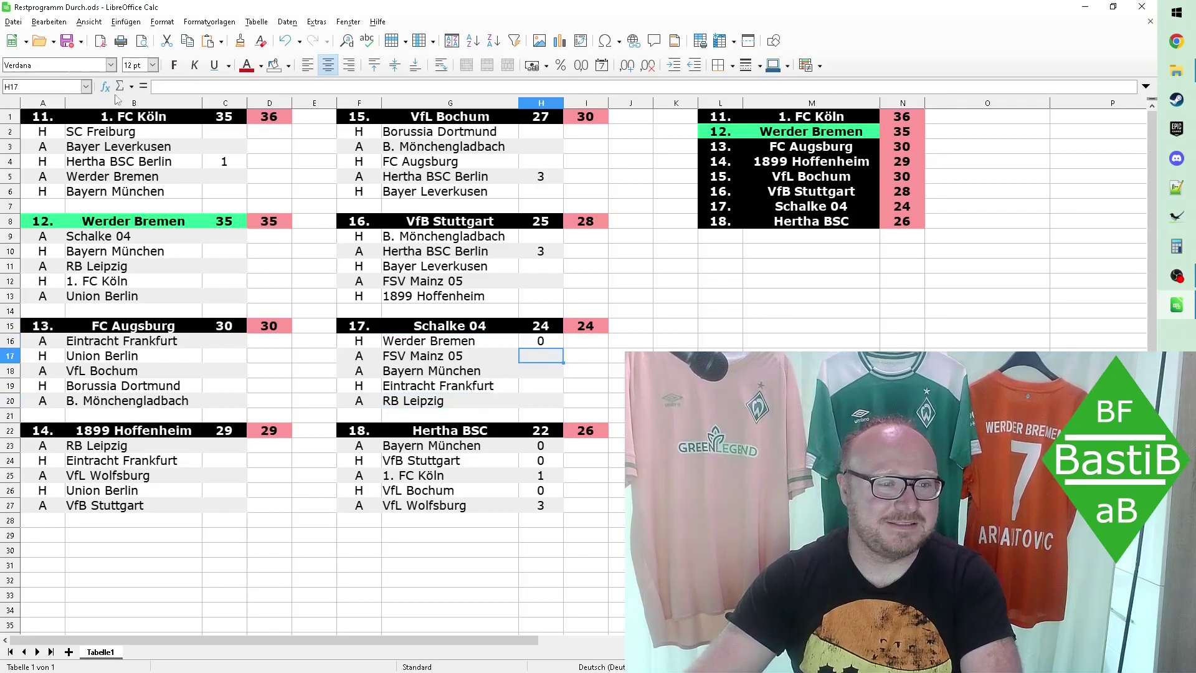
click(229, 239)
text(3)
key(Return)
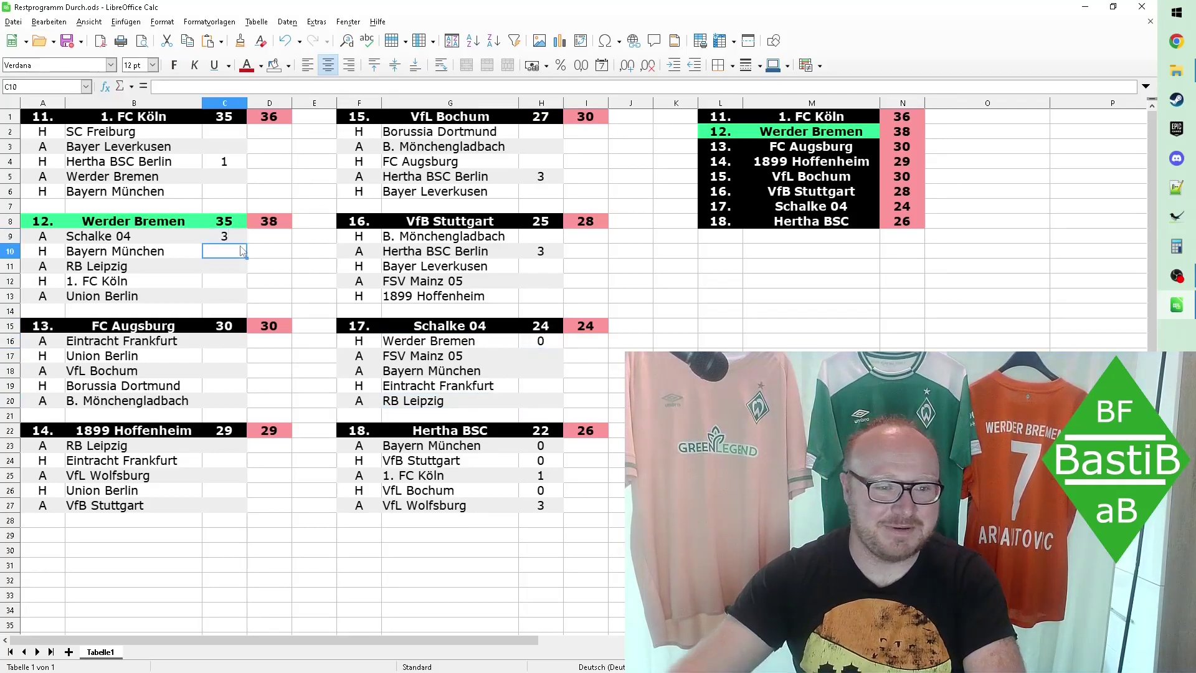
Step: Enter 0 points for Schalke 04's match at FSV Mainz 05 and 1 point for its match at Bayern München
click(531, 360)
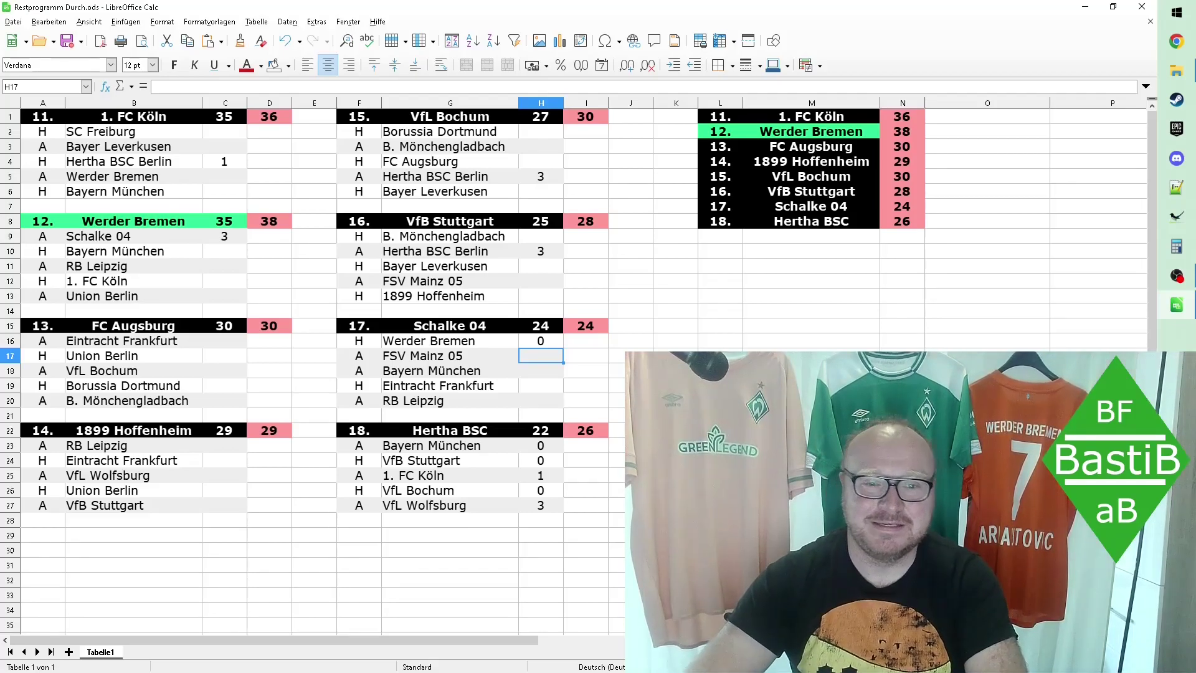
text(0)
key(Return)
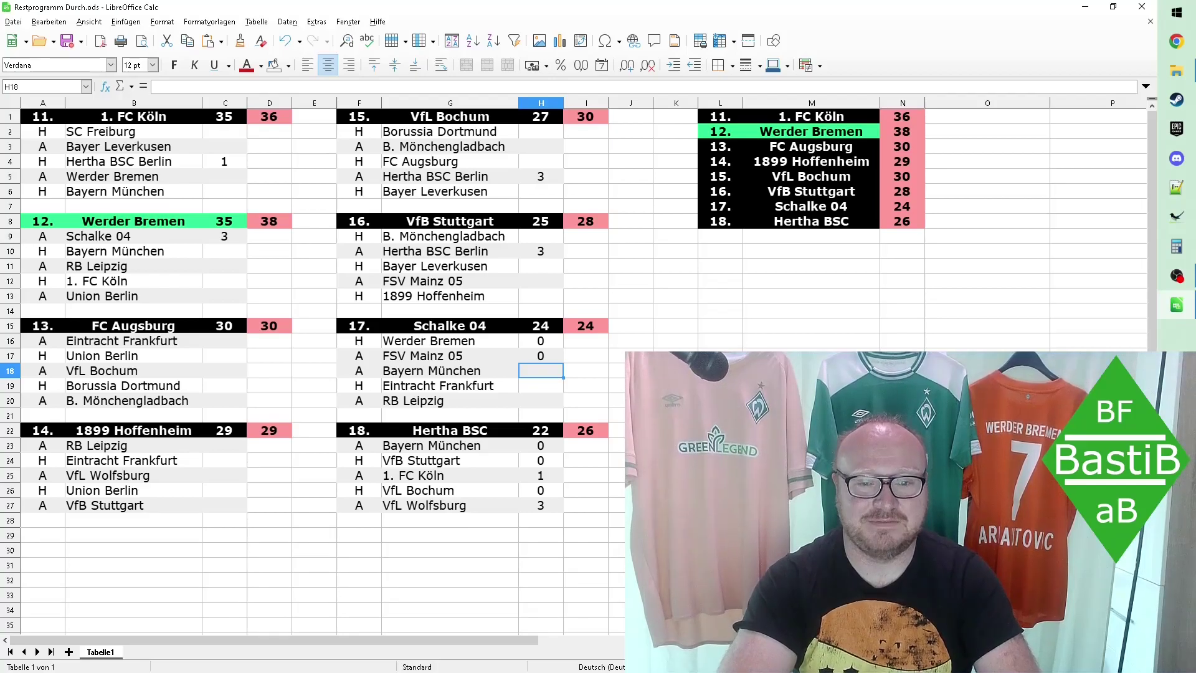
text(1)
key(Return)
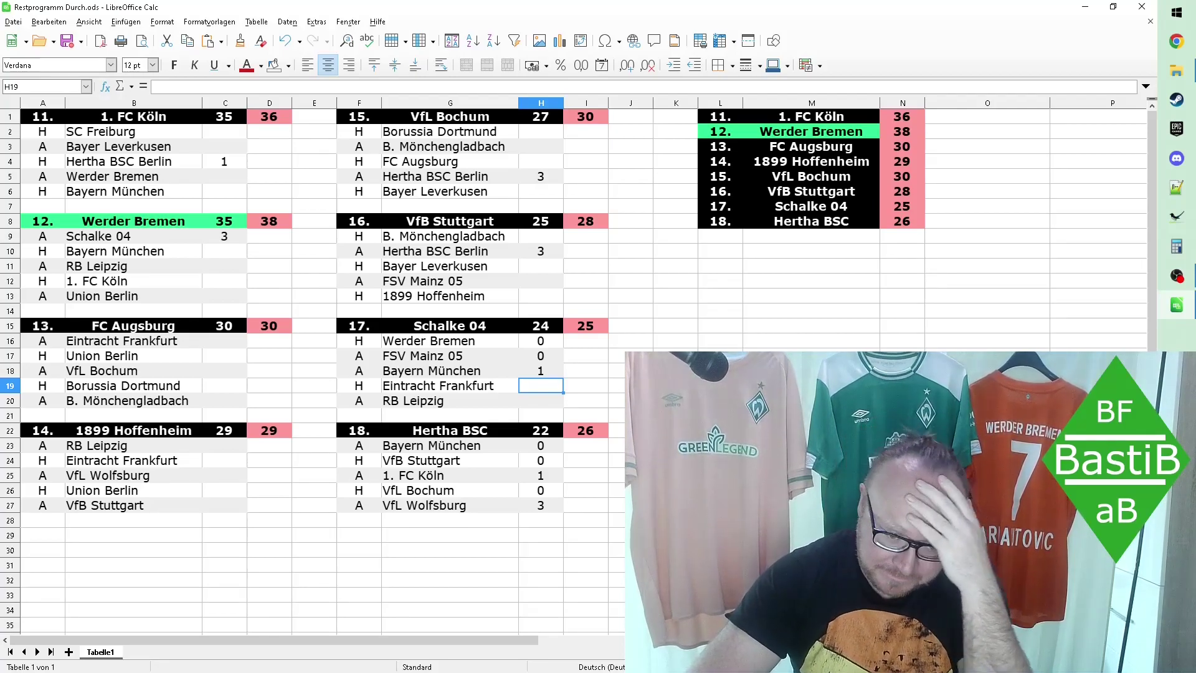
Step: Enter 3 points for Schalke 04's home match against Eintracht Frankfurt and 1 point for its match at RB Leipzig
text(3)
key(Return)
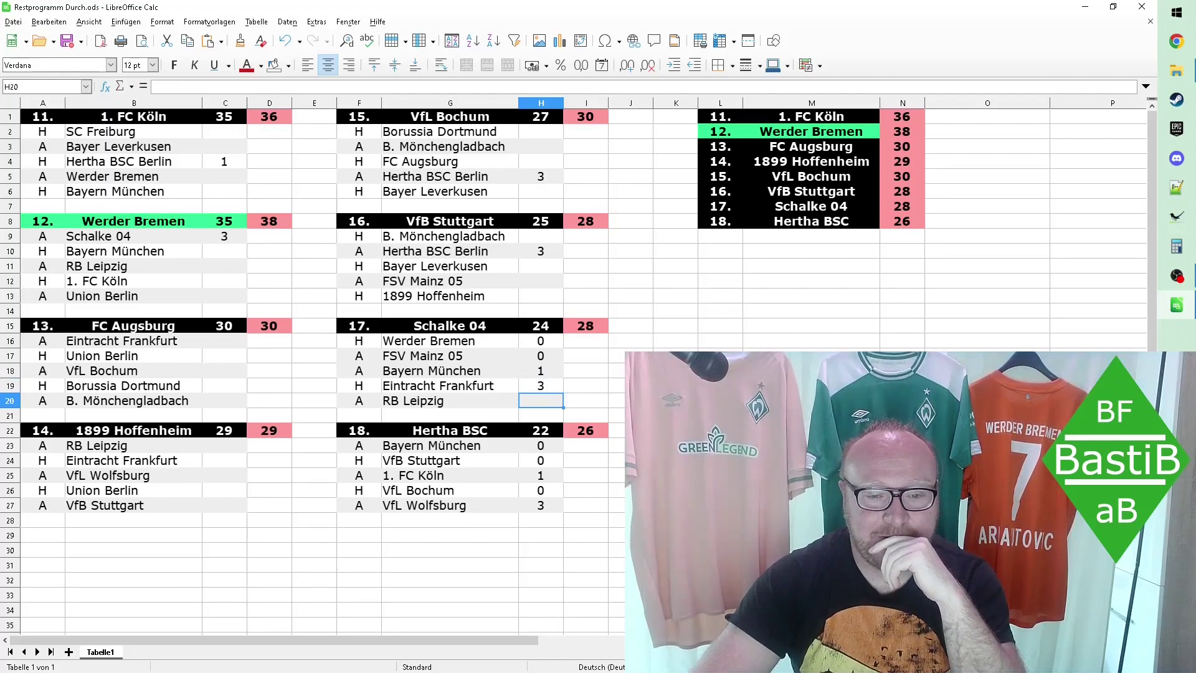
text(2)
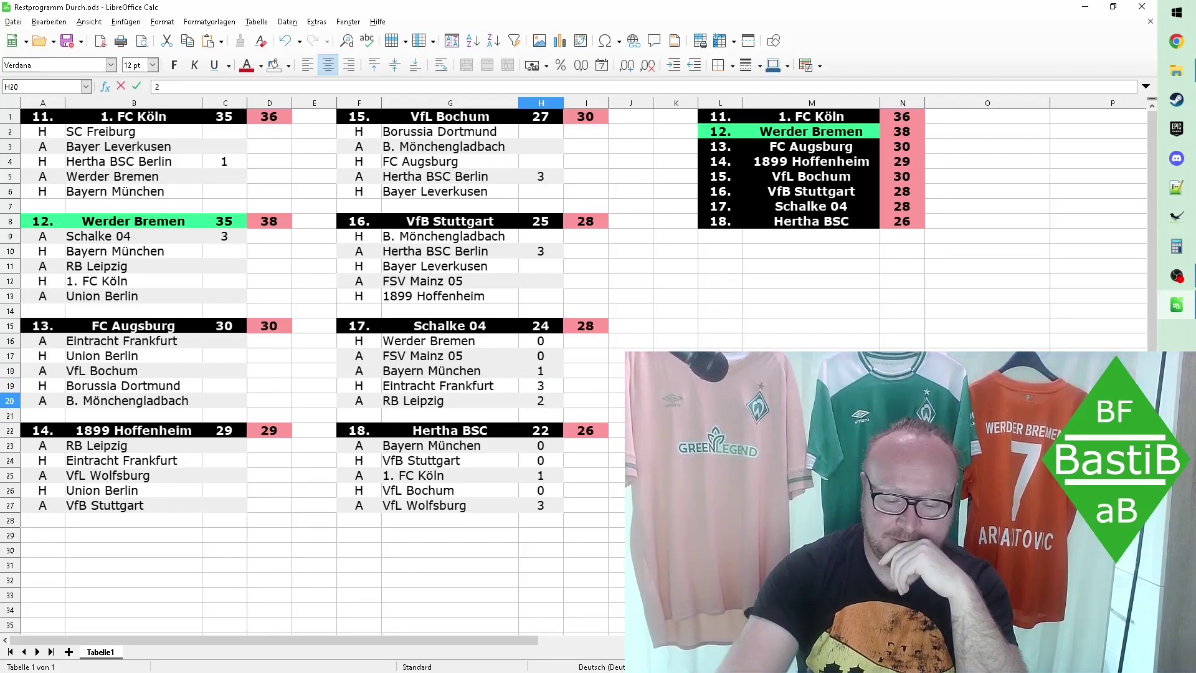
text(1)
key(Return)
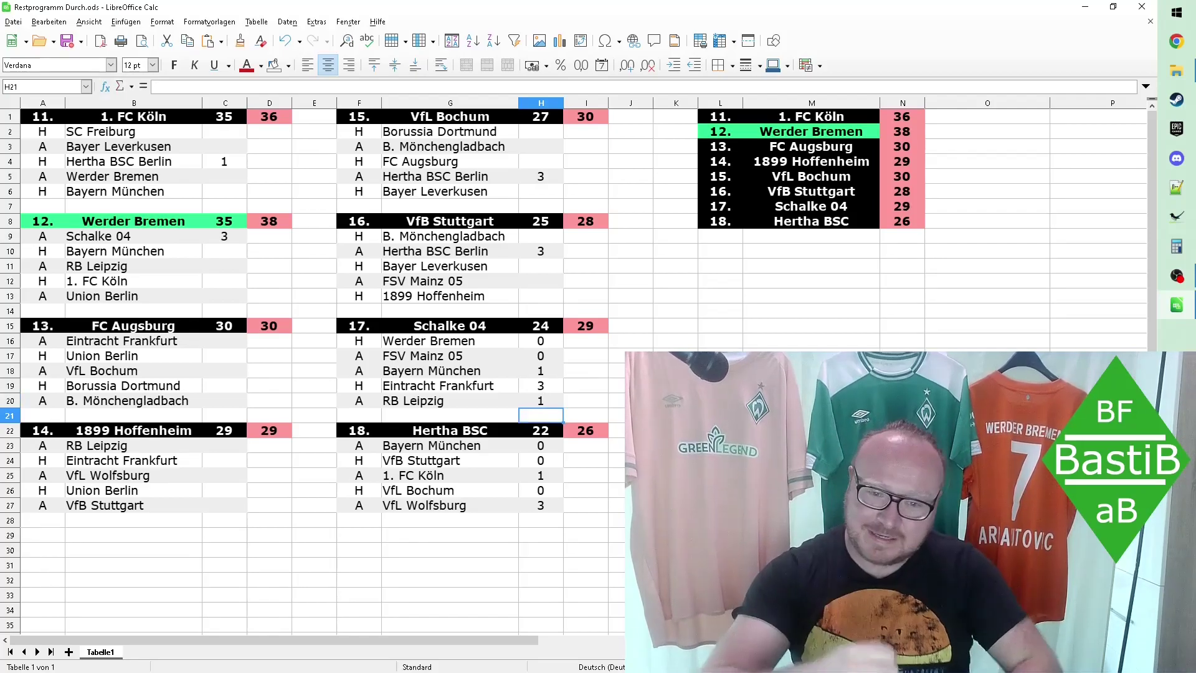
Step: Enter 3 points for VfB Stuttgart's home match against B. Mönchengladbach
key(Up)
key(Up)
key(Up)
key(Up)
key(Up)
key(Up)
key(Up)
key(Up)
key(Up)
key(Up)
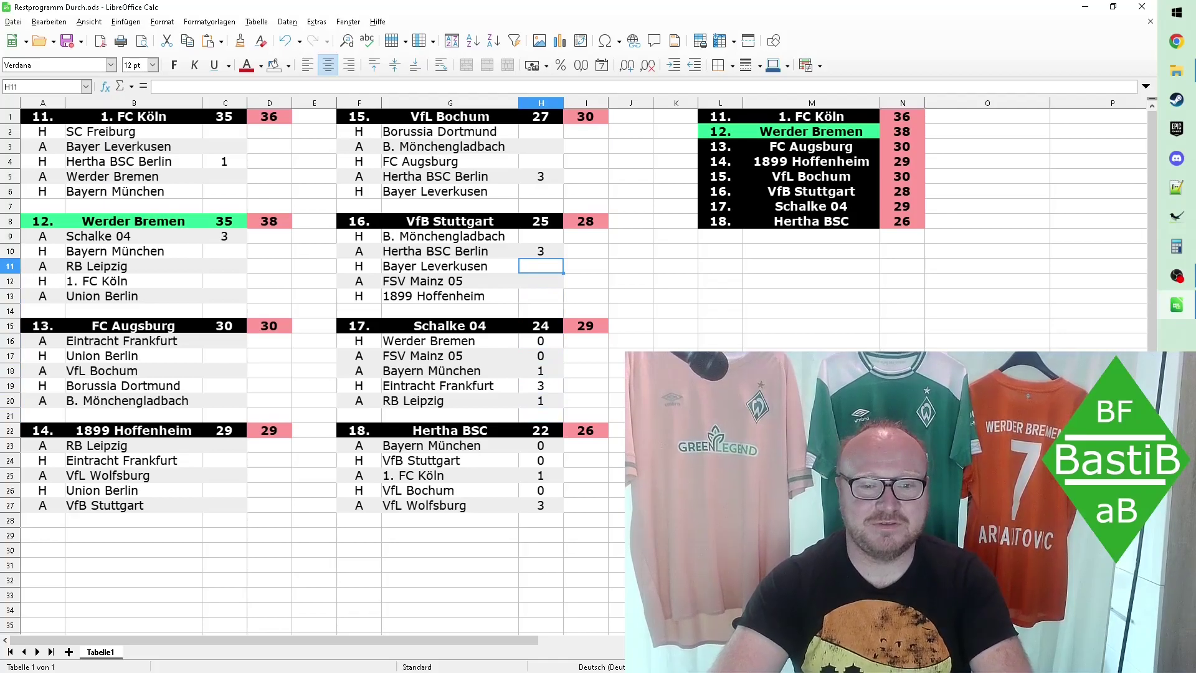
key(Up)
key(Up)
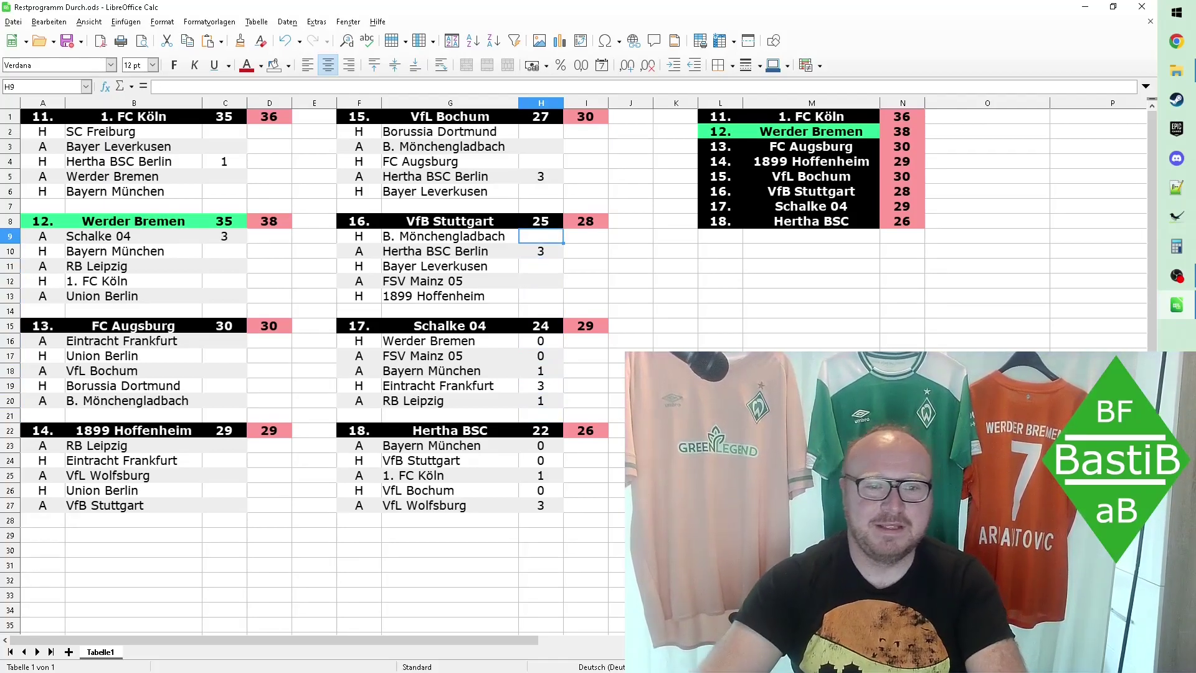
text(3)
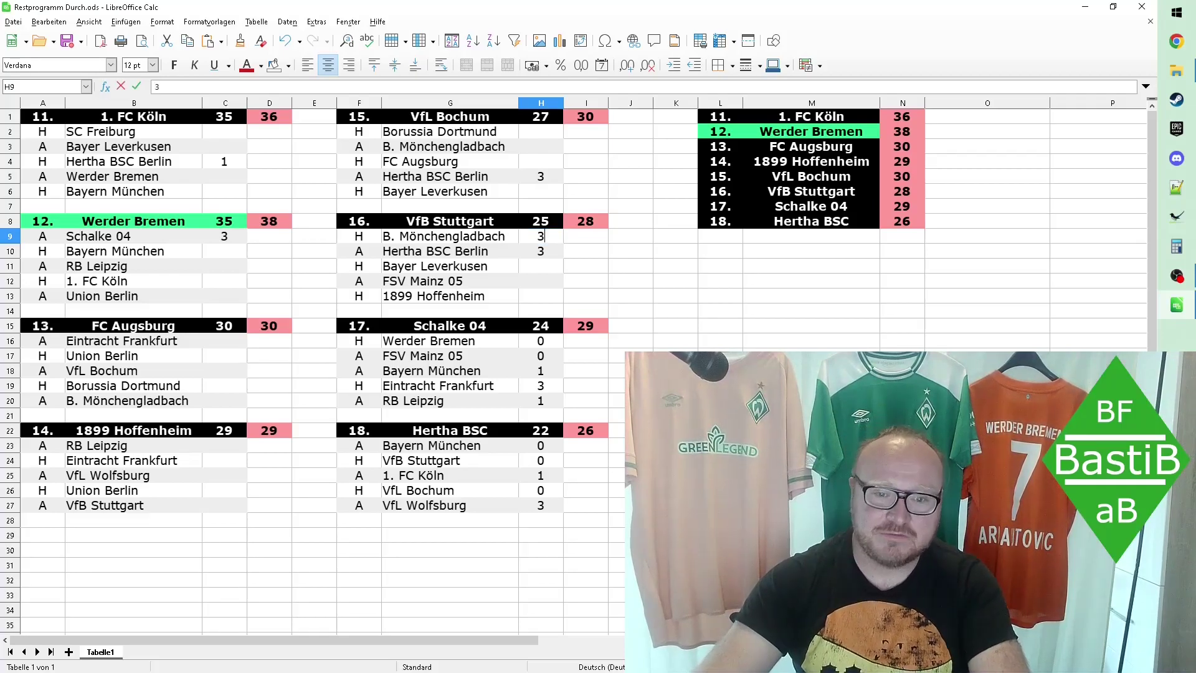
key(Return)
key(Return)
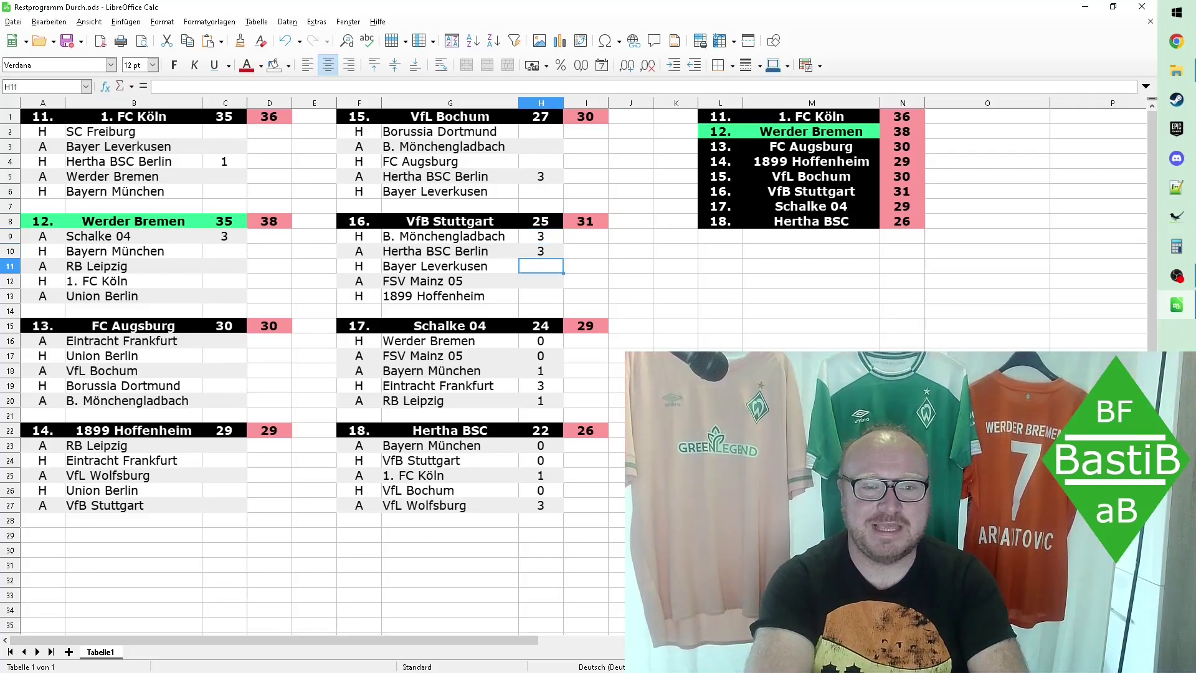
Step: Enter 0 points for VfB Stuttgart in each of its matches against Bayer Leverkusen and FSV Mainz 05
text(0)
key(Return)
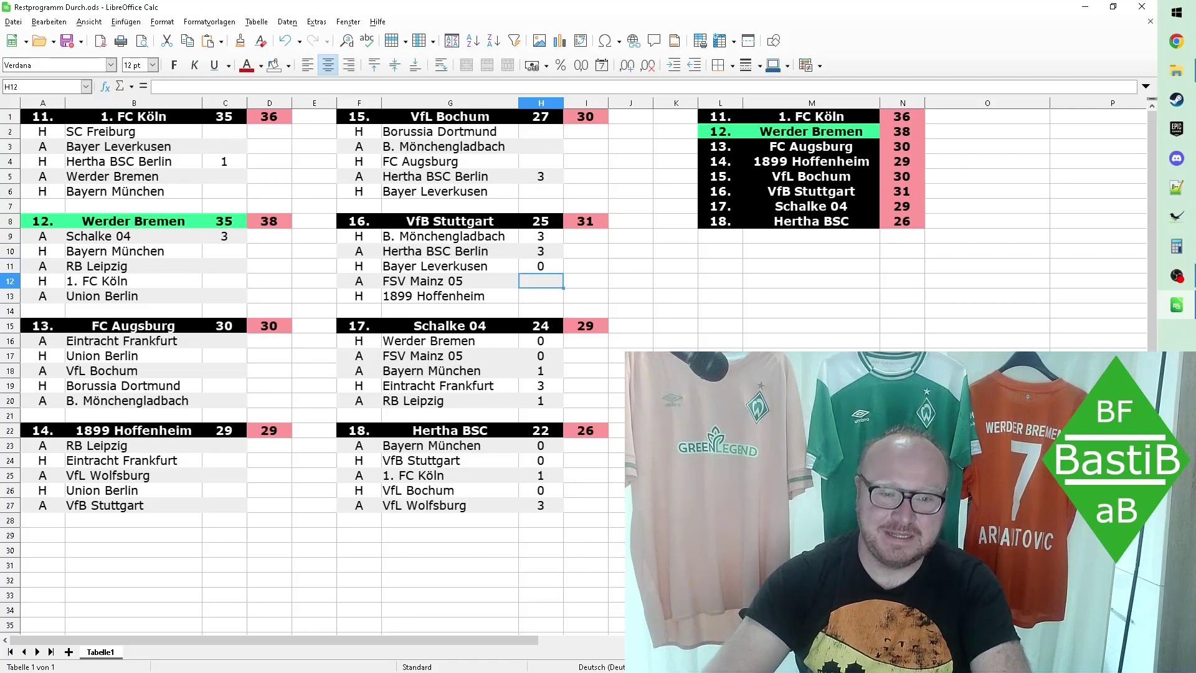
text(0)
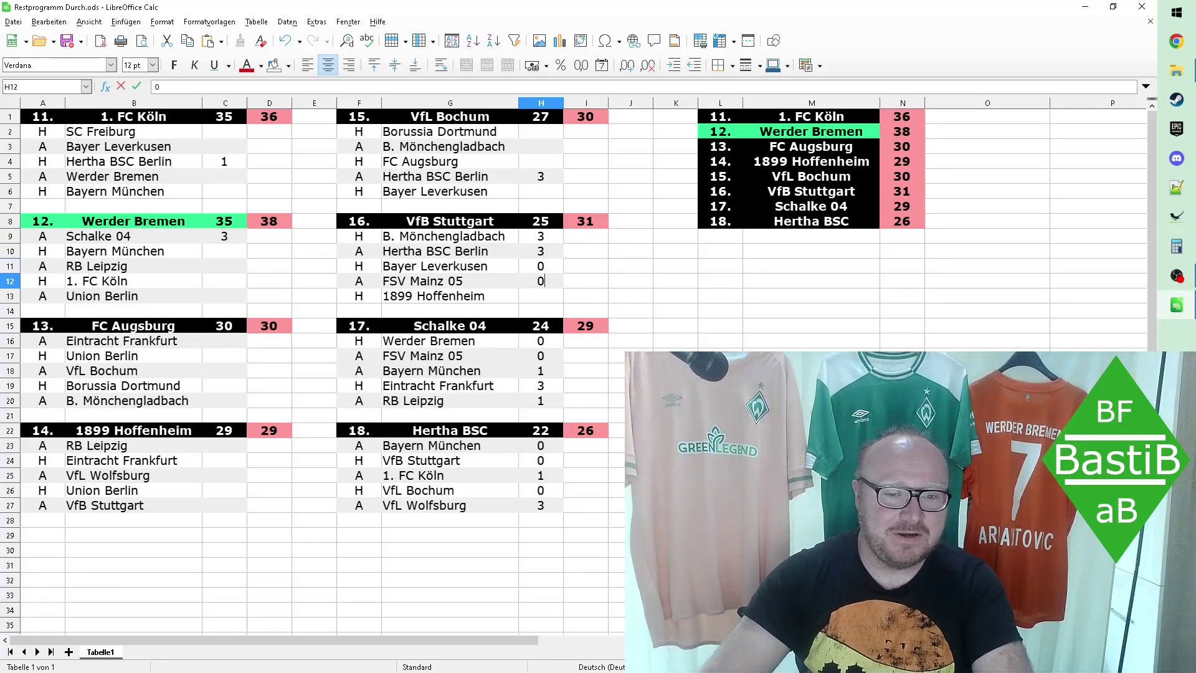
key(Return)
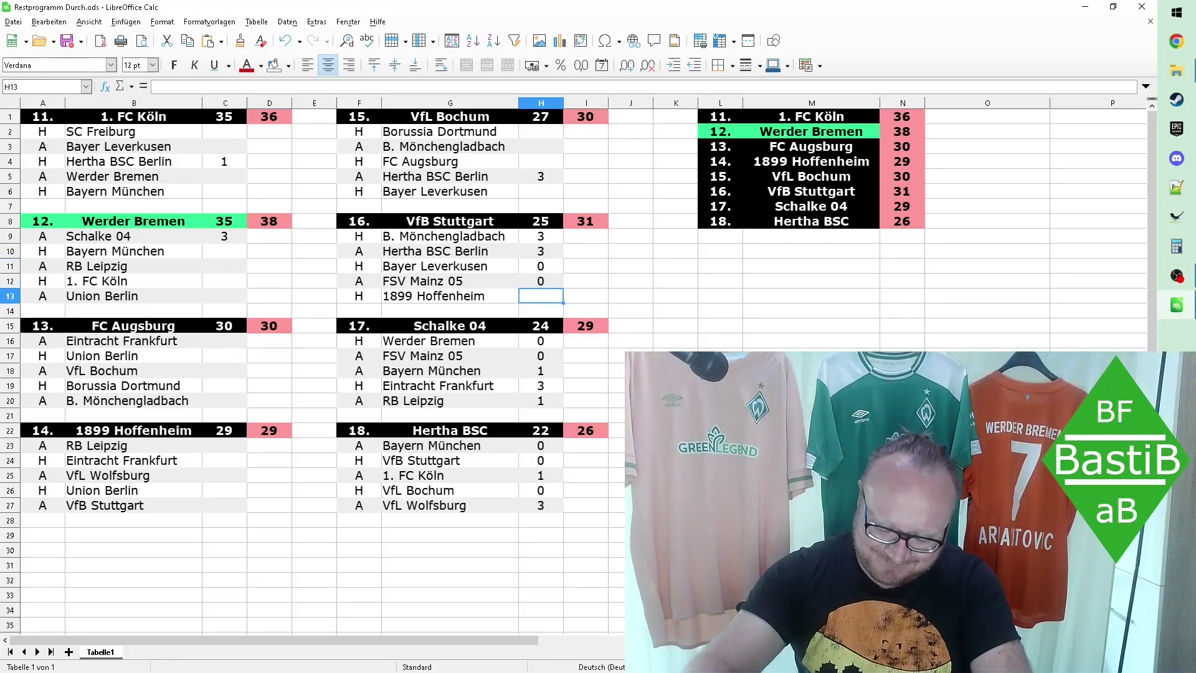
Step: Record a draw between VfB Stuttgart and 1899 Hoffenheim by entering 1 point in both teams' fixture lists
text(1)
key(Return)
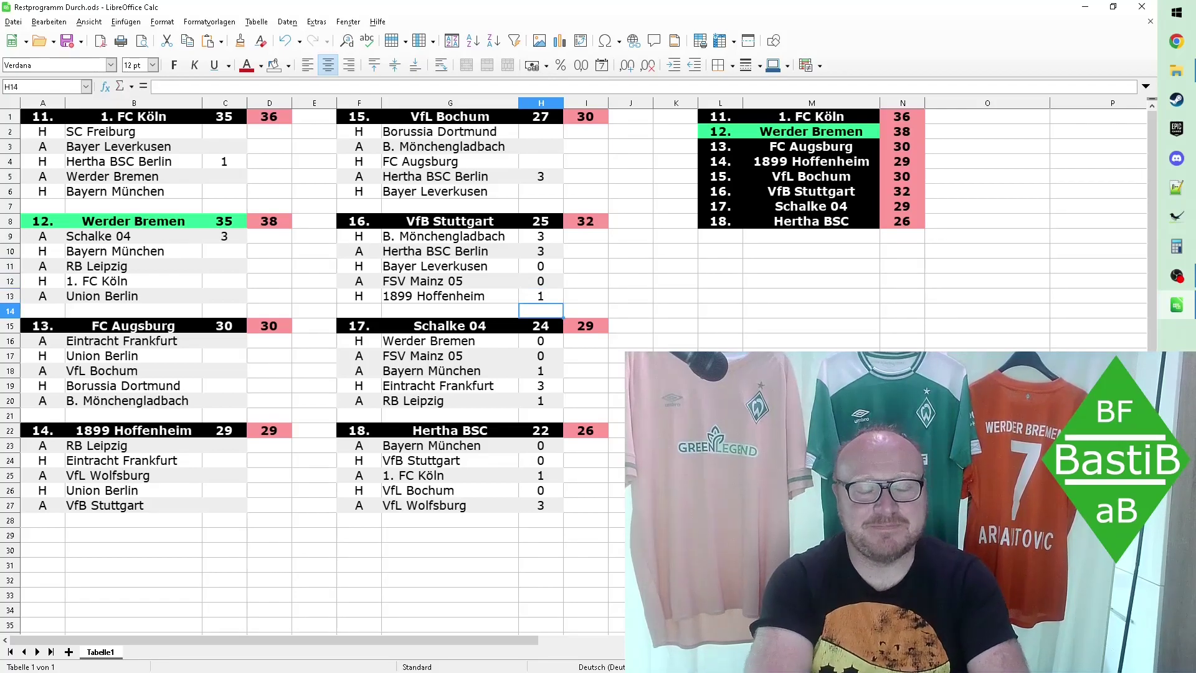
click(540, 296)
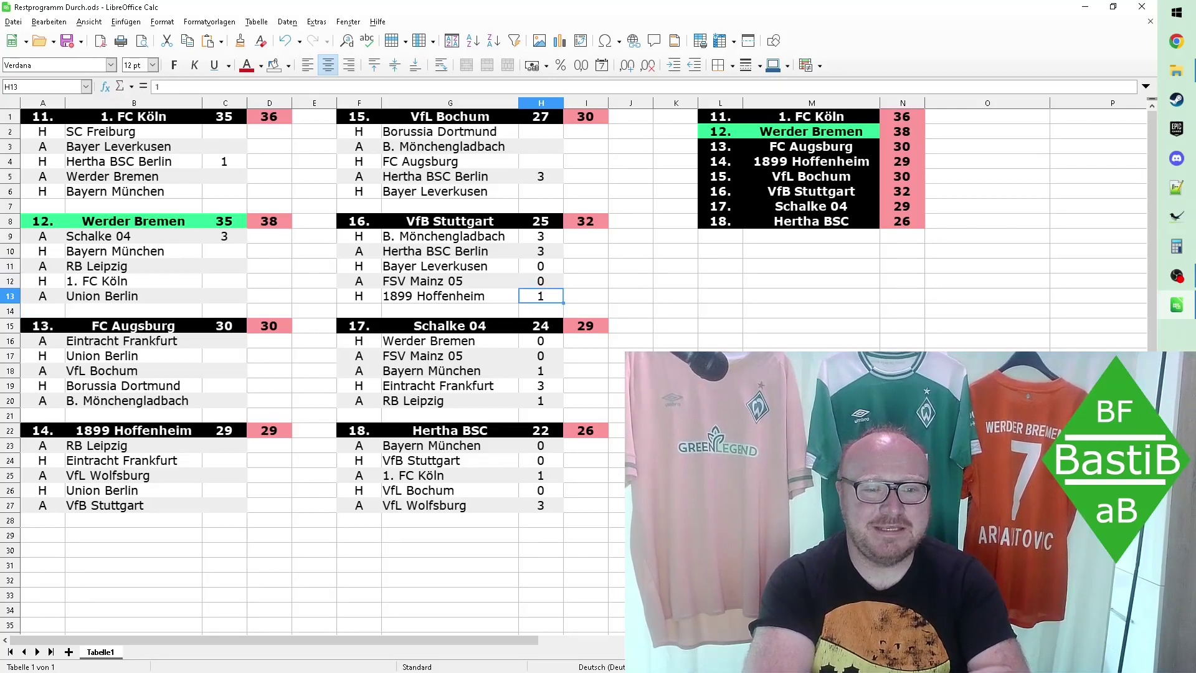
key(Left)
key(Left)
key(Left)
key(Left)
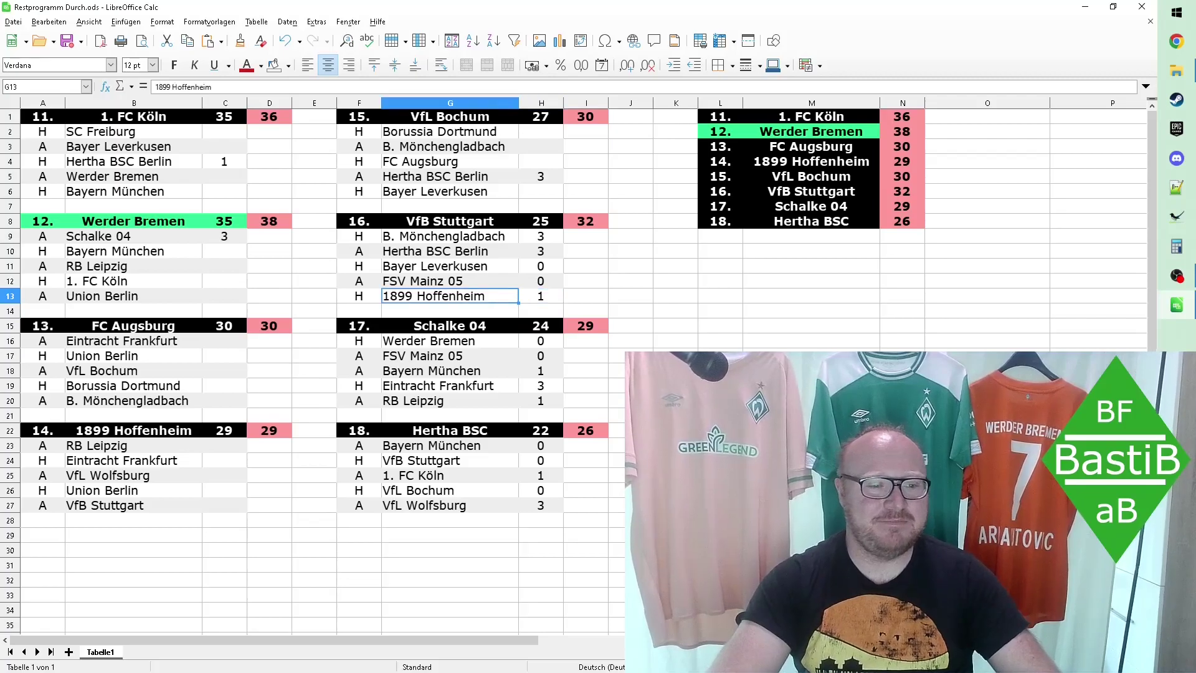
key(Down)
key(Down)
key(Down)
key(Down)
key(Down)
key(Down)
key(Down)
key(Down)
key(Down)
key(Down)
key(Down)
key(Down)
key(Down)
key(Down)
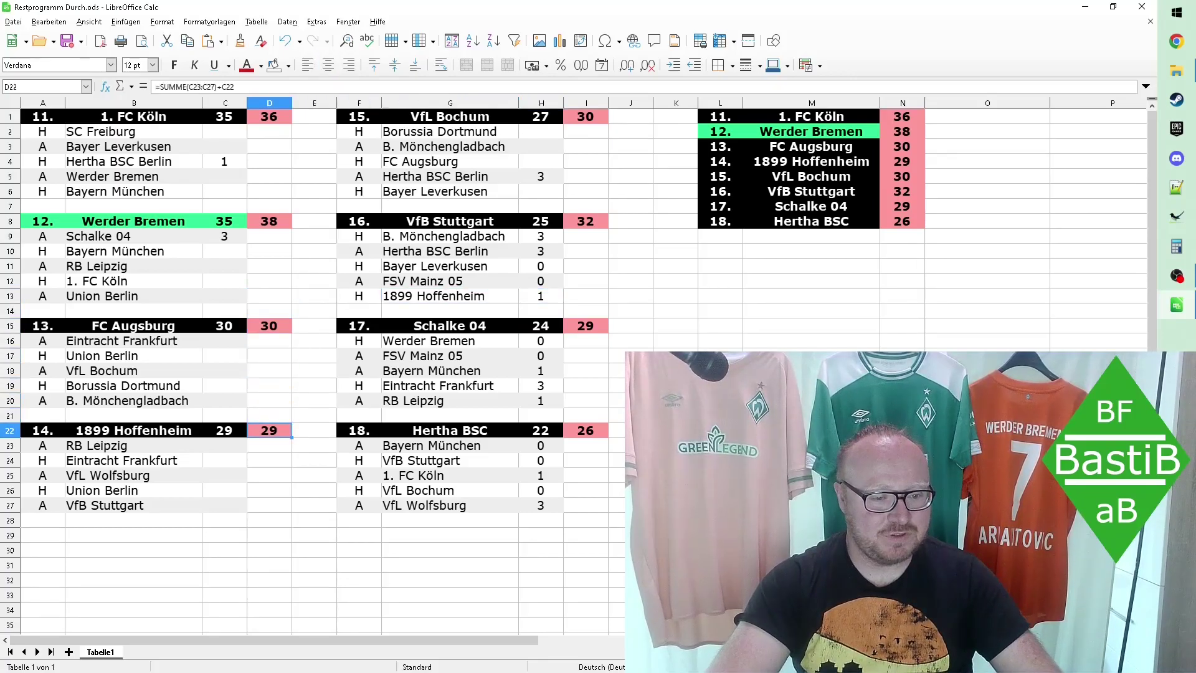
key(Left)
text(1)
key(Right)
key(Right)
key(Right)
key(Right)
key(Right)
key(Right)
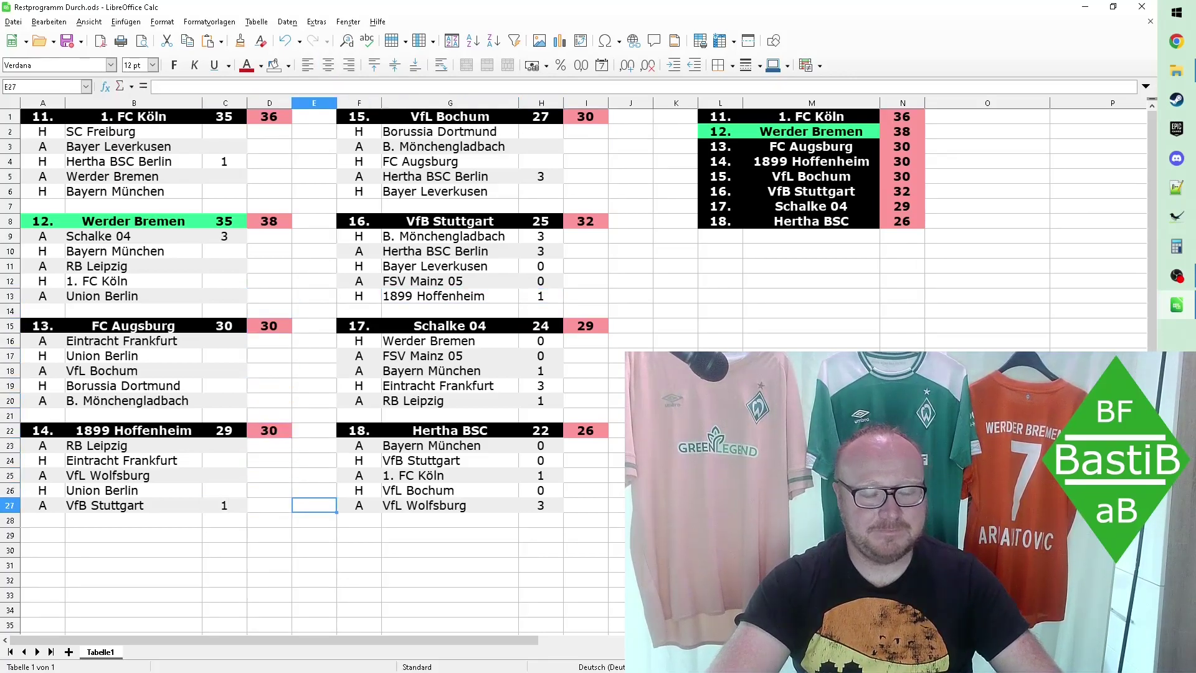
Step: Enter 0 points for VfL Bochum against Borussia Dortmund and 3 points for its away match at B. Mönchengladbach
key(Up)
key(Up)
key(Up)
key(Up)
key(Up)
key(Up)
key(Up)
key(Up)
key(Up)
key(Up)
key(Up)
key(Up)
key(Up)
key(Up)
key(Up)
key(Up)
key(Up)
key(Up)
key(Up)
key(Up)
key(Up)
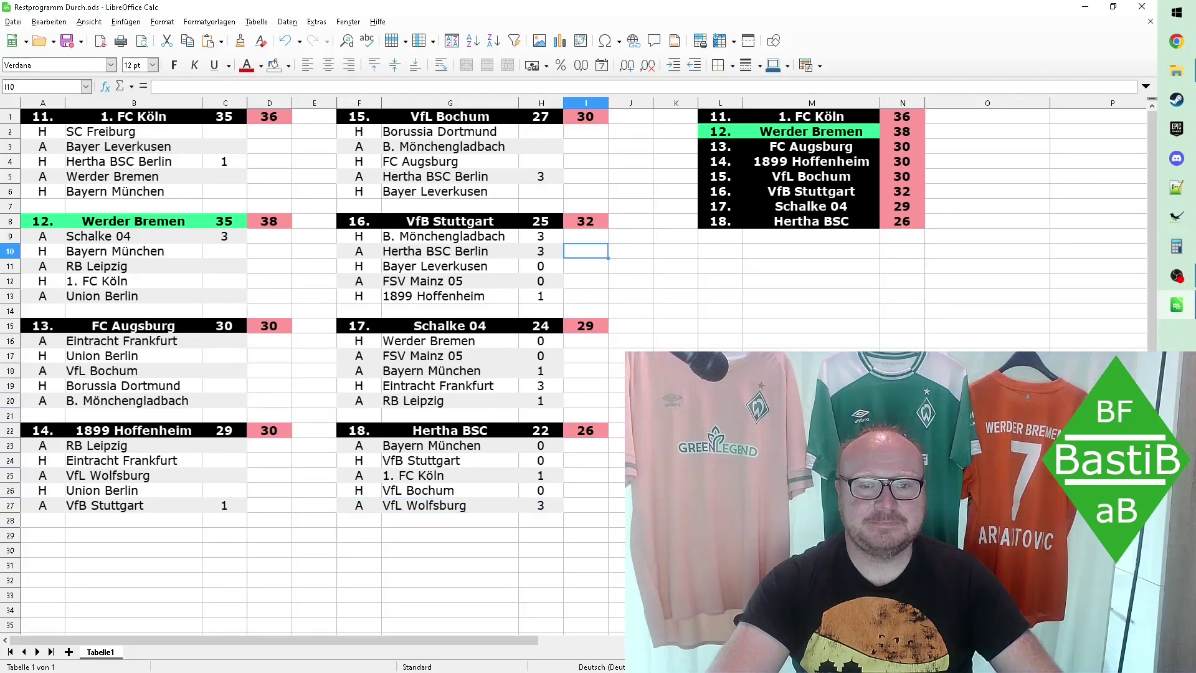
key(Left)
key(Up)
key(Up)
key(Up)
key(Up)
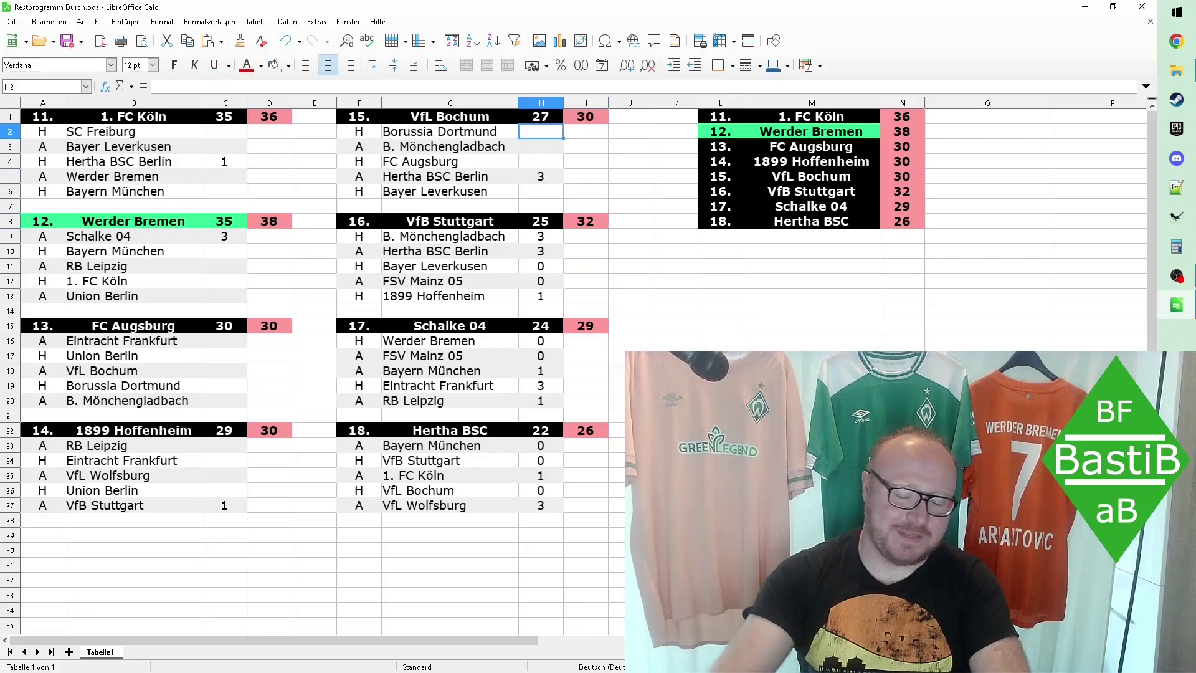
text(0)
key(Return)
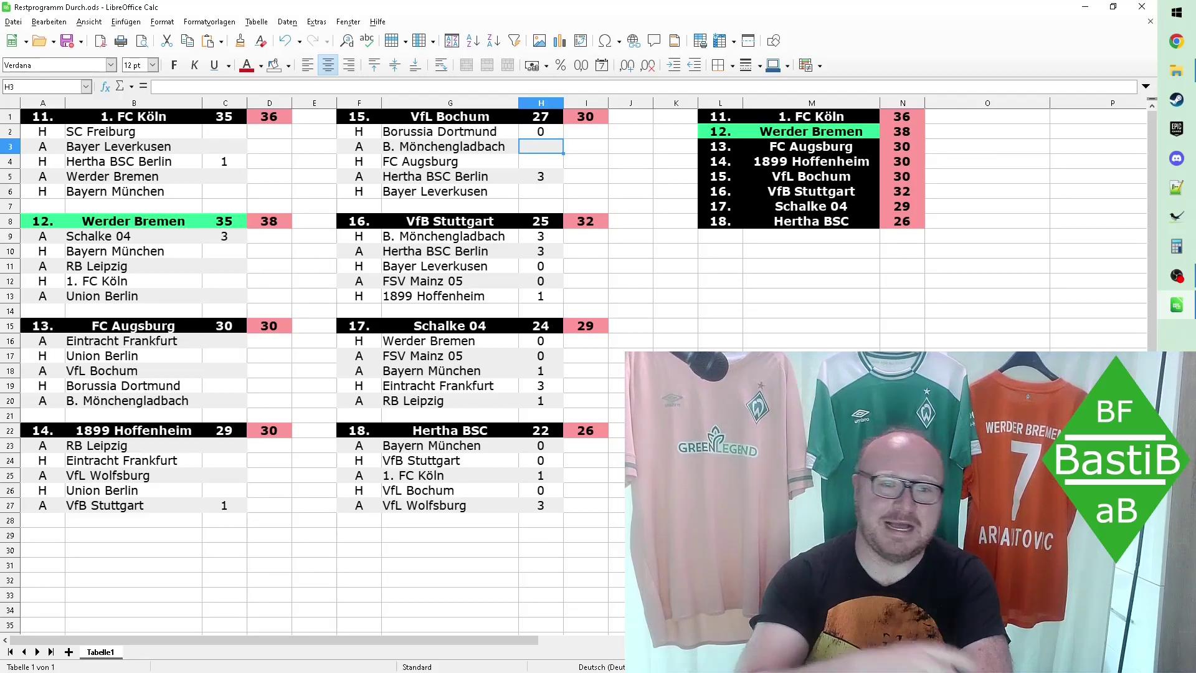
text(3)
key(Return)
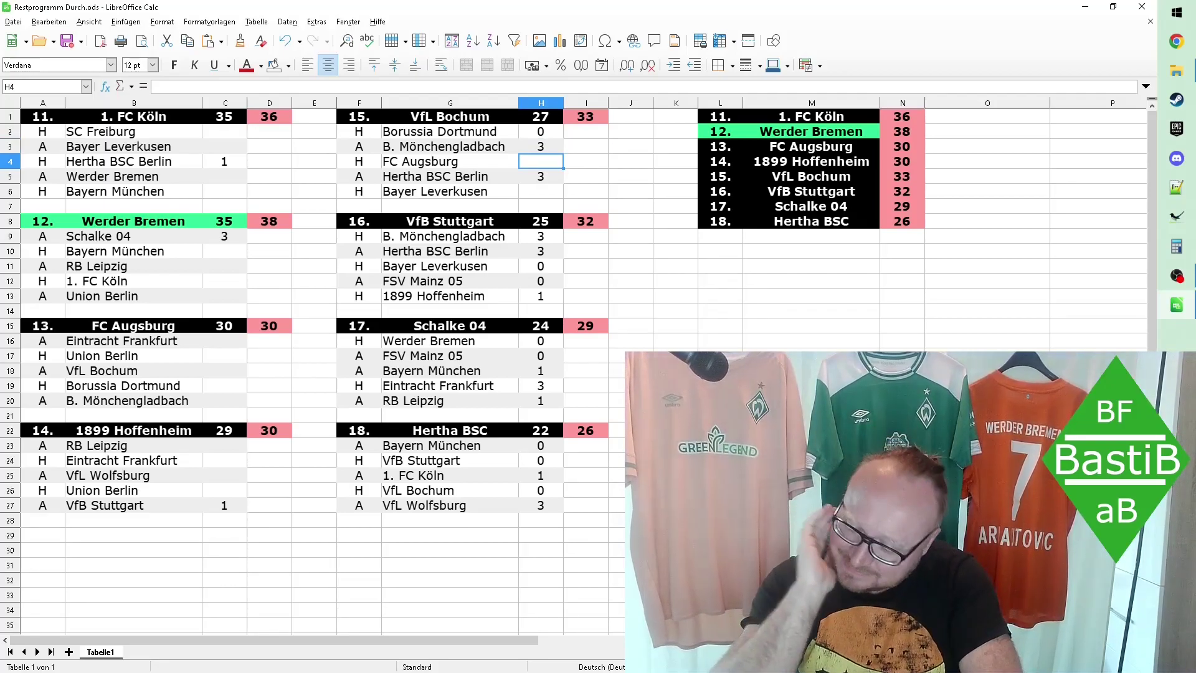
Step: Record a draw between VfL Bochum and FC Augsburg by entering 1 point in both teams' fixture lists
text(1)
key(Return)
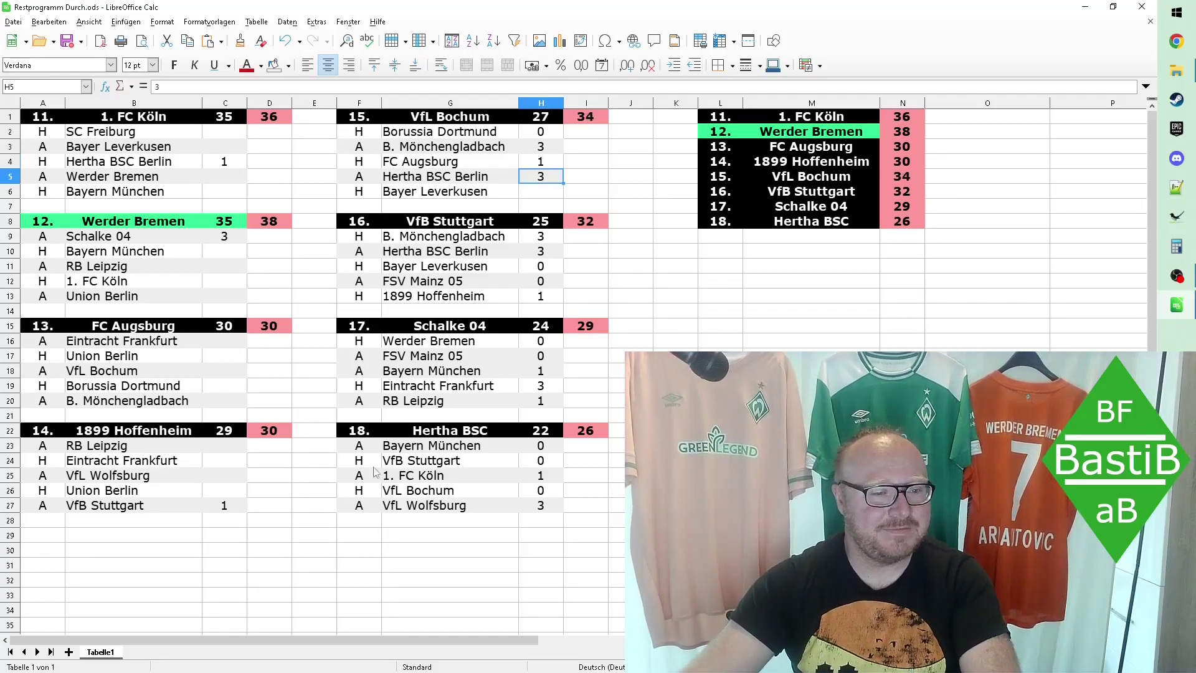
click(242, 374)
text(1)
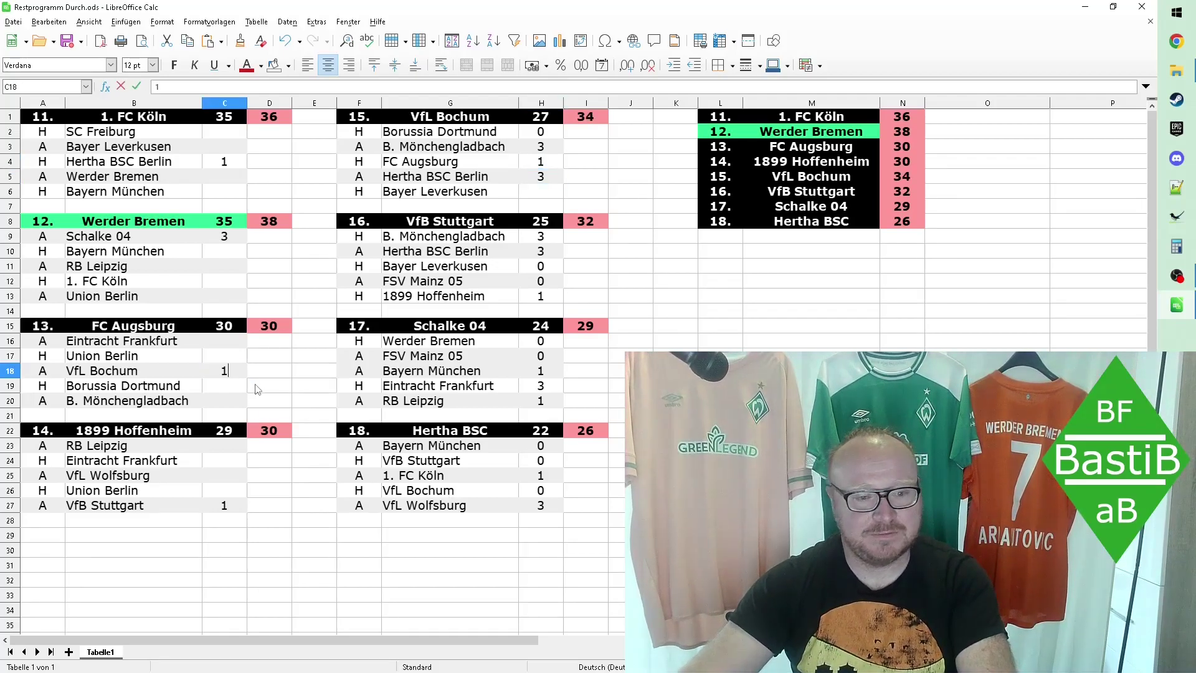
key(Return)
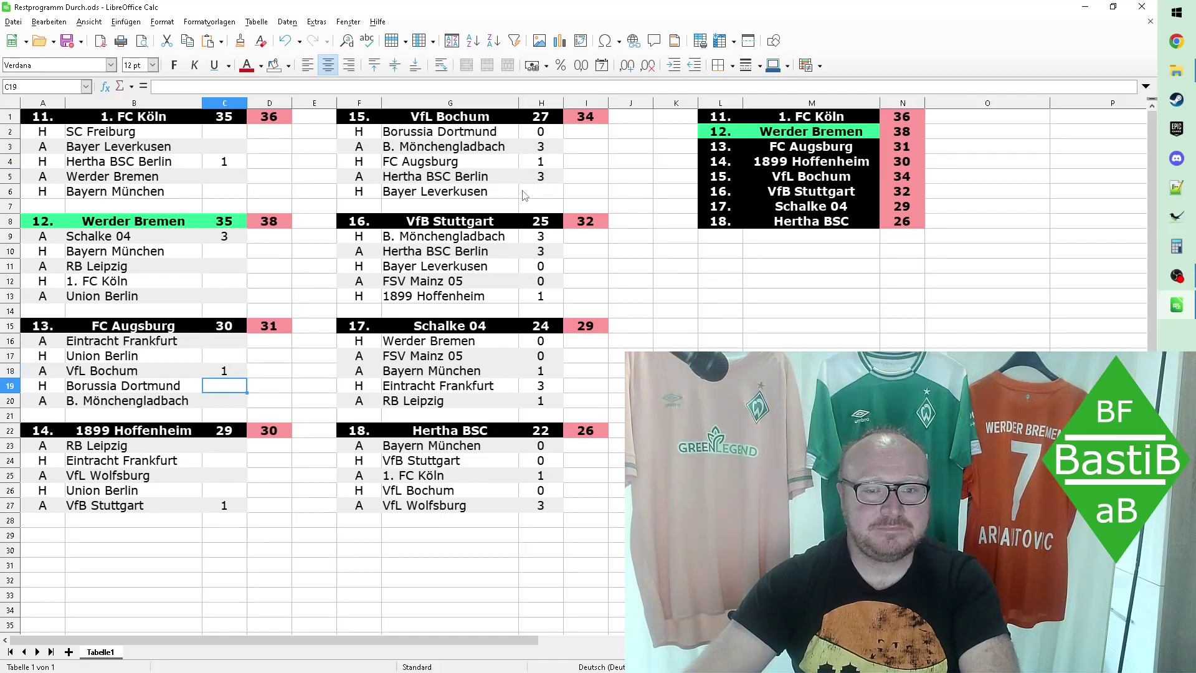
Step: Enter 0 points for VfL Bochum's home match against Bayer Leverkusen
click(527, 193)
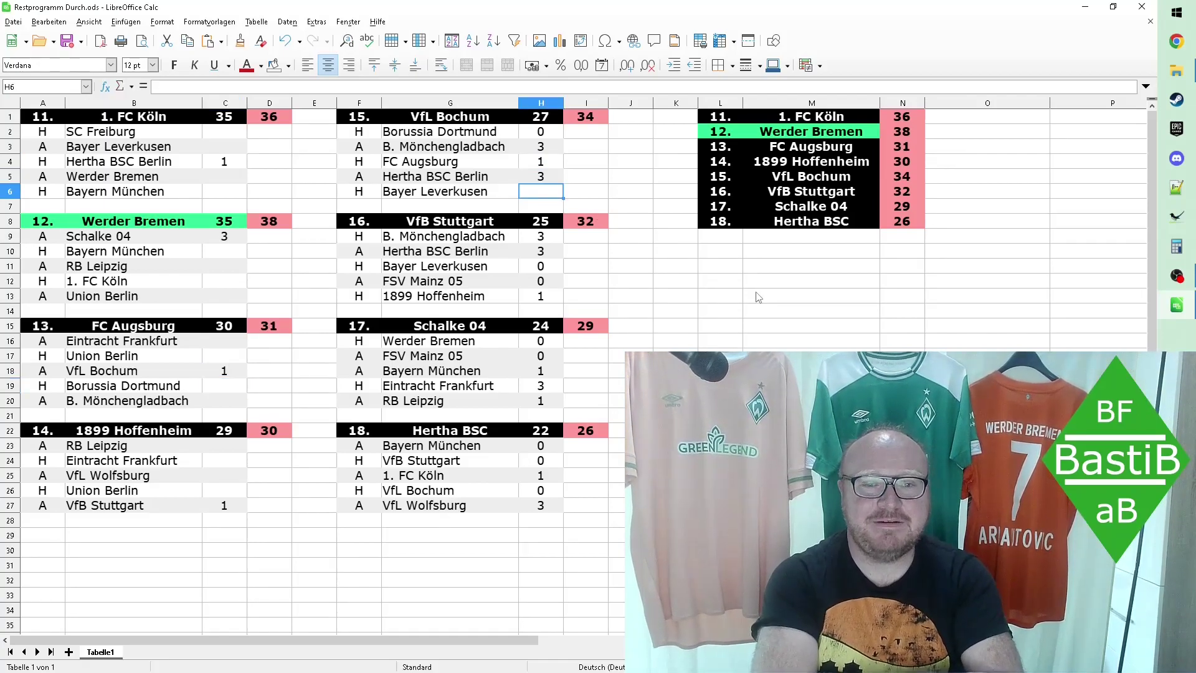
text(0)
key(Return)
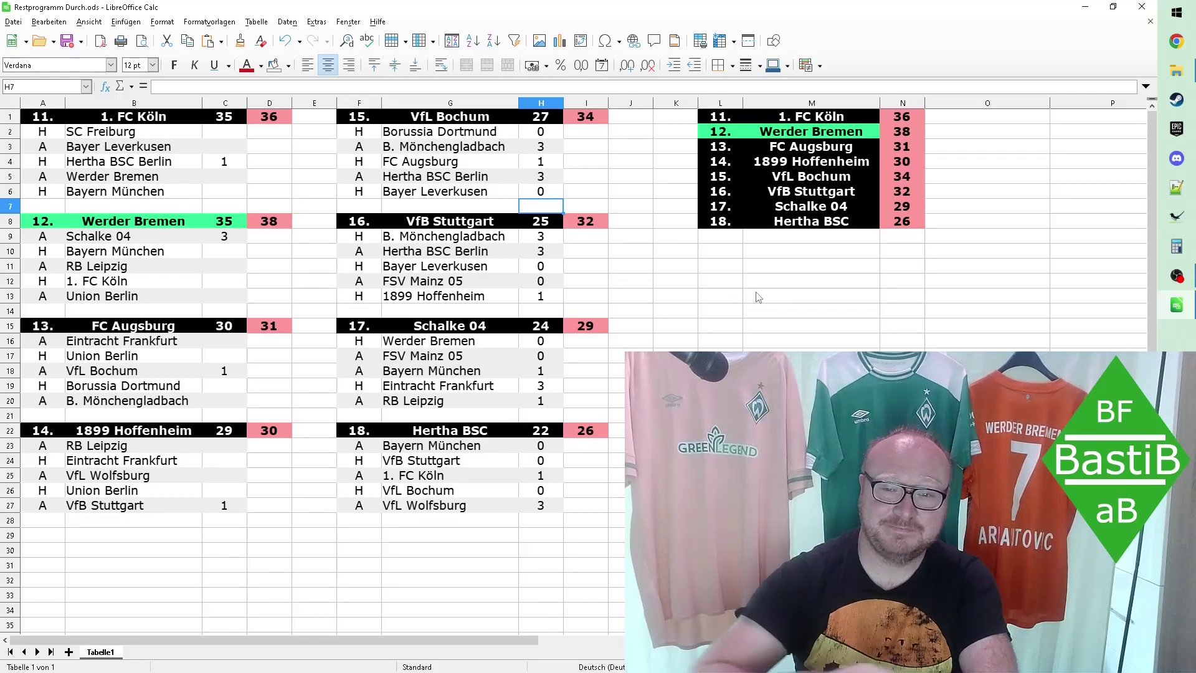
Step: Enter 1 point for 1899 Hoffenheim's away match at RB Leipzig
click(812, 400)
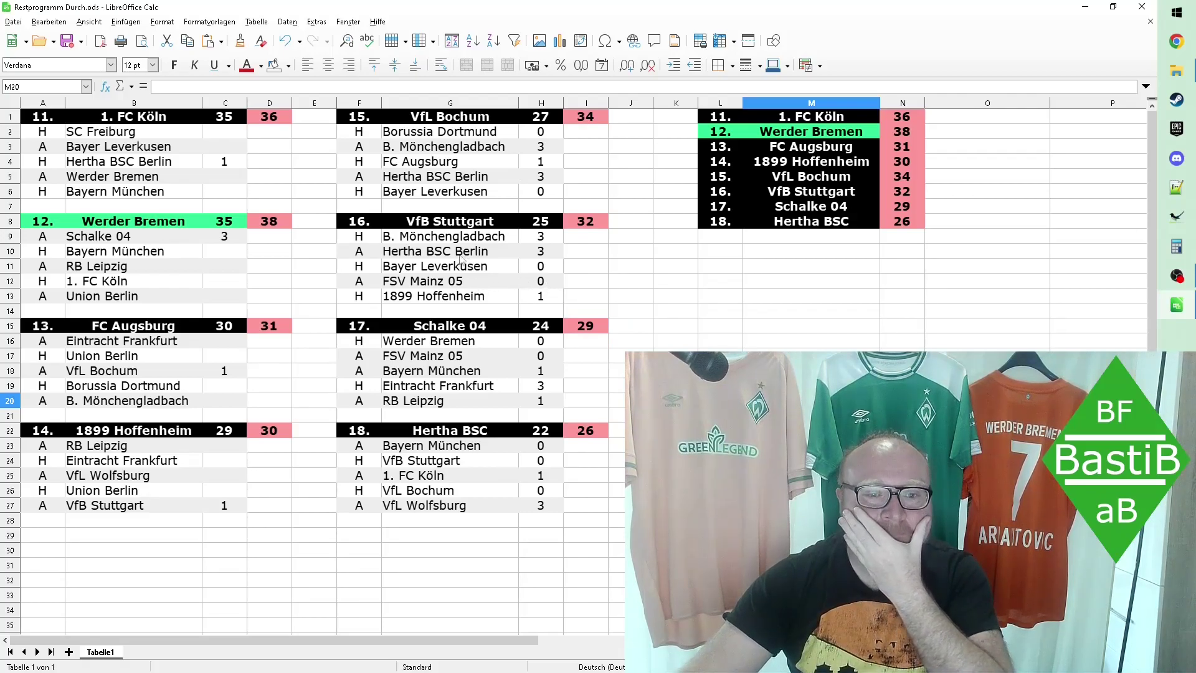
click(224, 446)
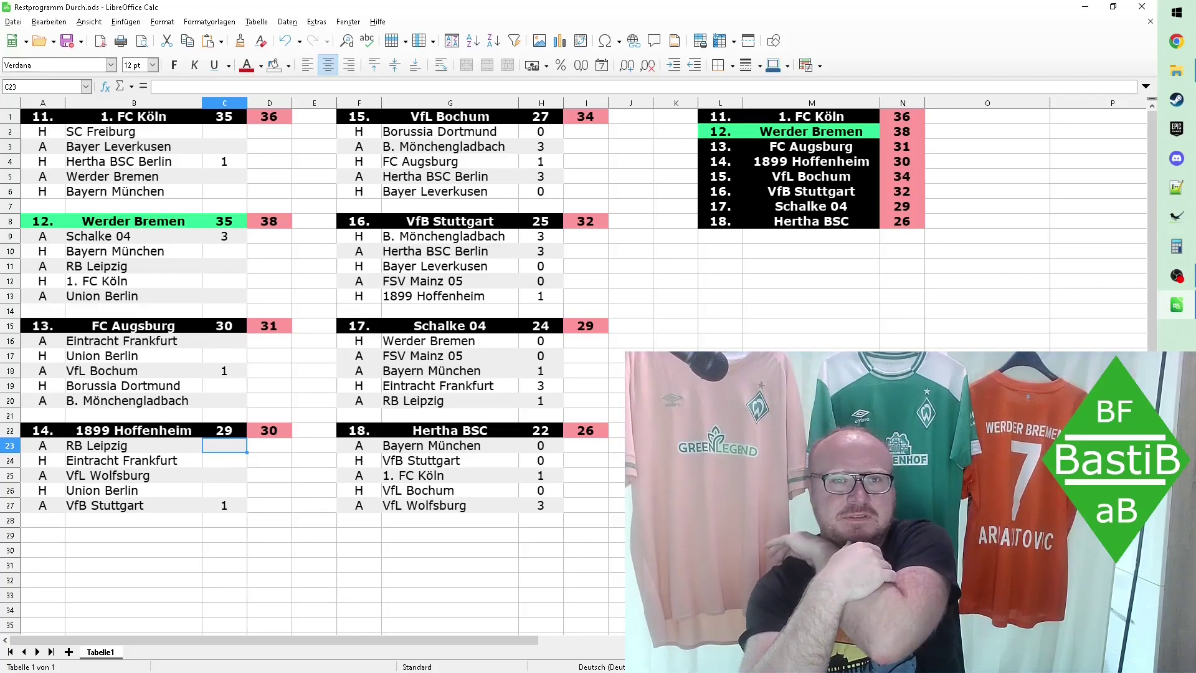
text(1)
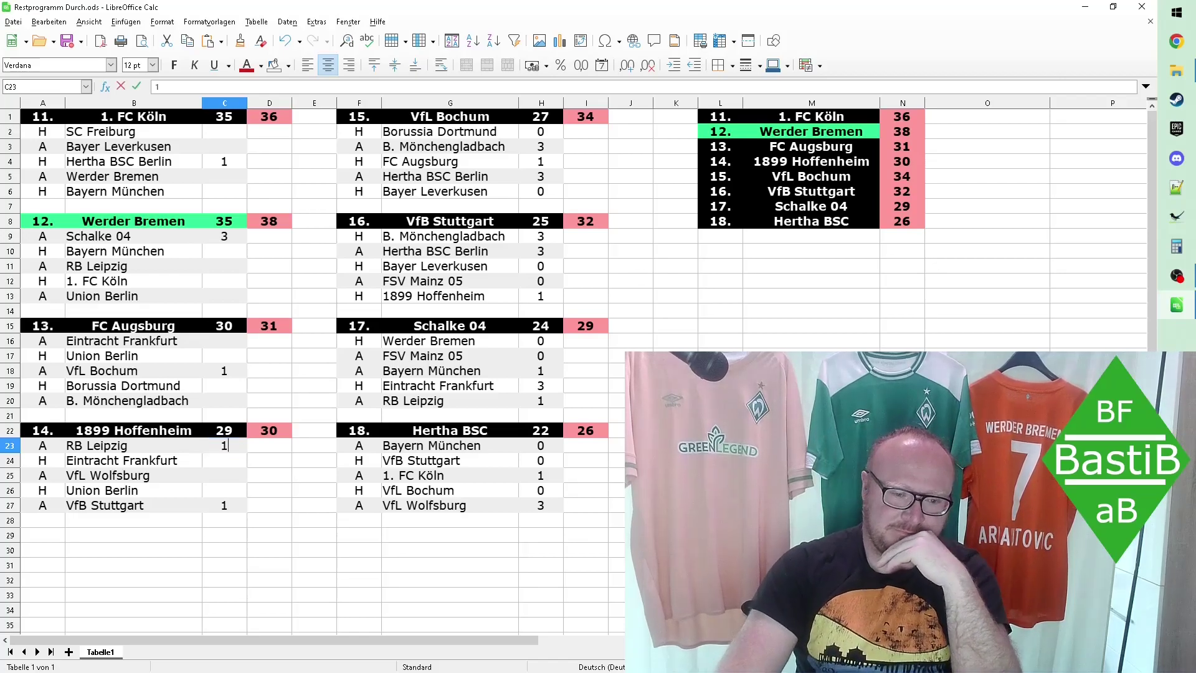
key(Return)
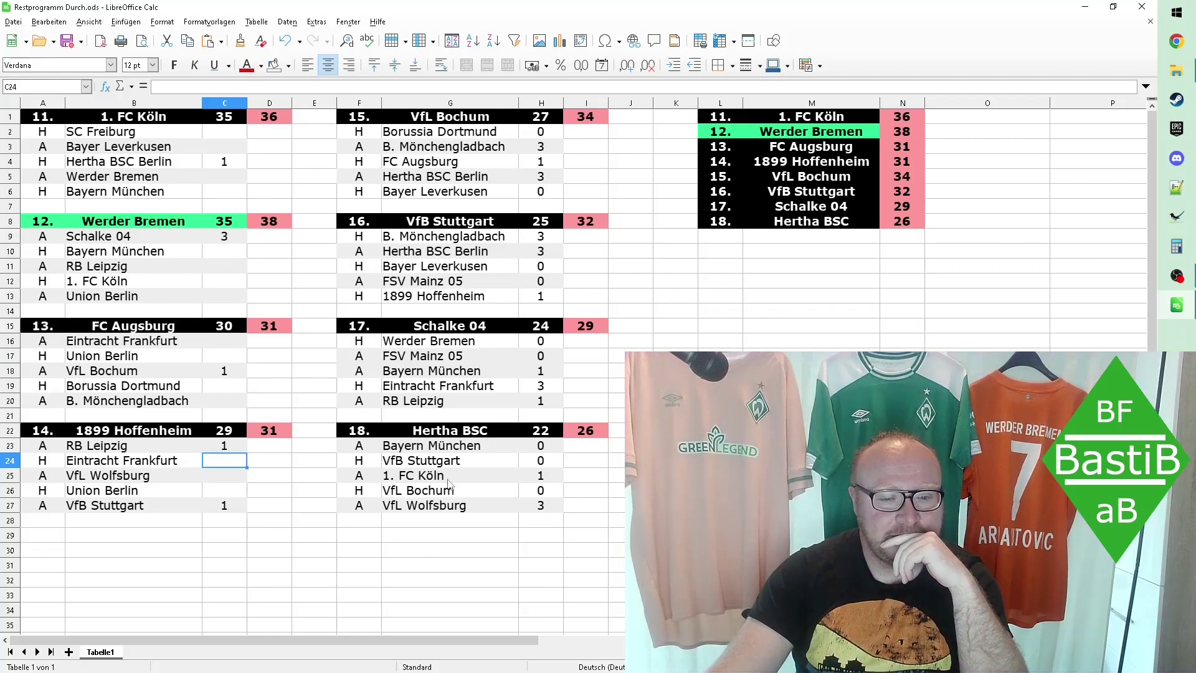
Step: Search the sheet for "frank" and go through the Eintracht Frankfurt fixtures
click(461, 392)
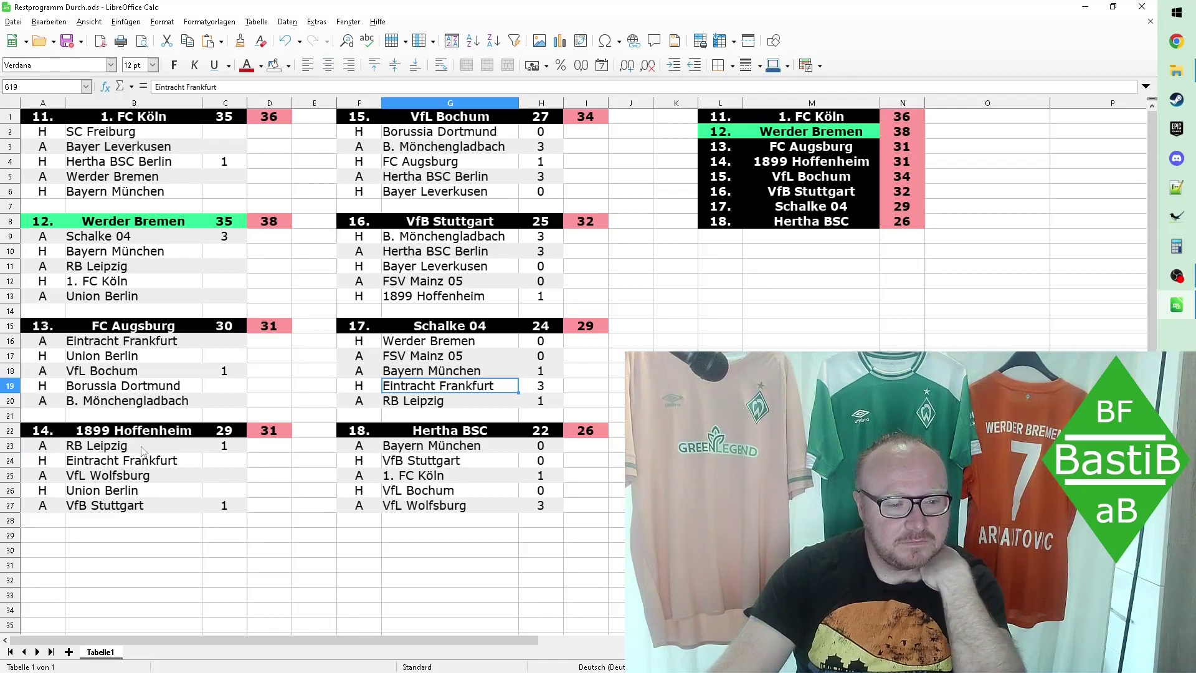
click(306, 136)
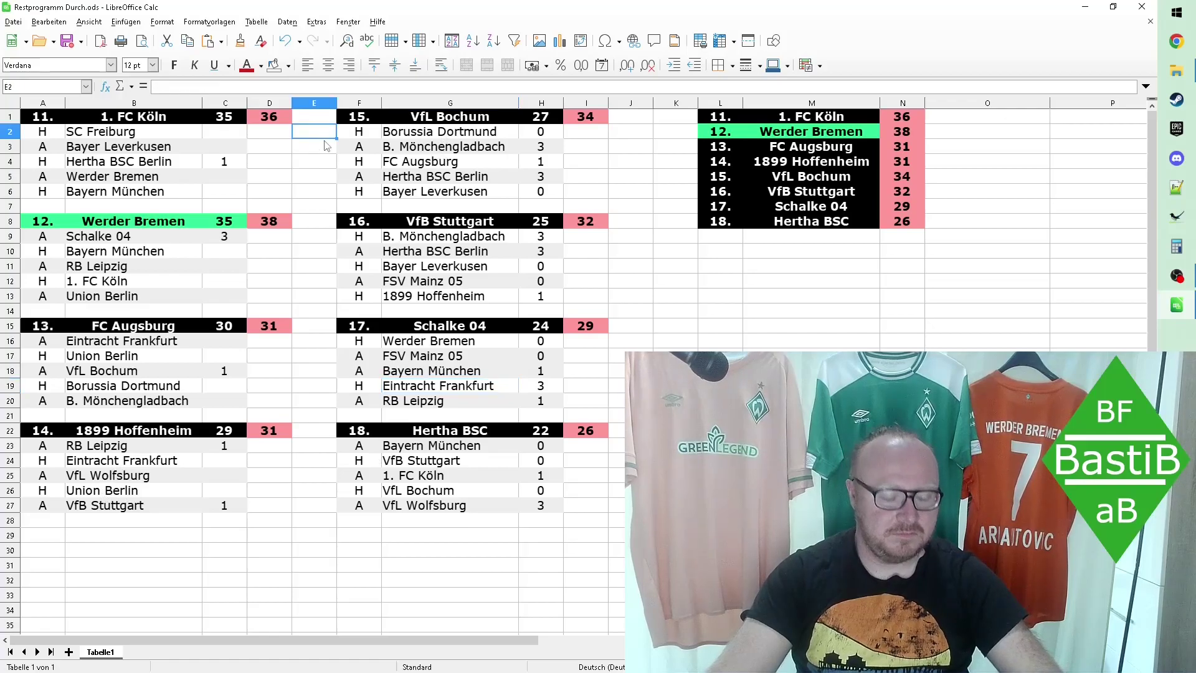
key(ctrl+f)
text(frank)
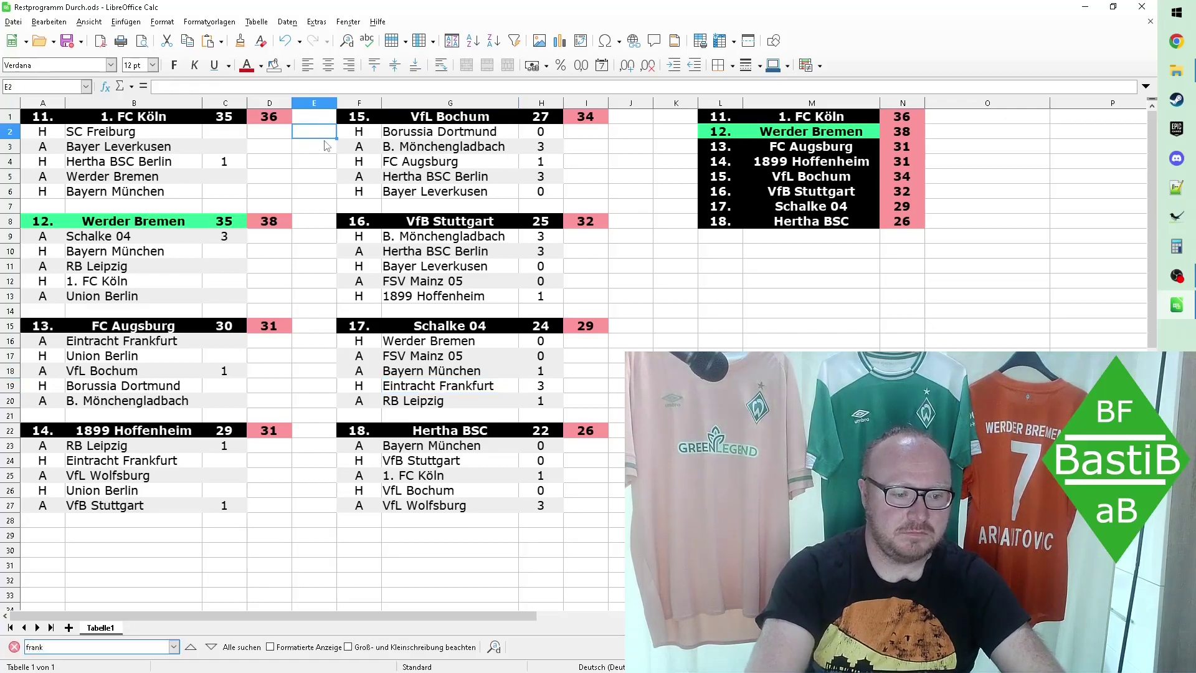
key(Return)
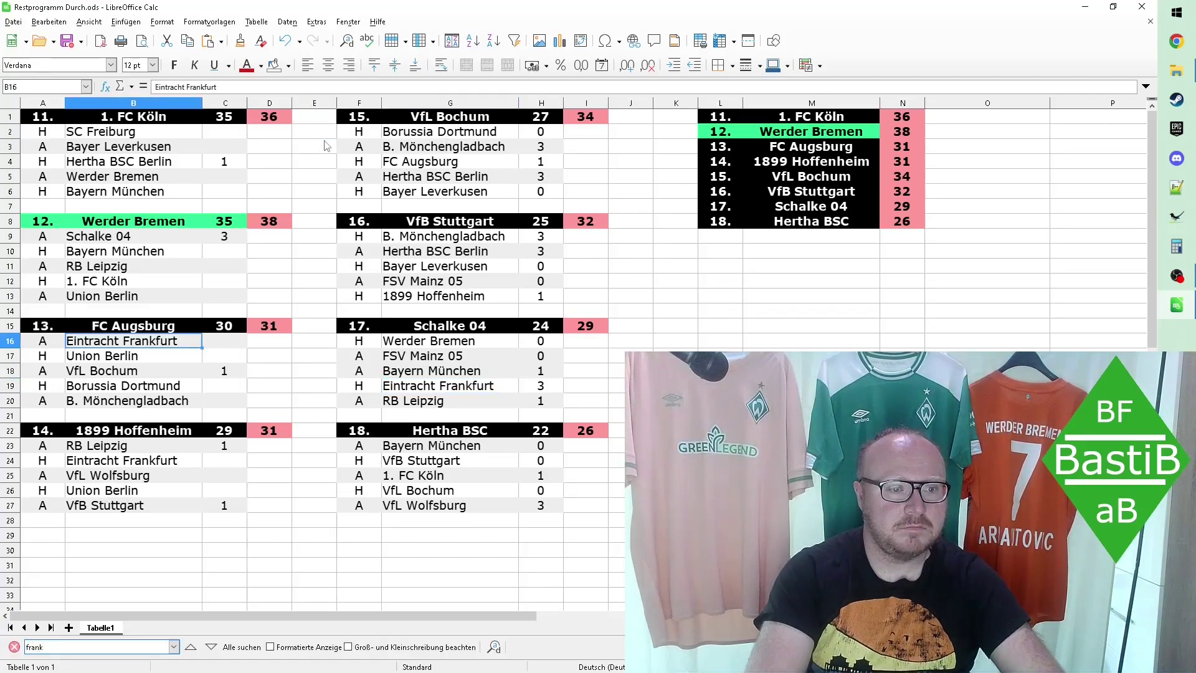
key(Return)
key(Return)
key(Return)
key(Return)
key(Escape)
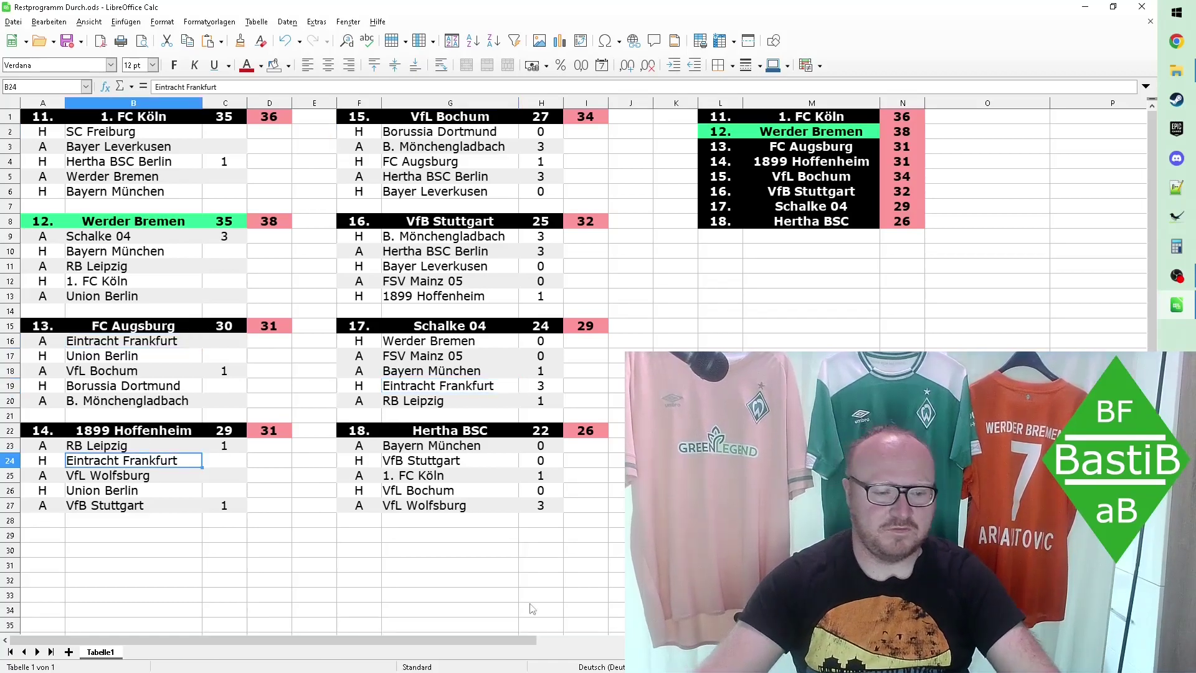
Step: Enter 0 points for 1899 Hoffenheim's home match against Eintracht Frankfurt
click(219, 464)
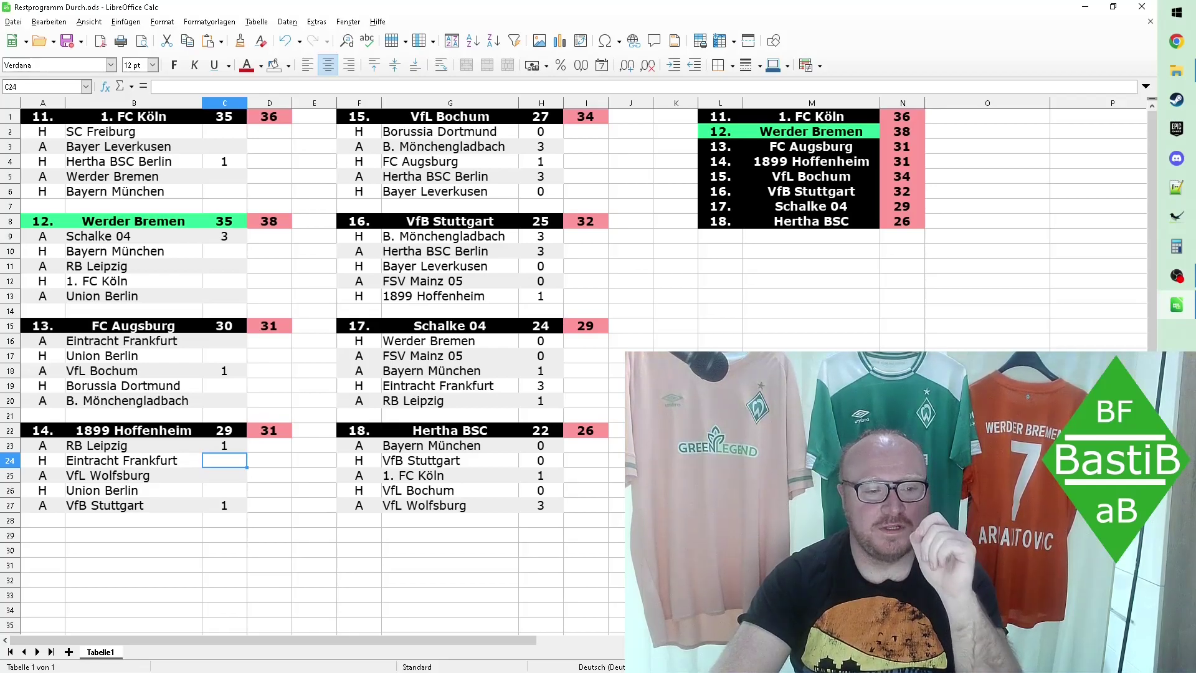
key(Down)
key(Down)
key(Up)
key(Up)
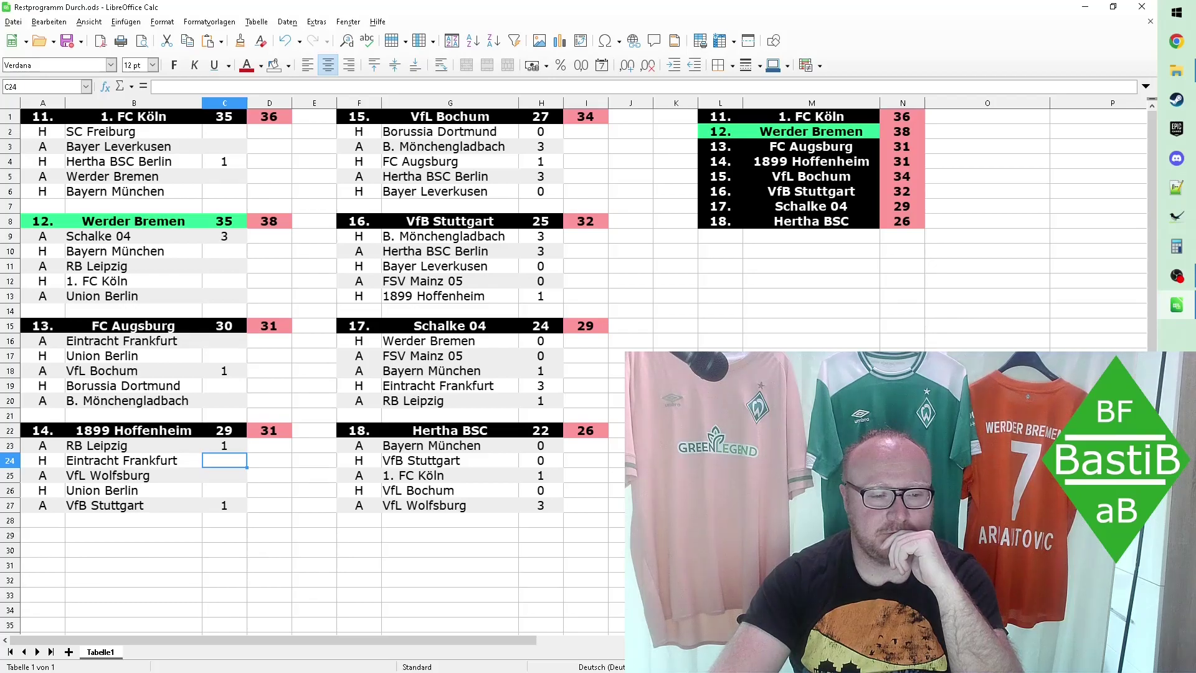
text(0)
key(Return)
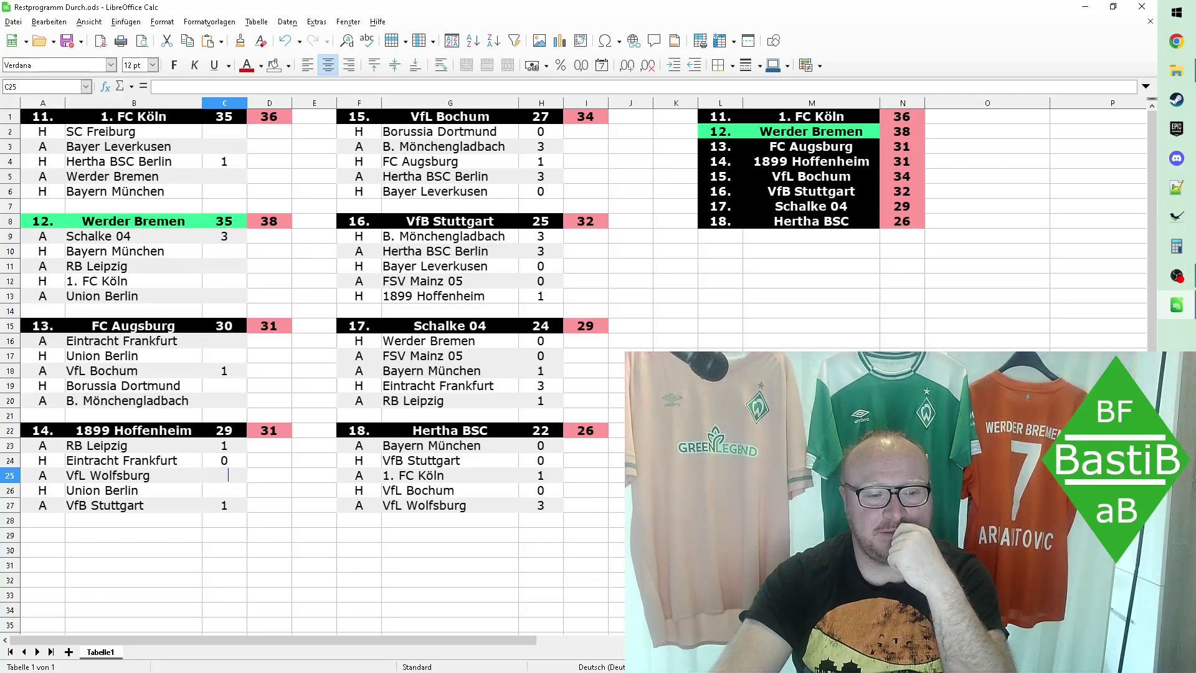
Step: Enter 3 points for 1899 Hoffenheim's away match at VfL Wolfsburg and 0 points for its home match against Union Berlin
text(3)
key(Return)
text(0)
key(Return)
key(Up)
key(Up)
key(Up)
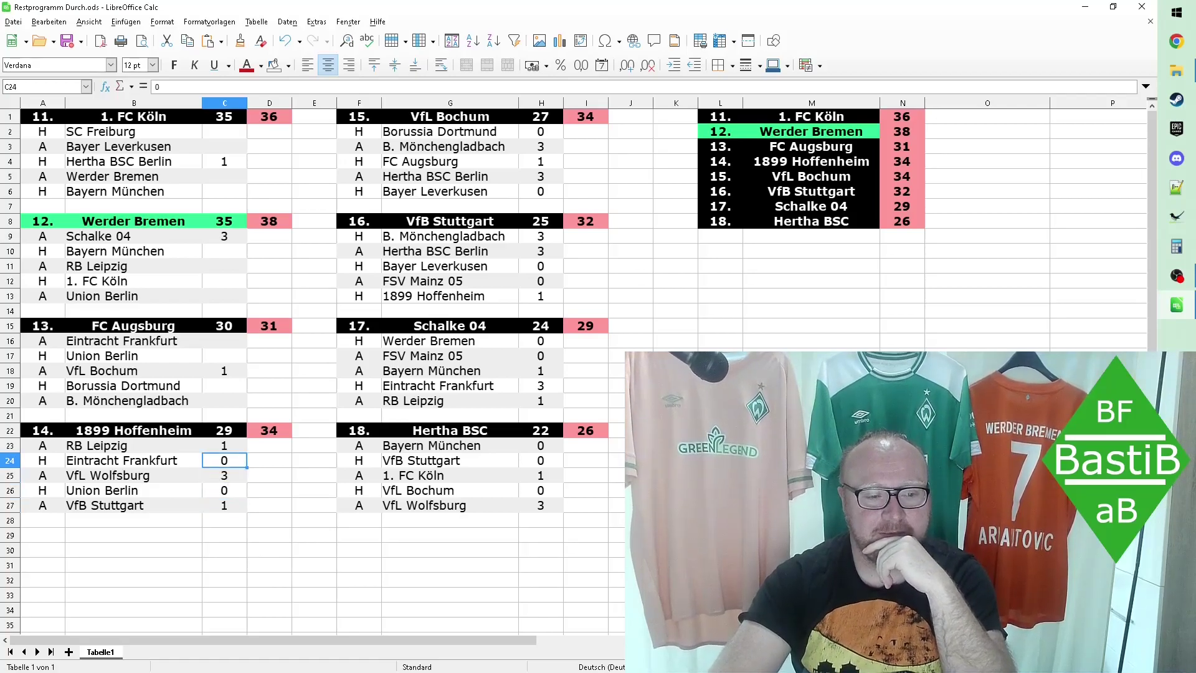
key(Down)
key(Up)
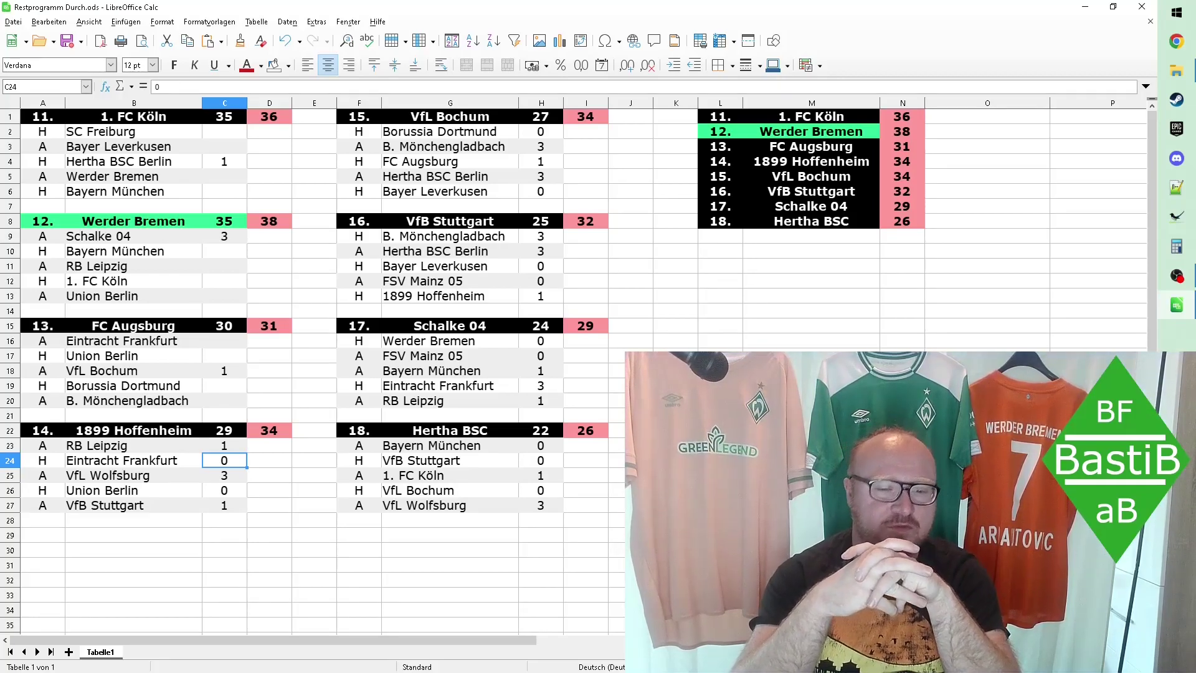
Step: Enter 0 points for FC Augsburg's away match at Eintracht Frankfurt
key(Up)
key(Up)
key(Right)
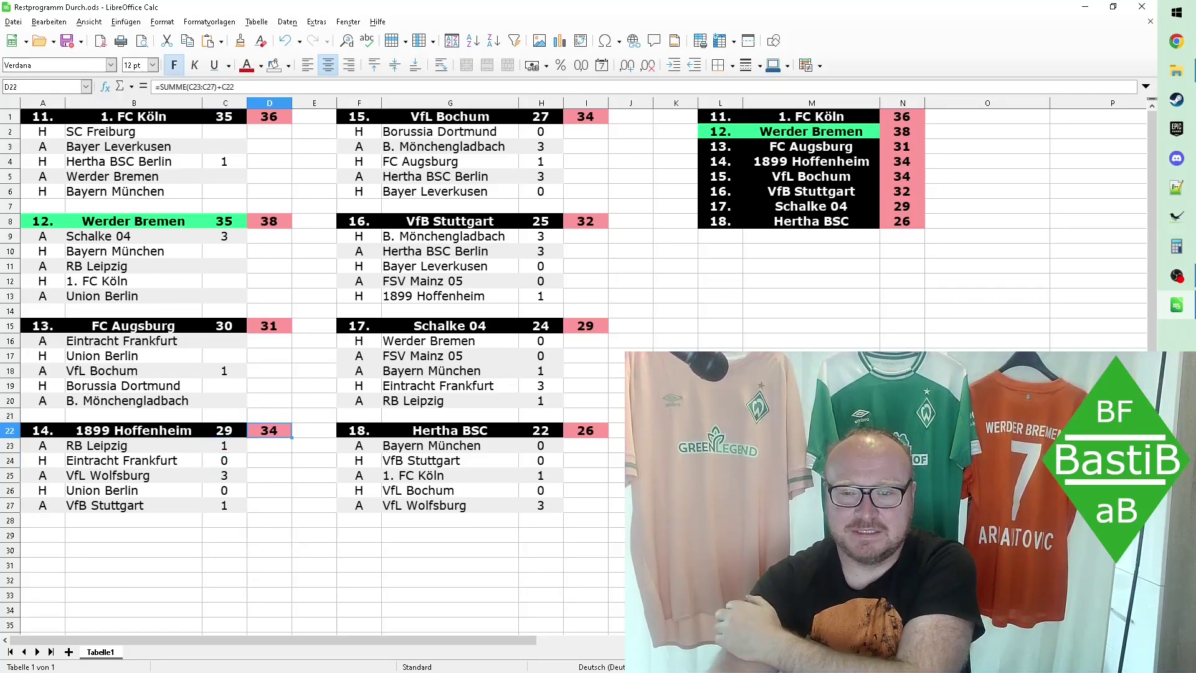
key(Up)
key(Up)
key(Up)
key(Down)
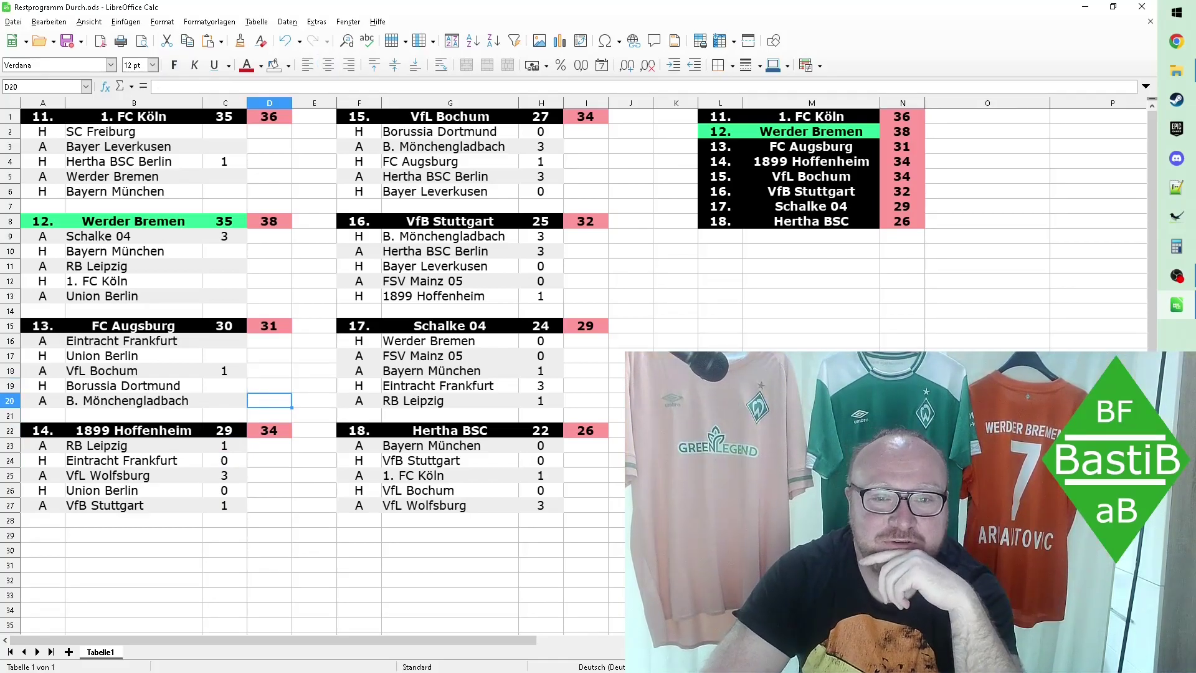
key(Left)
key(Up)
key(Up)
key(Up)
key(Up)
text(3)
key(Return)
key(Up)
text(0)
key(Return)
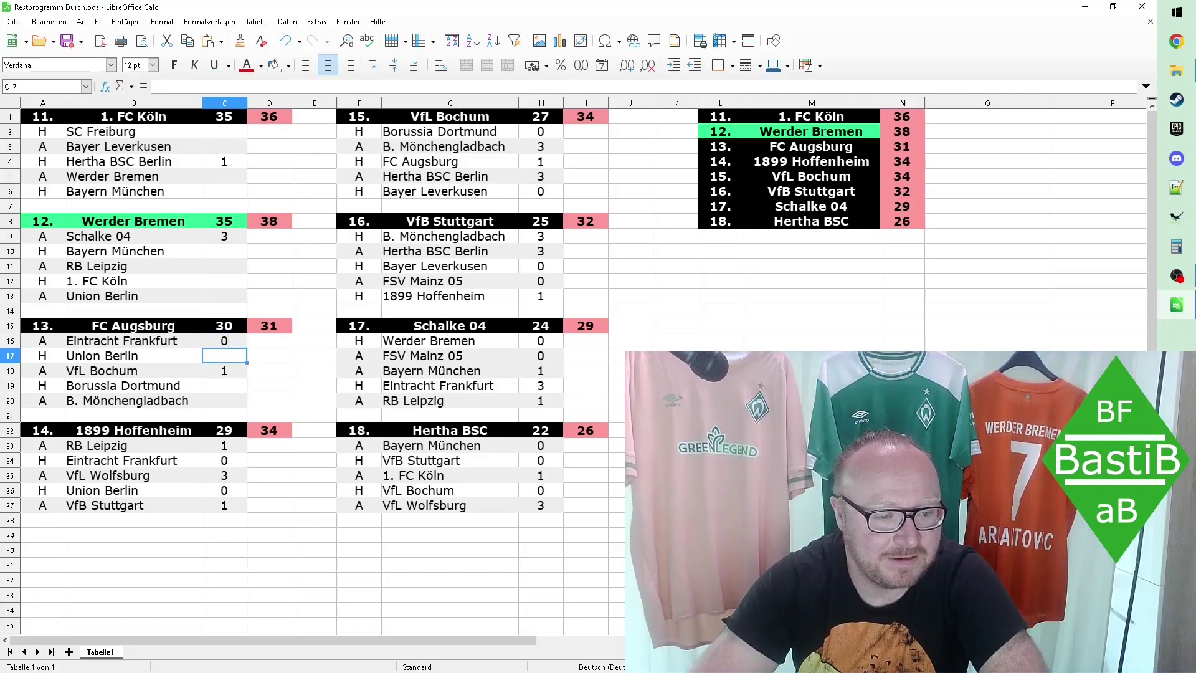
Step: Complete FC Augsburg's predictions with 1 point against Union Berlin, 0 against Borussia Dortmund and 3 at B. Mönchengladbach
text(1)
key(Return)
key(Return)
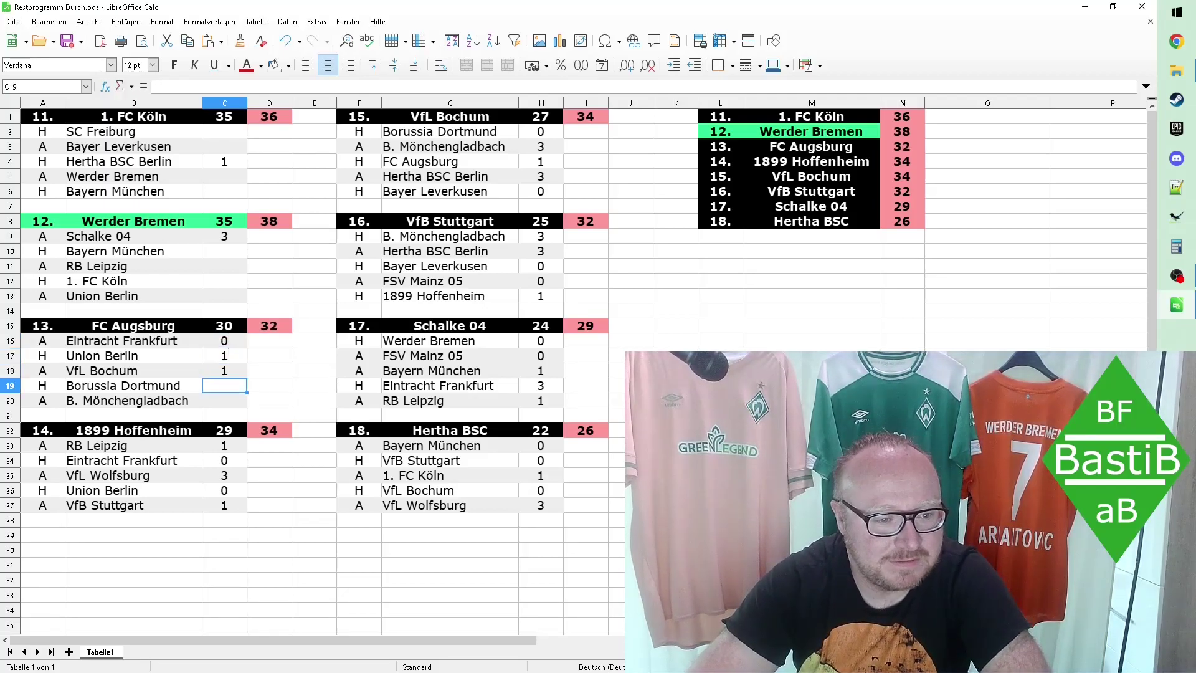
text(0)
key(Return)
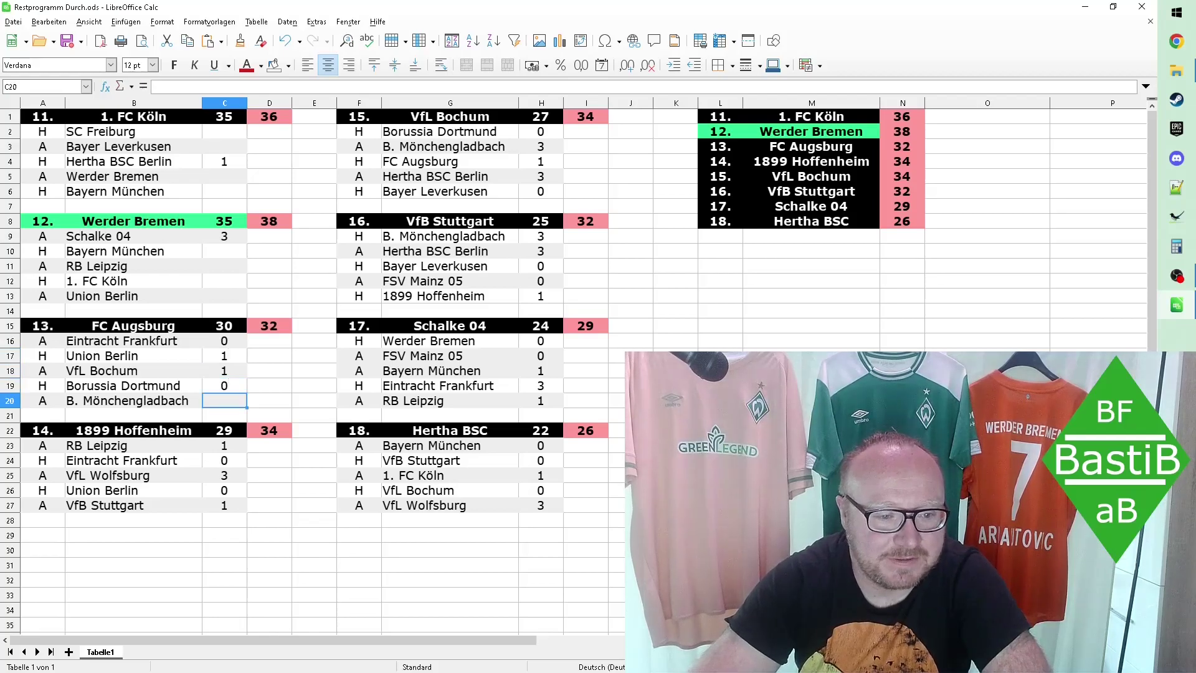
text(3)
key(Return)
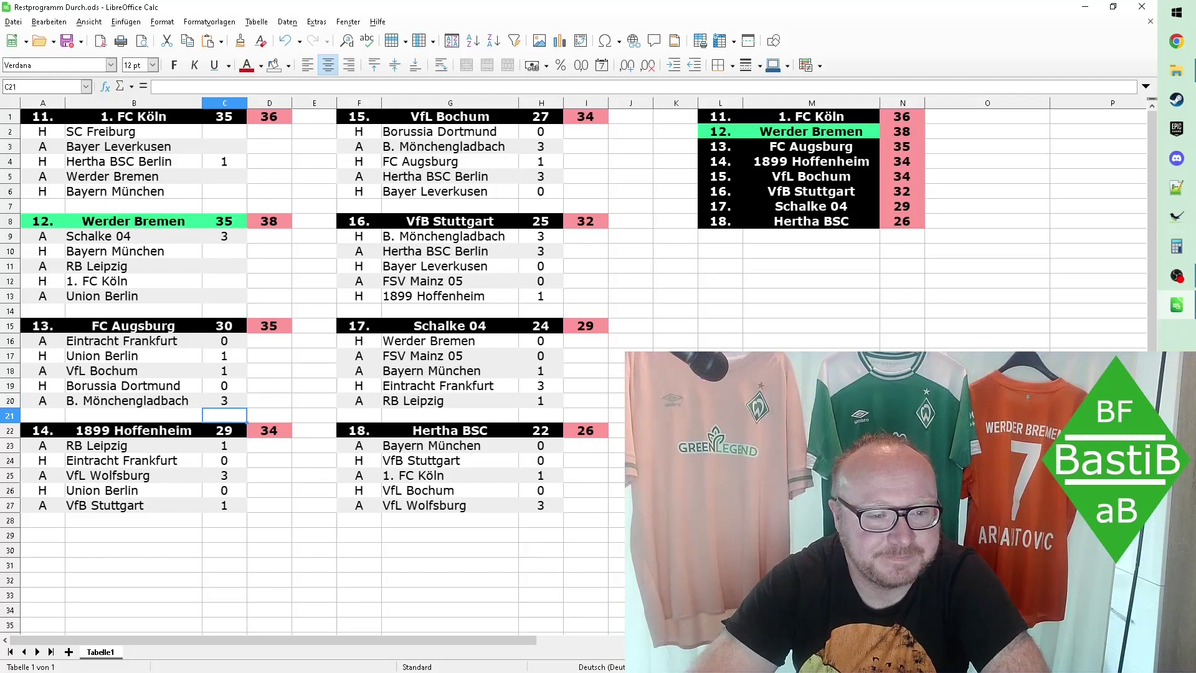
Step: Enter 0 points for 1. FC Köln's home match against SC Freiburg and 0 points for its away match at Bayer Leverkusen
key(Up)
key(Up)
key(Up)
key(Up)
key(Up)
key(Up)
key(Up)
key(Up)
key(Up)
key(Up)
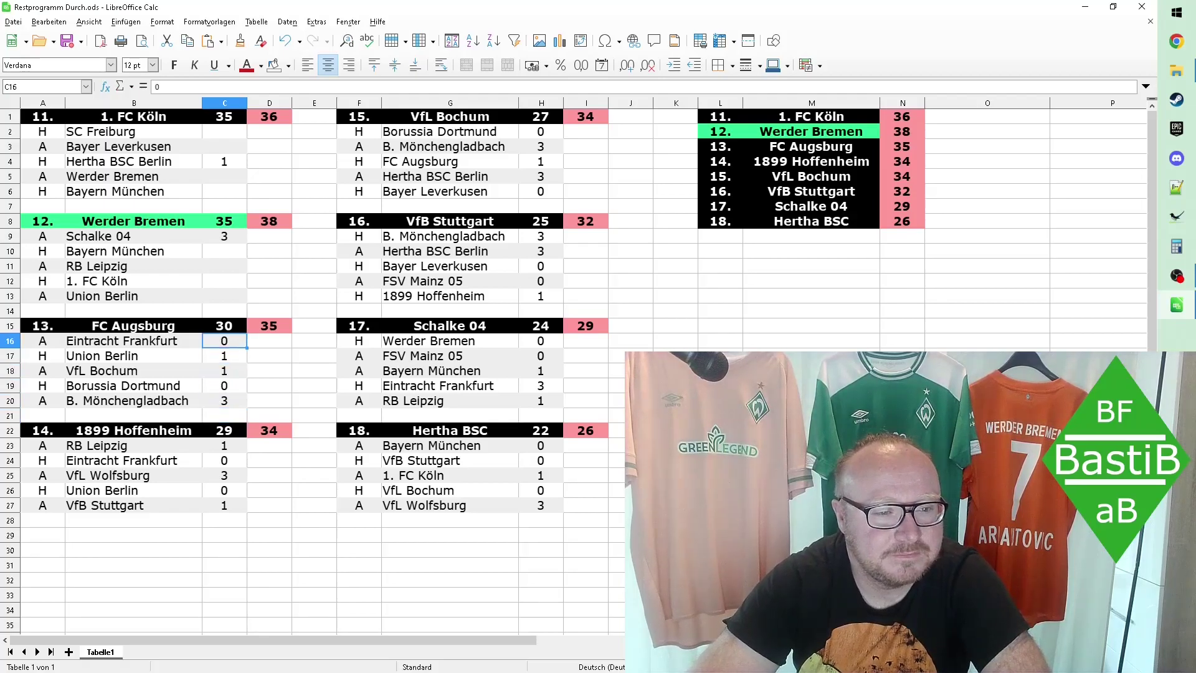
key(Up)
key(Up)
key(Up)
key(Up)
key(Up)
key(Up)
key(Up)
key(Up)
key(Up)
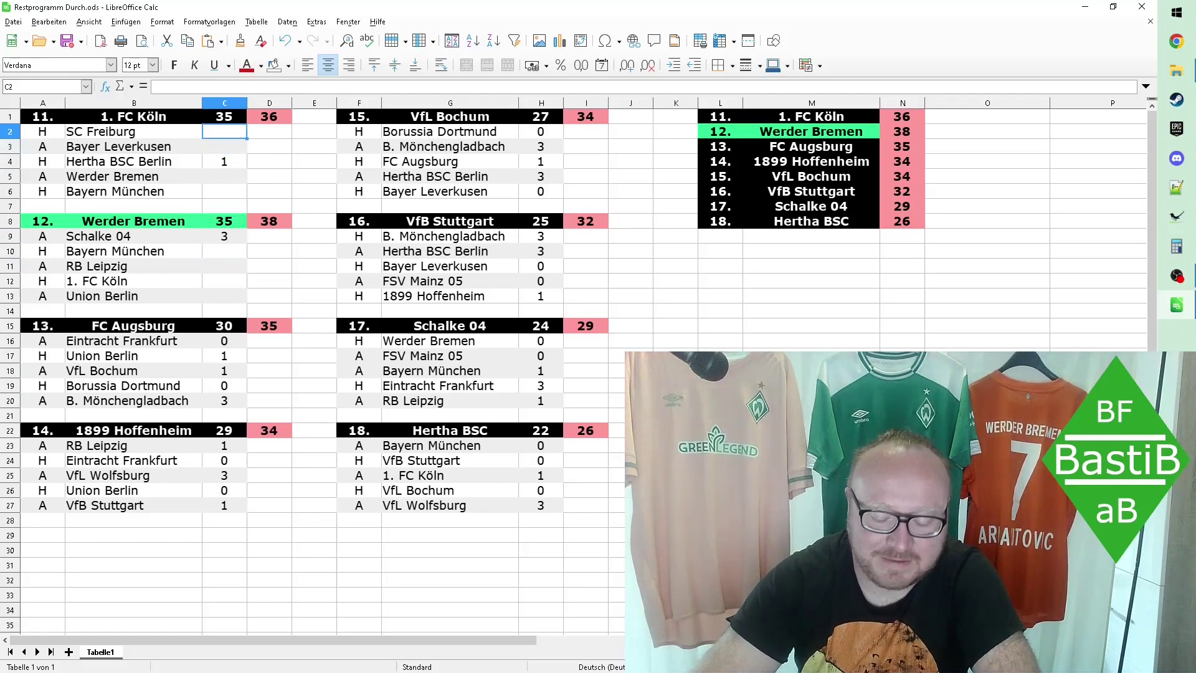
text(0)
key(Return)
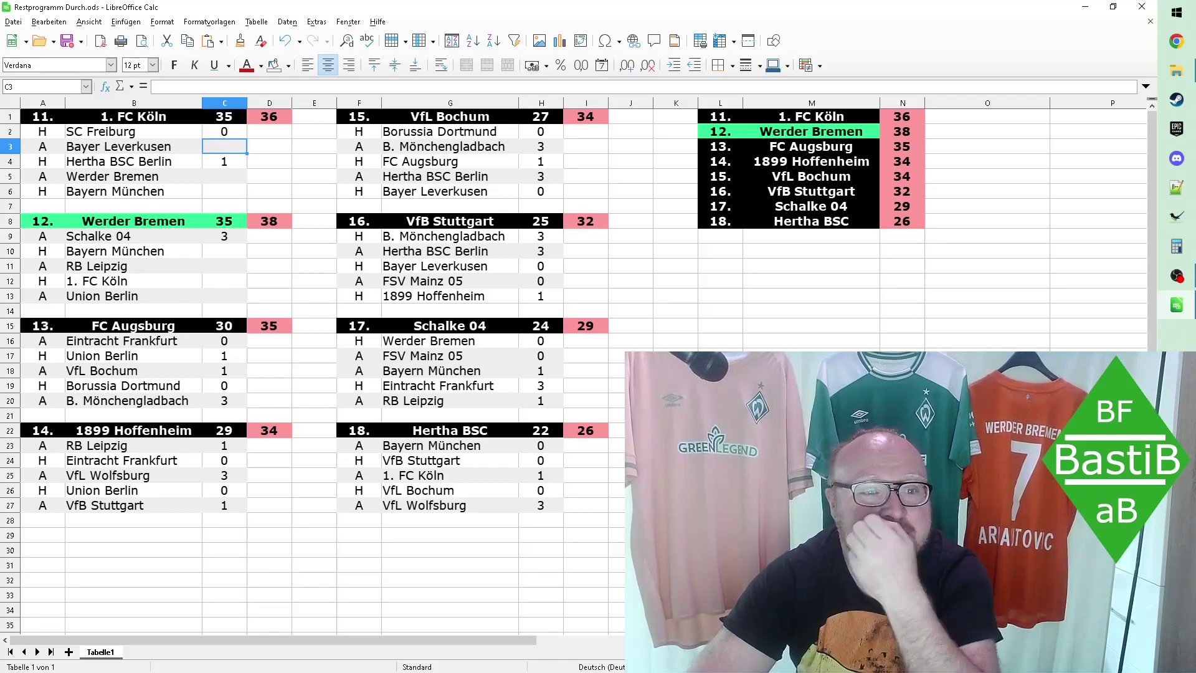
text(0)
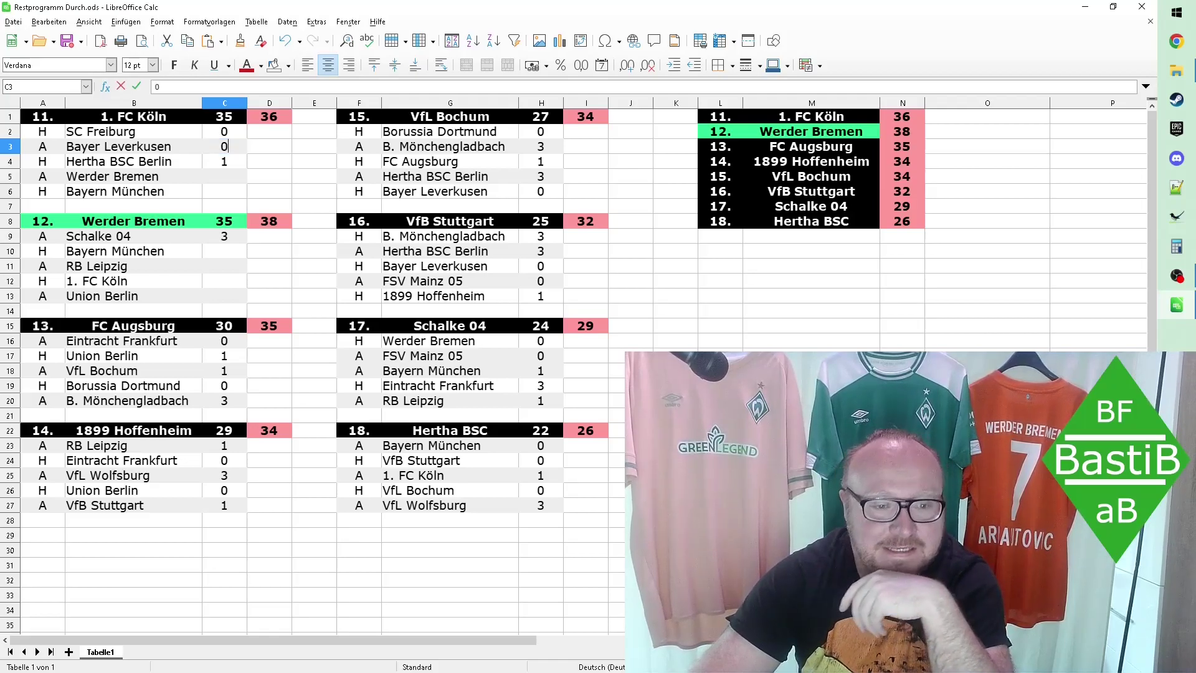
key(Return)
Step: Enter 0 points for 1. FC Köln's away match at Werder Bremen and 0 points for its home match against Bayern München
key(Return)
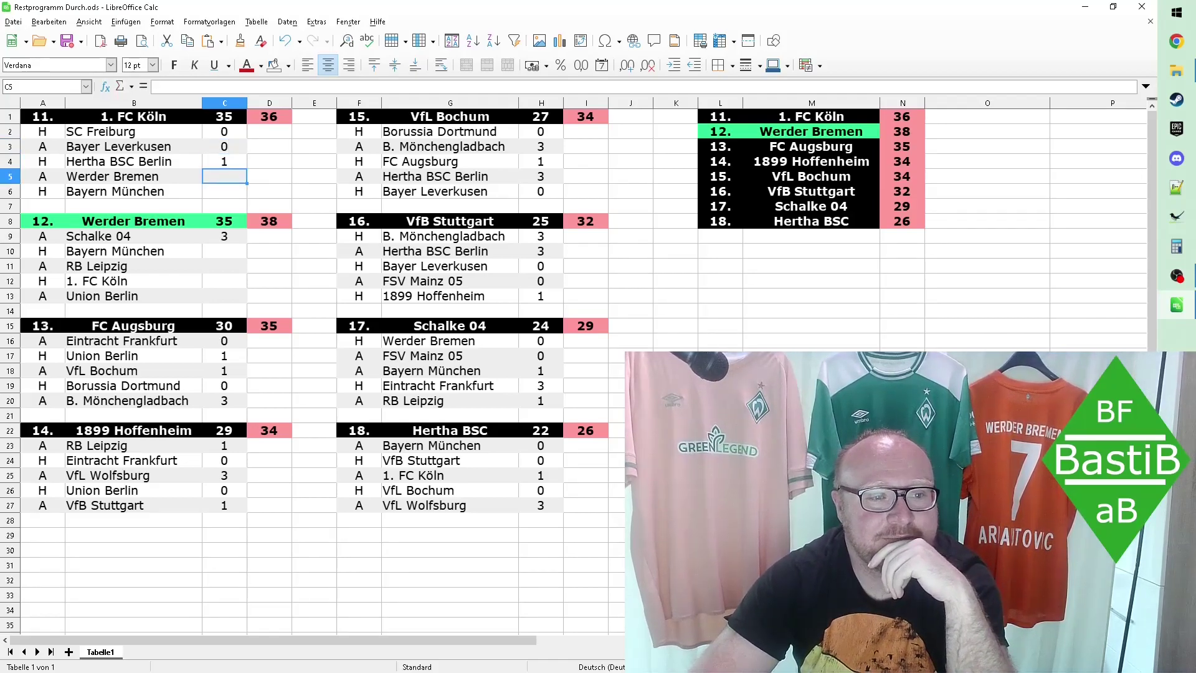
text(0)
key(Return)
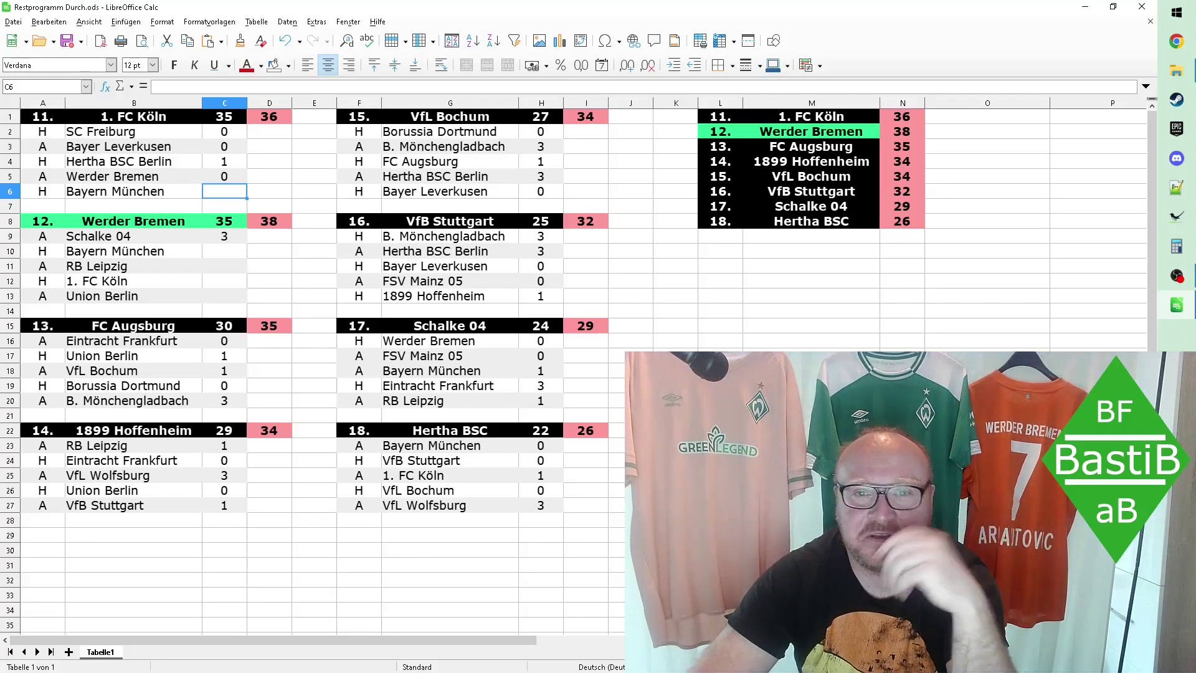
text(0)
key(Return)
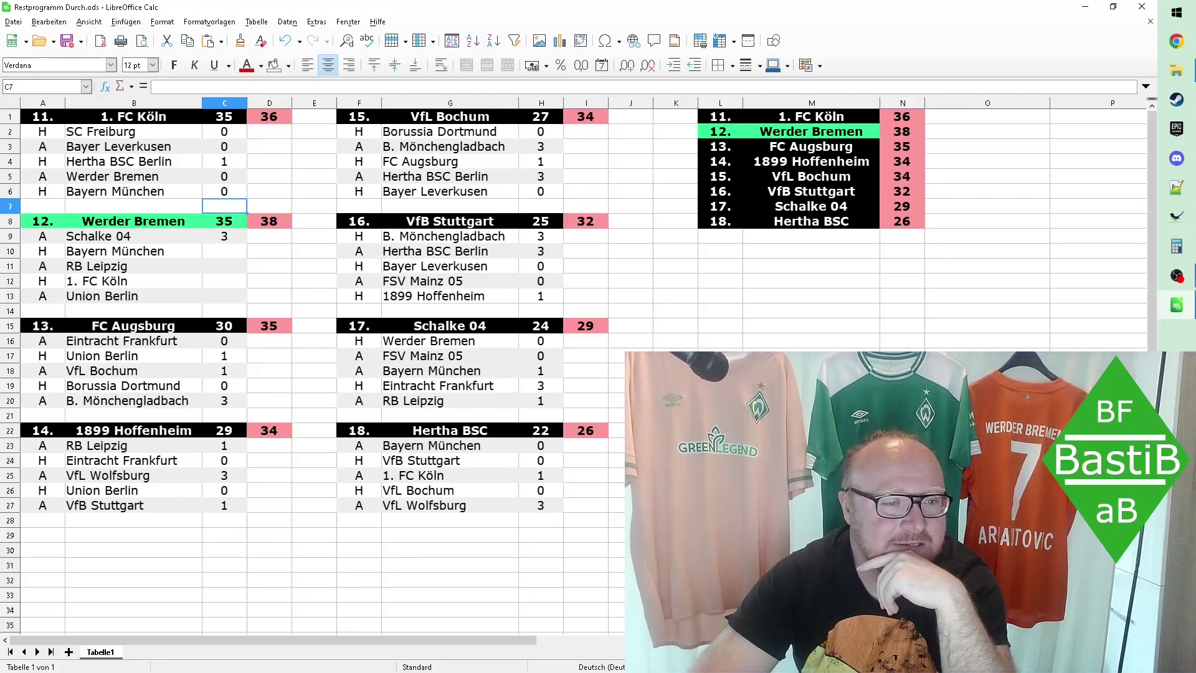
Step: Enter 1 point for Werder Bremen's home match against Bayern München and 0 points for its away match at RB Leipzig
key(Down)
key(Down)
key(Down)
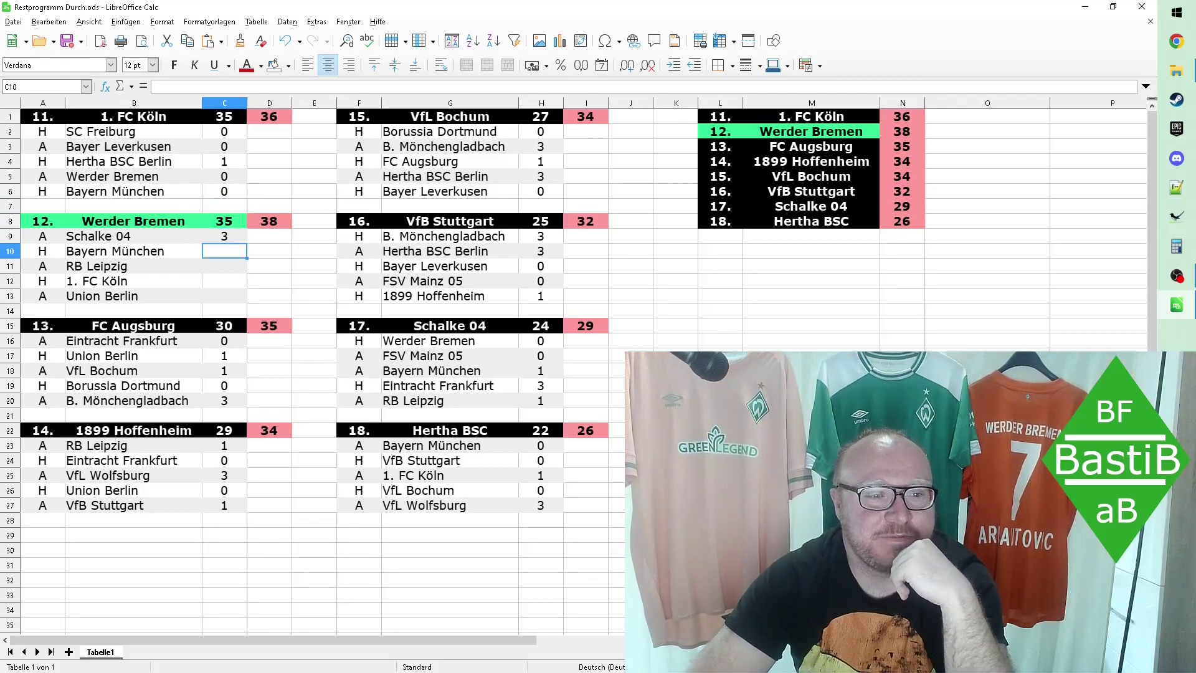
text(1)
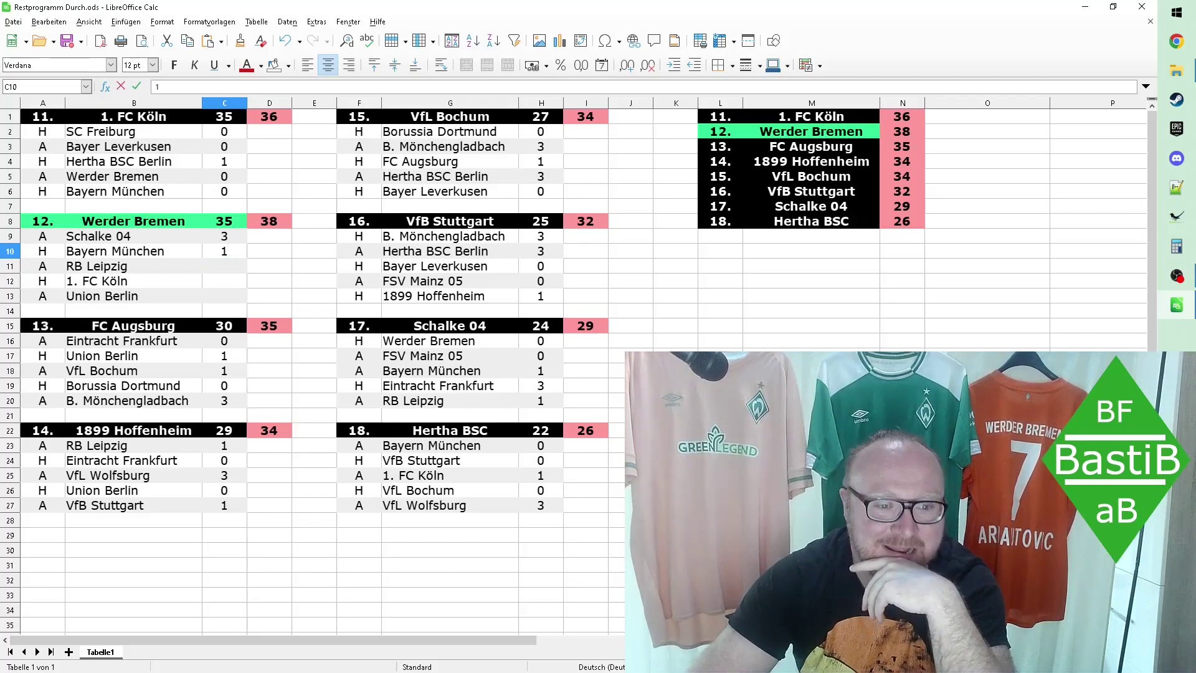
key(Return)
text(0)
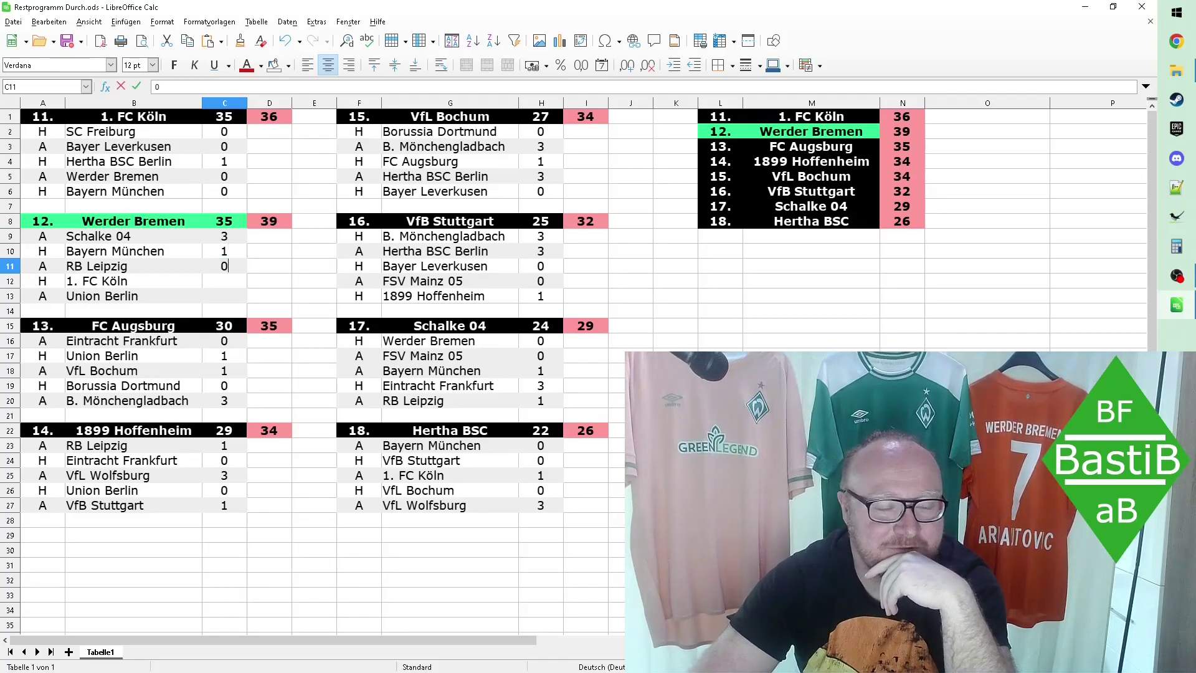
key(Return)
Step: Enter 3 points for Werder Bremen's home match against 1. FC Köln and add the score 7:1 in the cell beside it
text(3)
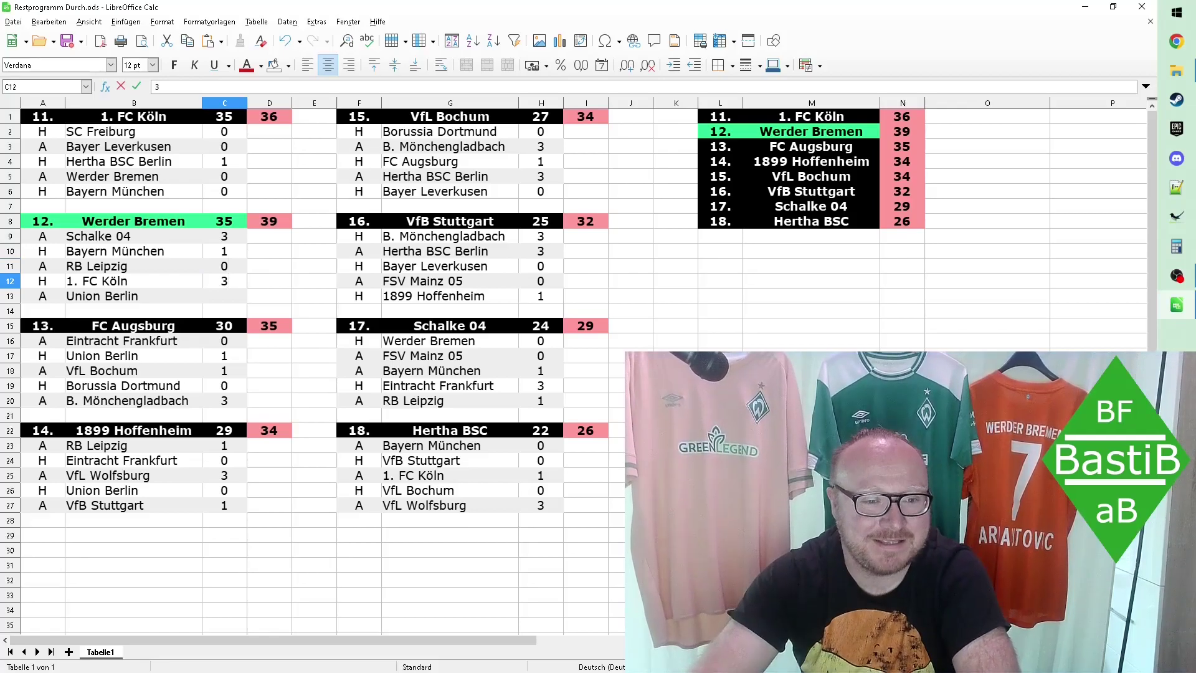
key(Tab)
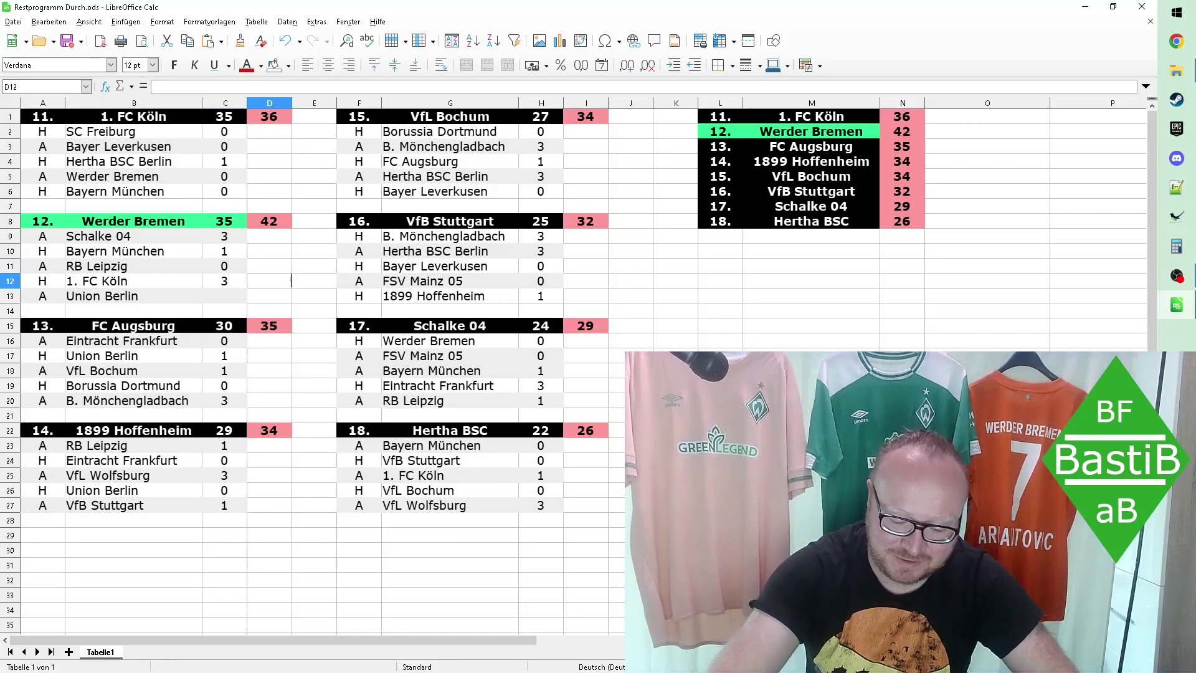
text(7:1)
key(Return)
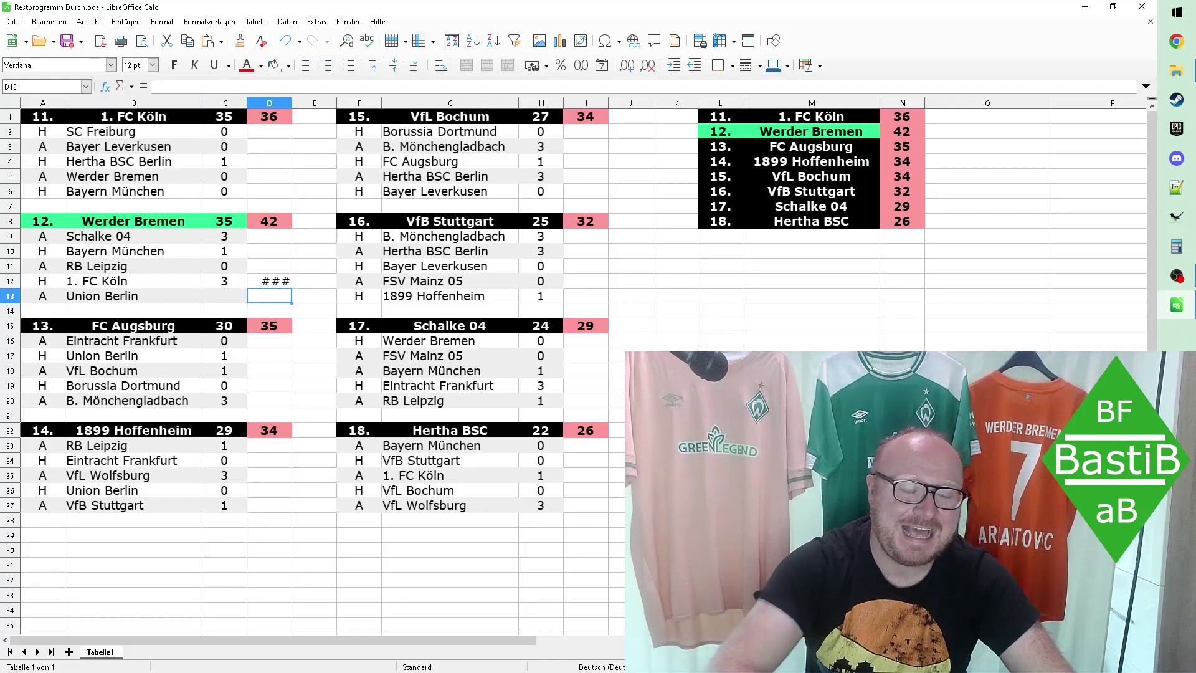
Step: Enter 0 points for Werder Bremen's away match at Union Berlin
click(234, 300)
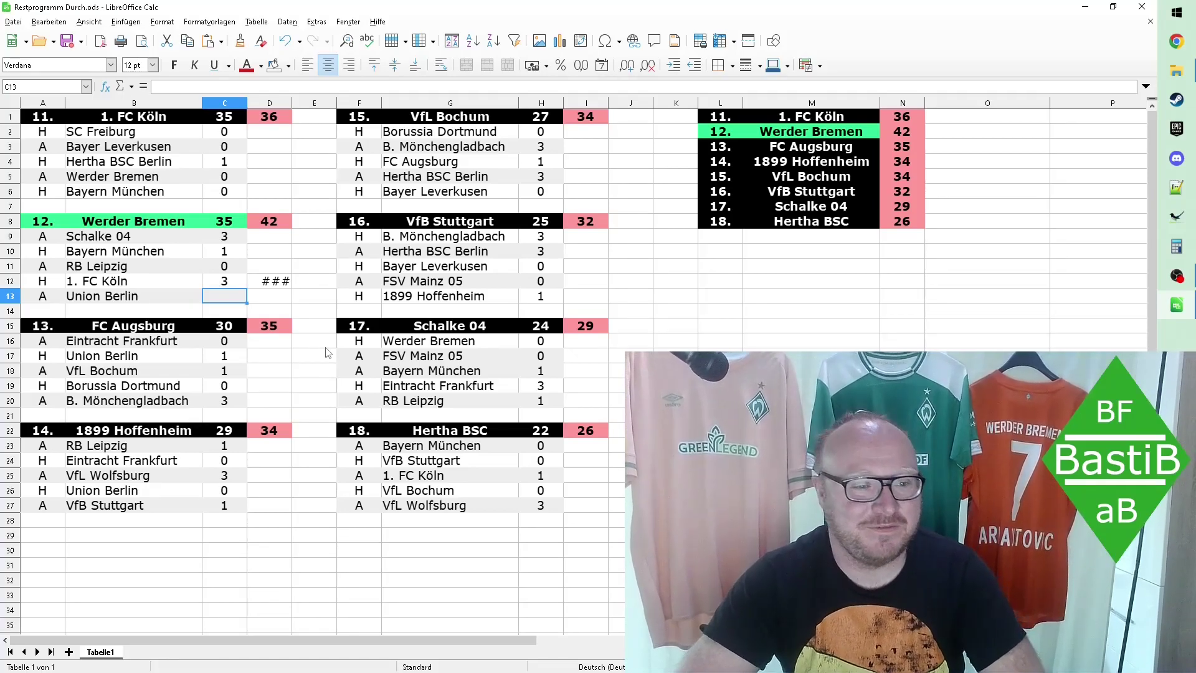
text(0)
key(Return)
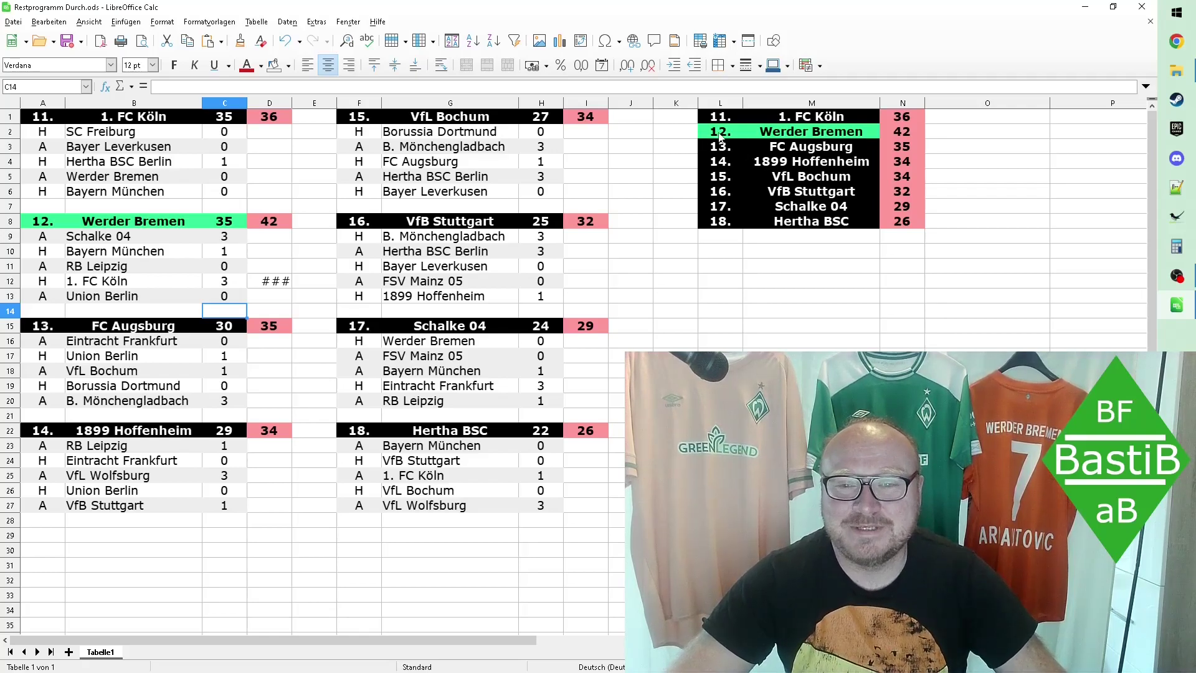
Step: Move the whole projected standings block from L1:N8 down so that it starts at cell L10
drag(717, 119, 901, 231)
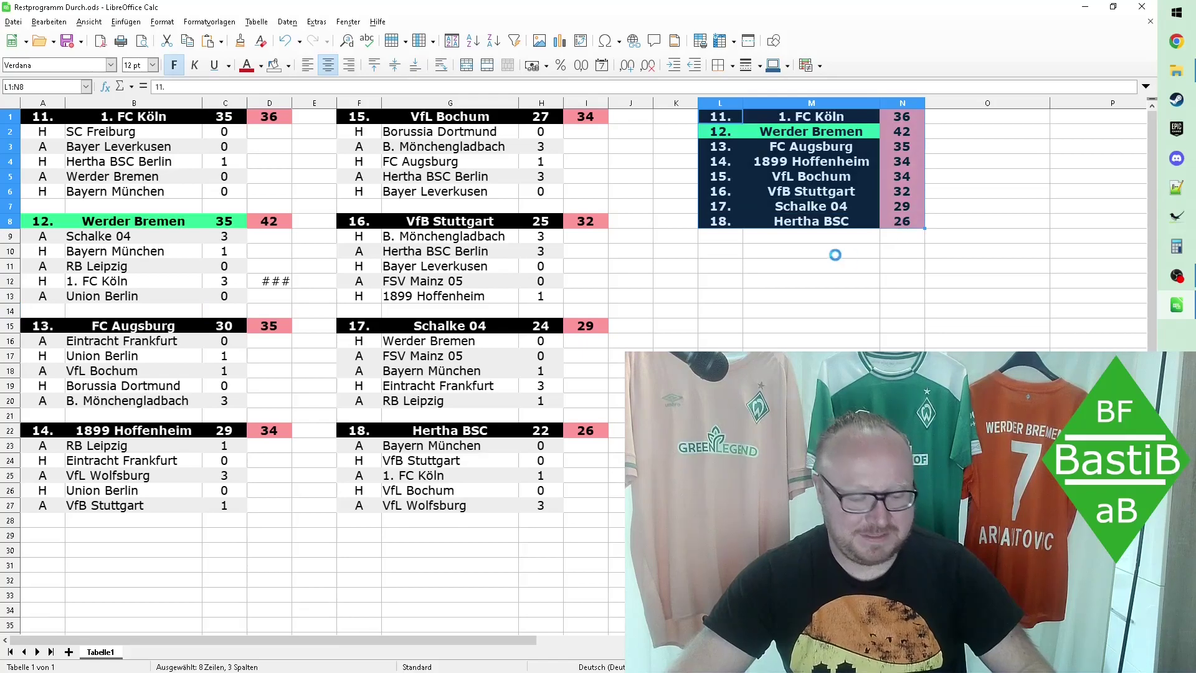
key(ctrl+x)
click(723, 252)
key(ctrl+v)
click(1010, 285)
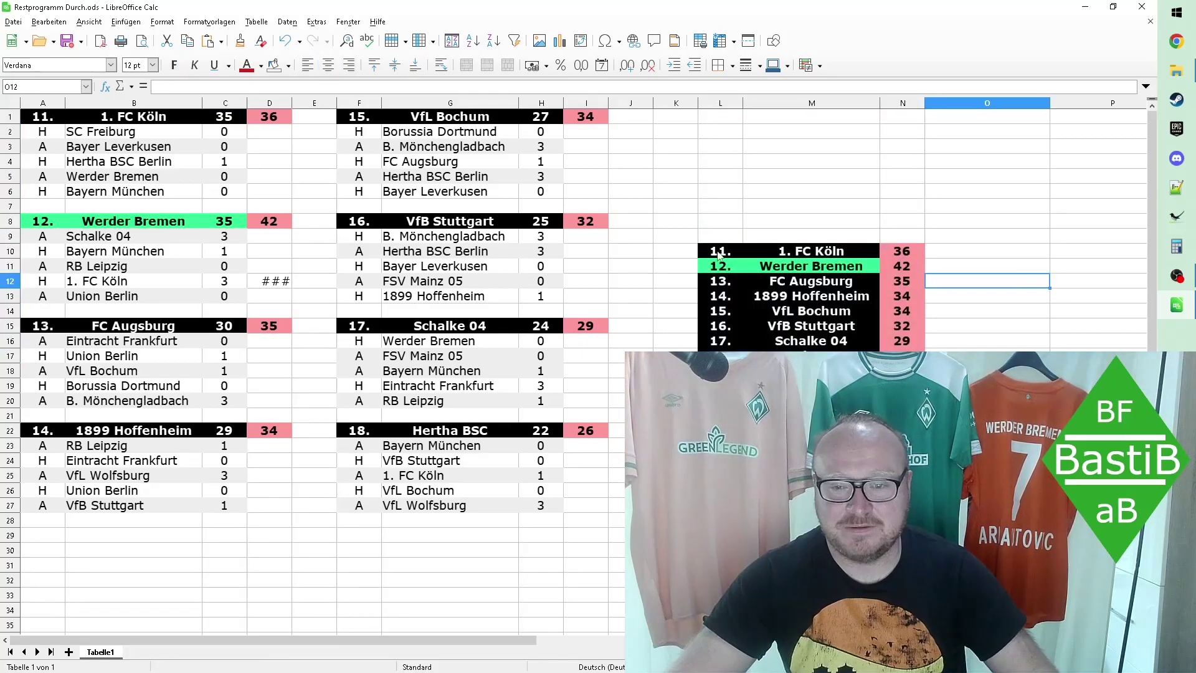
Step: Move the Werder Bremen row of the projected standings up to row 1, starting at L1
drag(720, 266, 903, 267)
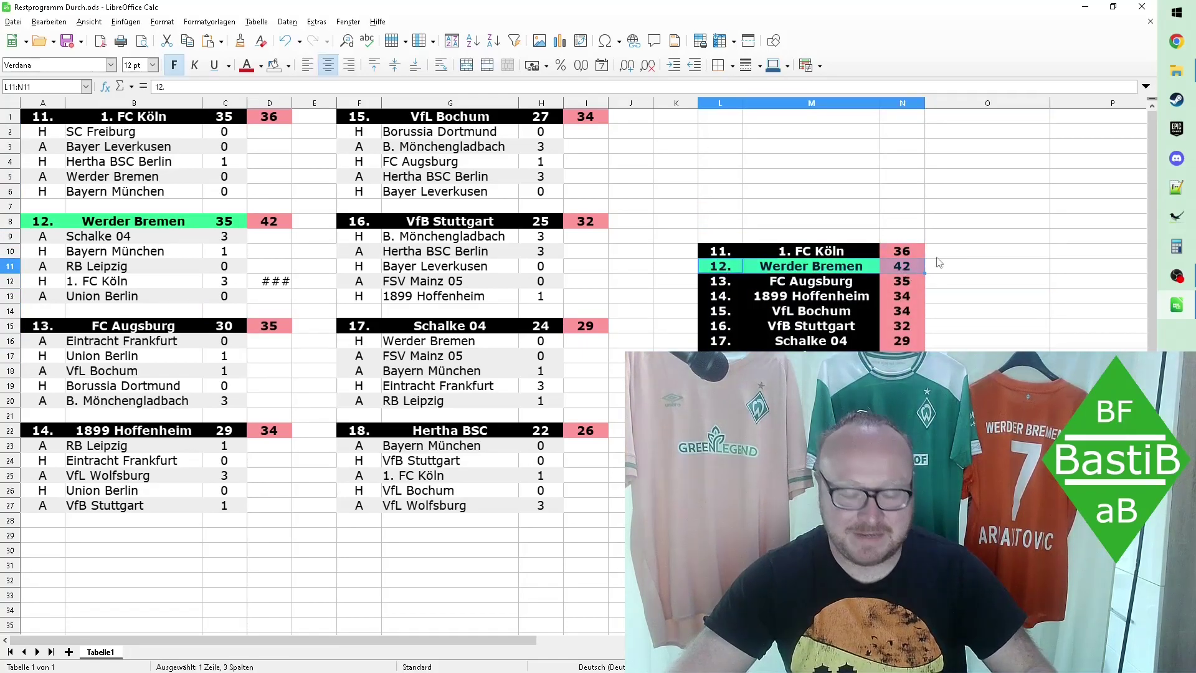
key(ctrl+x)
click(740, 117)
key(ctrl+v)
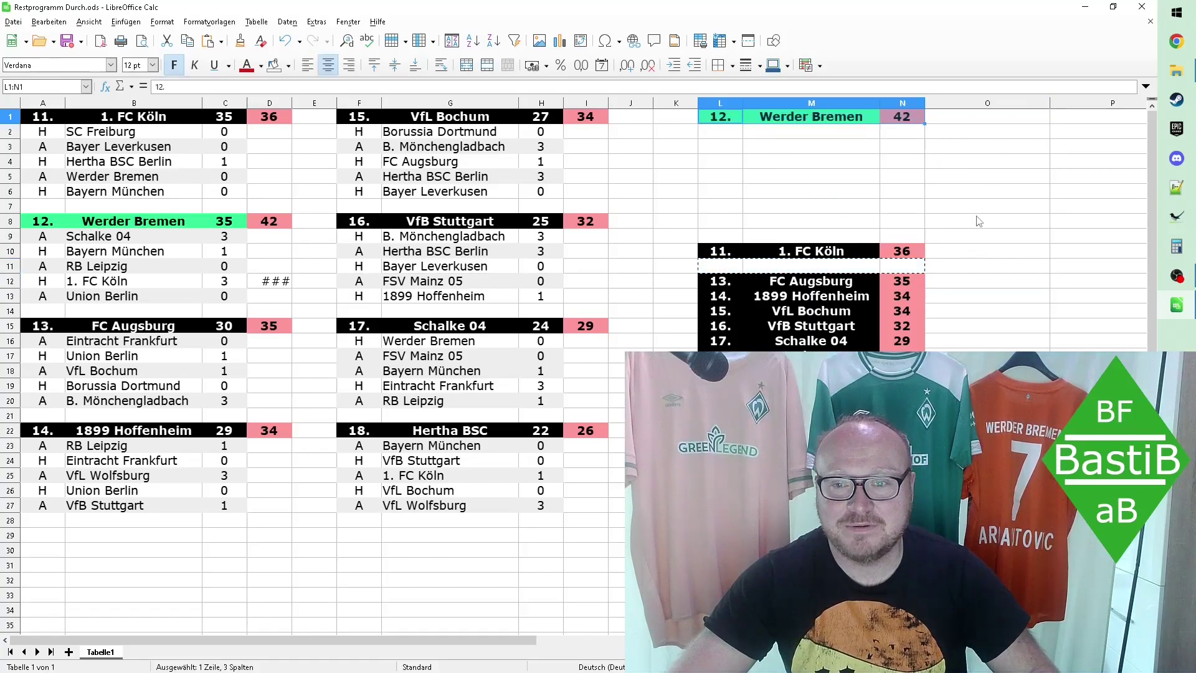
Step: Move the 1. FC Köln row of the projected standings to L2, directly below Werder Bremen
click(721, 251)
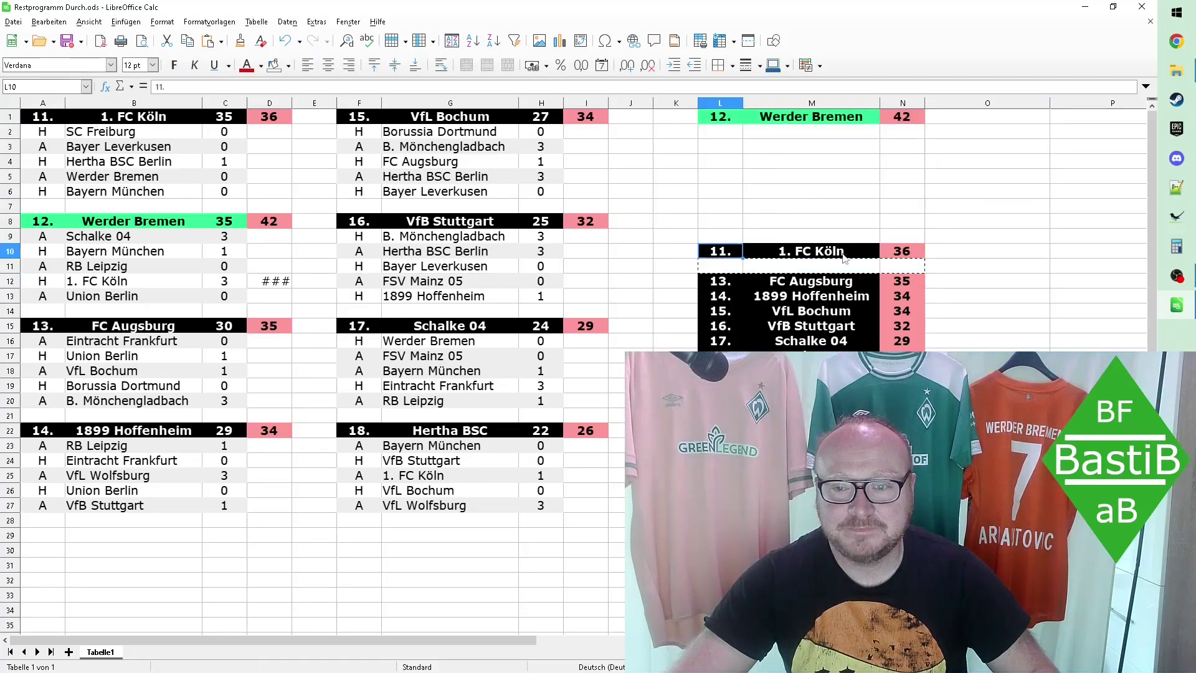
drag(832, 259, 902, 252)
key(ctrl+x)
click(722, 132)
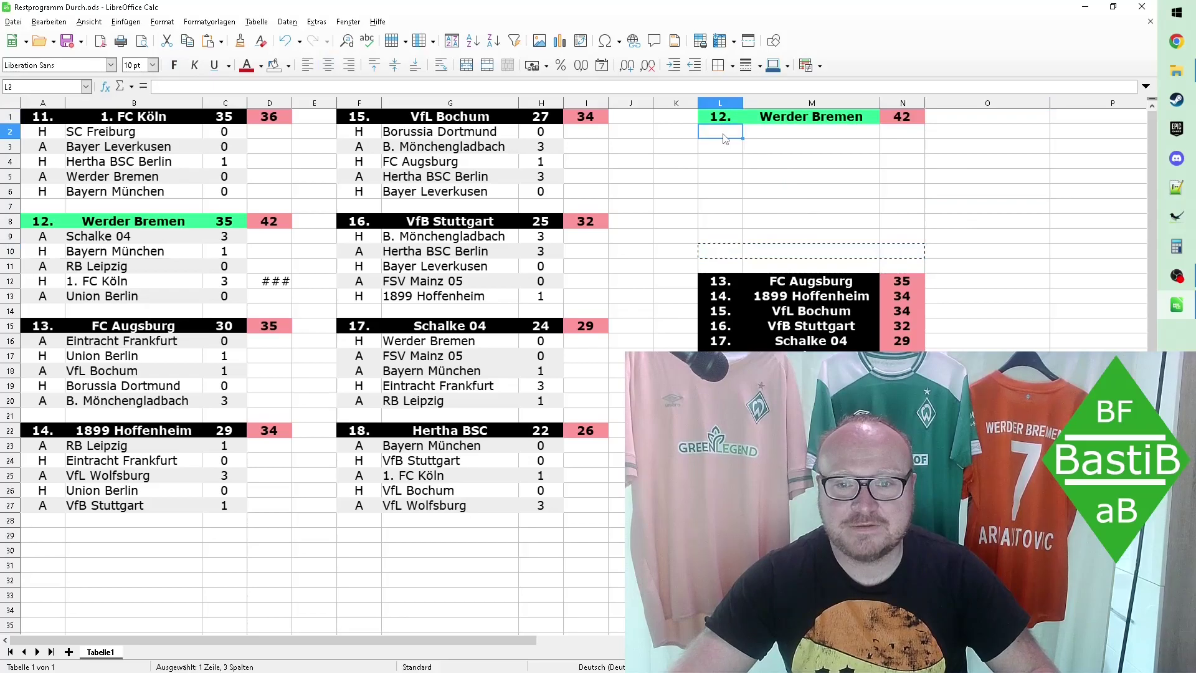
key(ctrl+v)
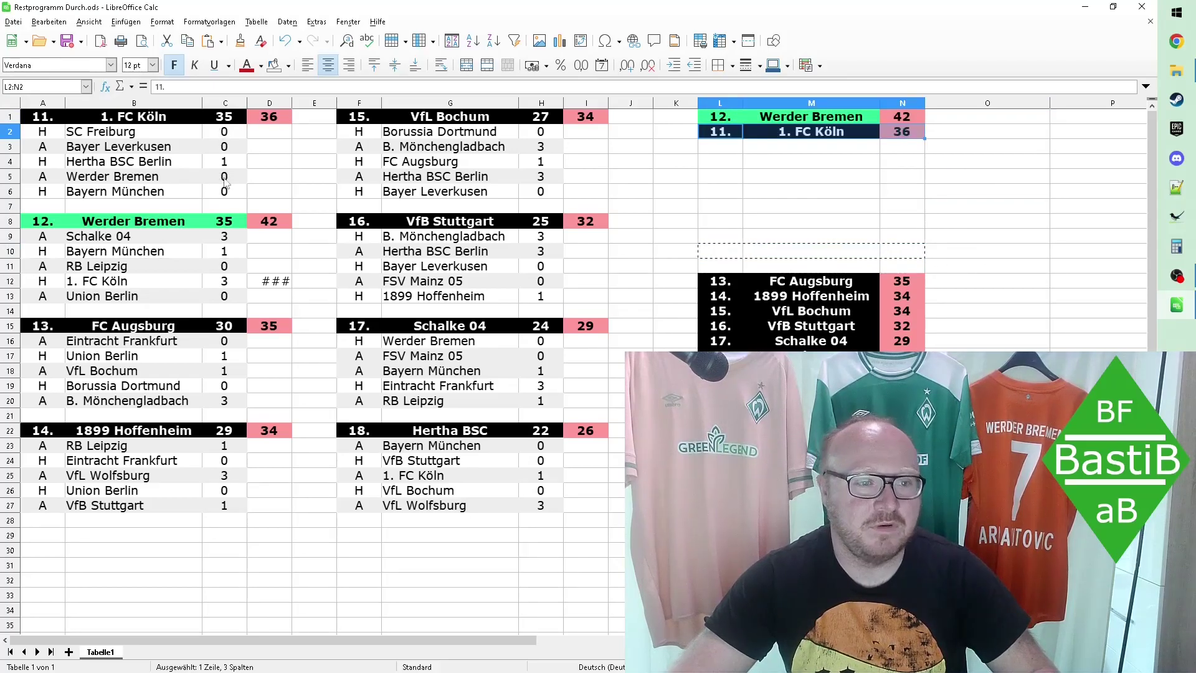
Step: Move the remaining six standings rows, FC Augsburg through Hertha BSC, up to start at cell L3
drag(721, 285, 902, 342)
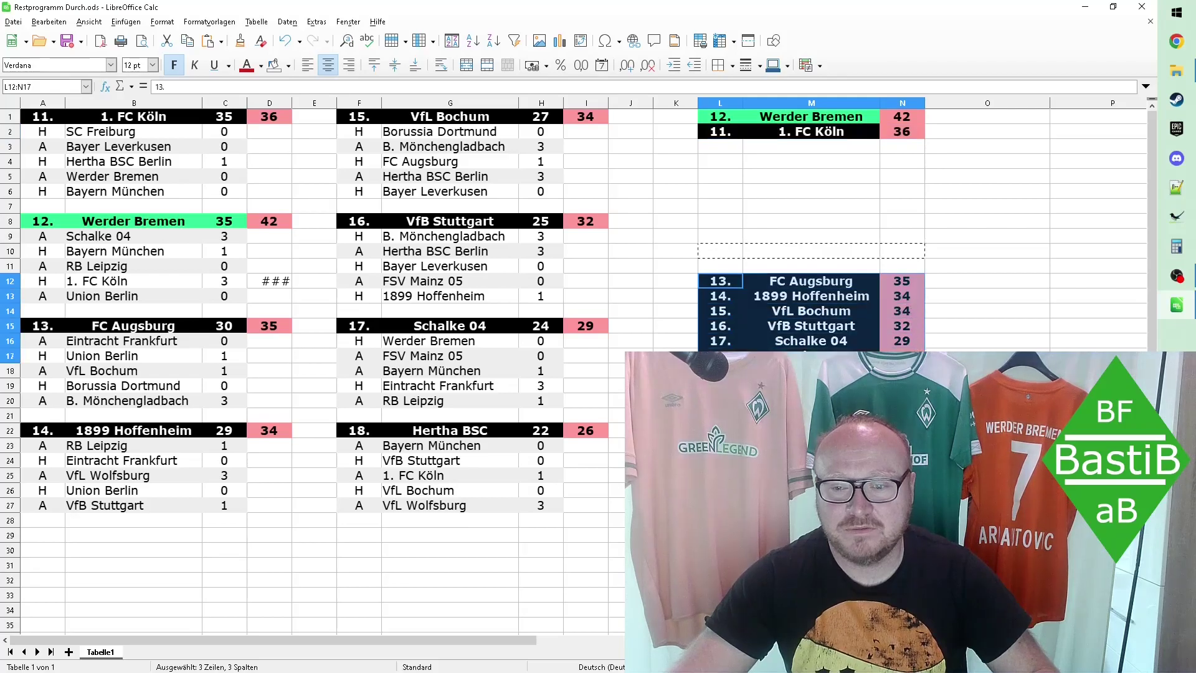
key(ctrl+x)
click(721, 147)
key(ctrl+v)
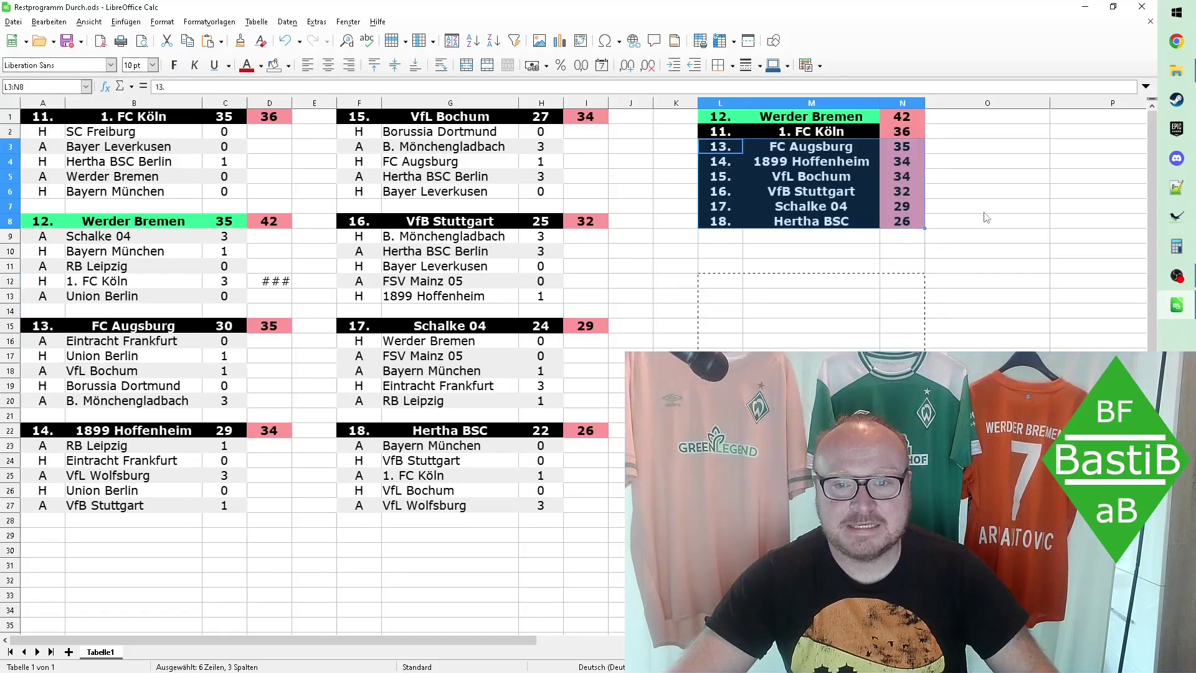
click(984, 215)
Step: Renumber the projected standings so that Werder Bremen is 11. and 1. FC Köln is 12
click(721, 117)
text(11.)
key(Return)
text(12)
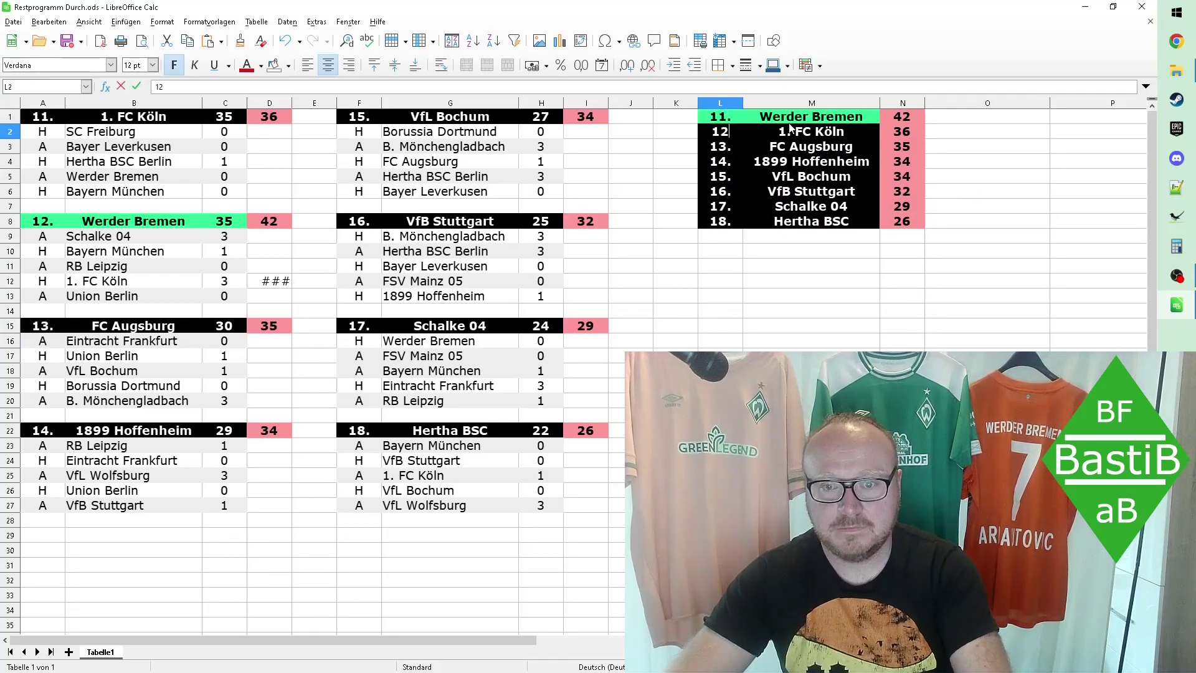
text(.)
key(Return)
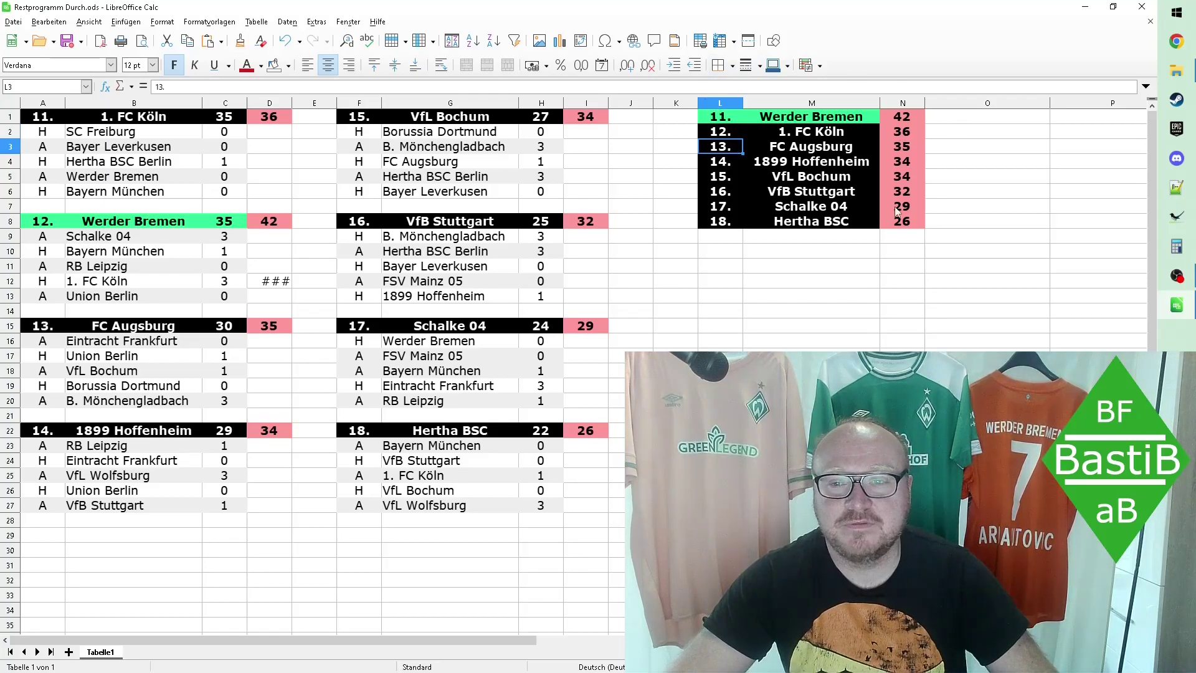
drag(728, 161, 886, 179)
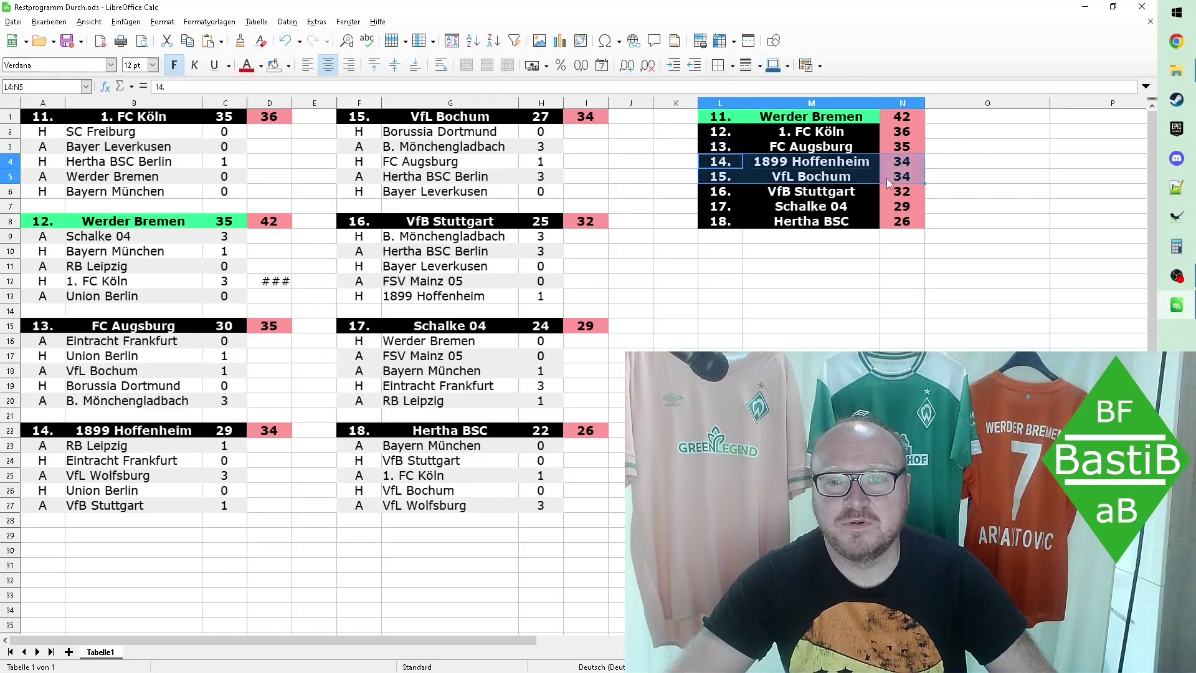
click(789, 298)
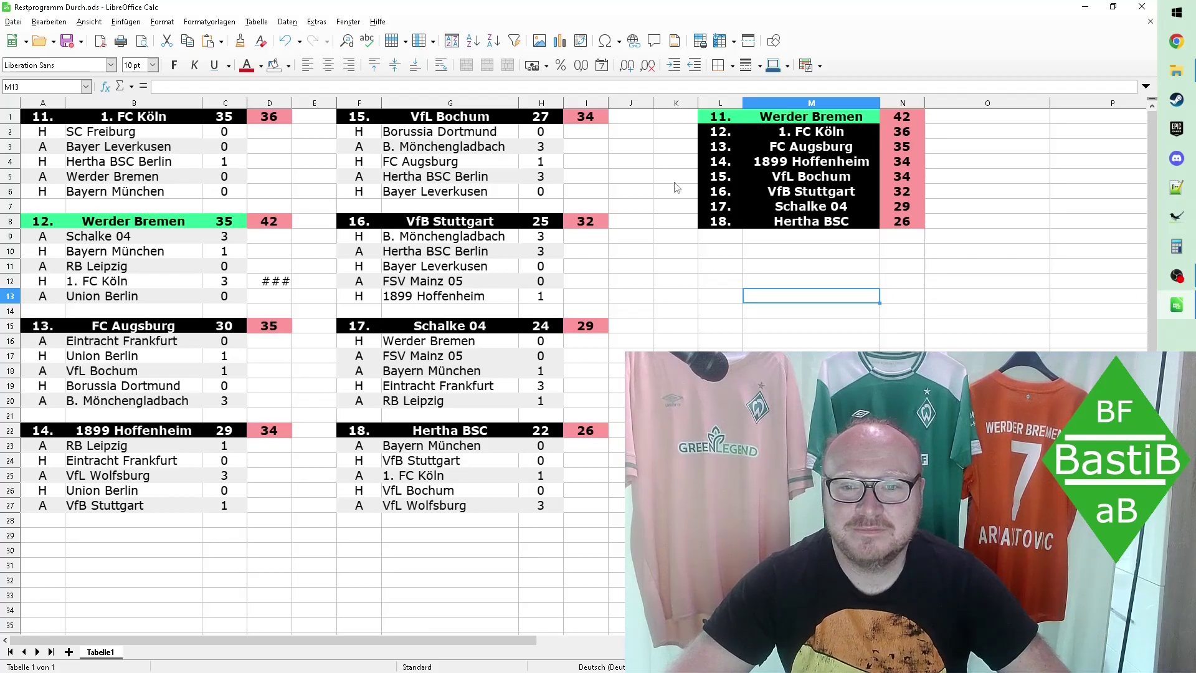
Step: Label VfB Stuttgart's row in the projected standings with "Relegation" in cell O6
click(972, 195)
text(Rela)
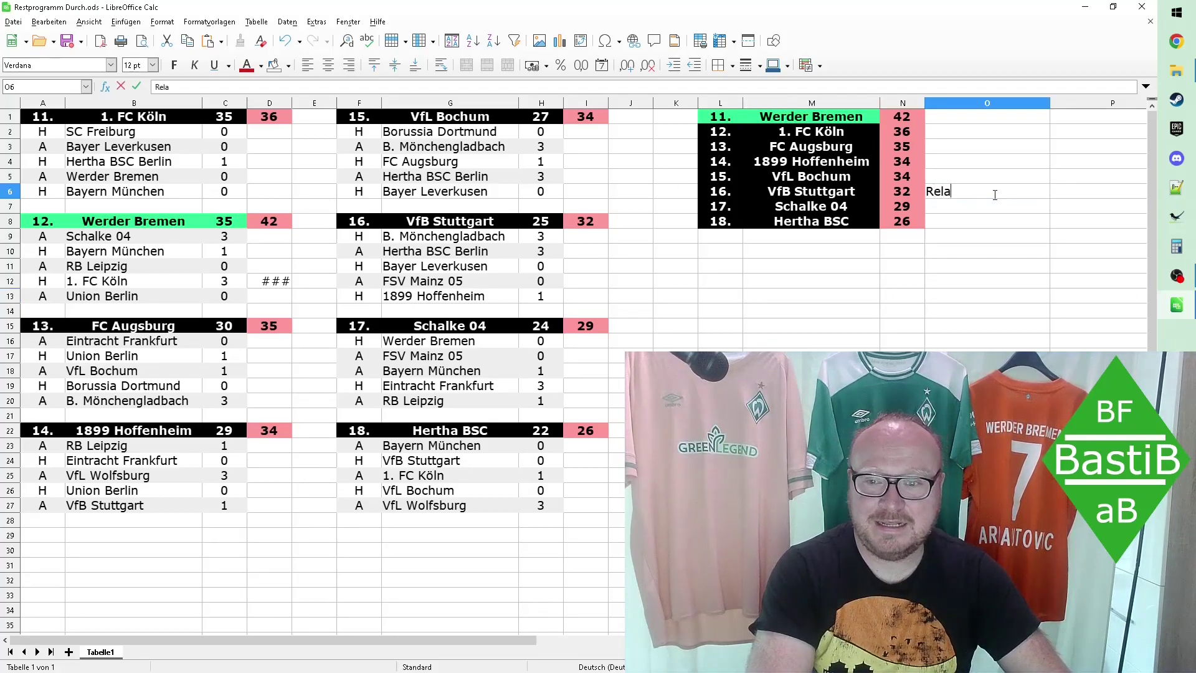
key(BackSpace)
text(egation)
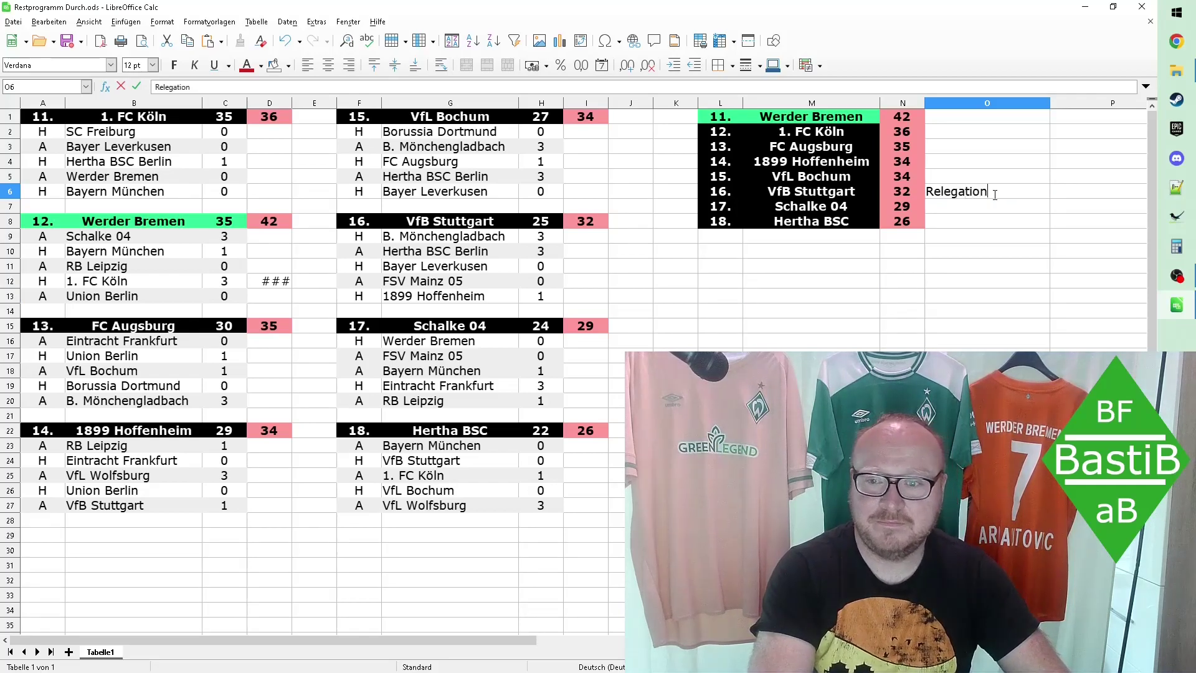
key(Return)
Step: Enter "ABSTIEG" beside Schalke 04 in cell O7 and copy it to cell O8 beside Hertha BSC
text(ABSTIEG)
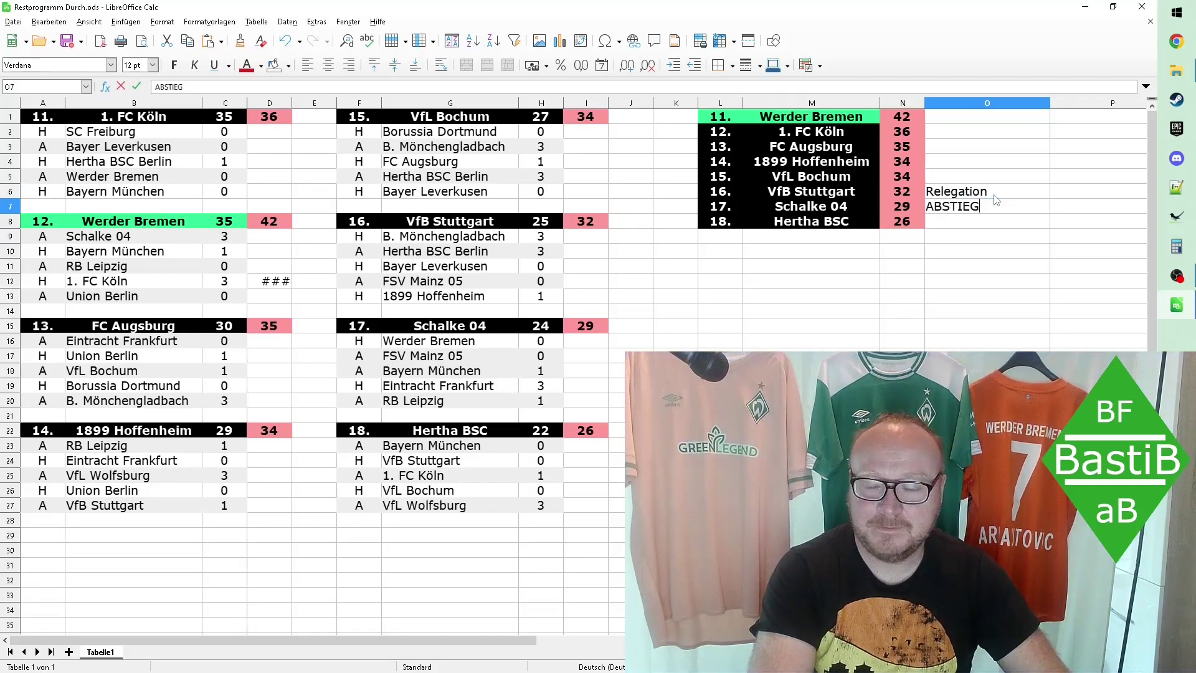
key(Return)
key(Up)
key(ctrl+c)
key(Down)
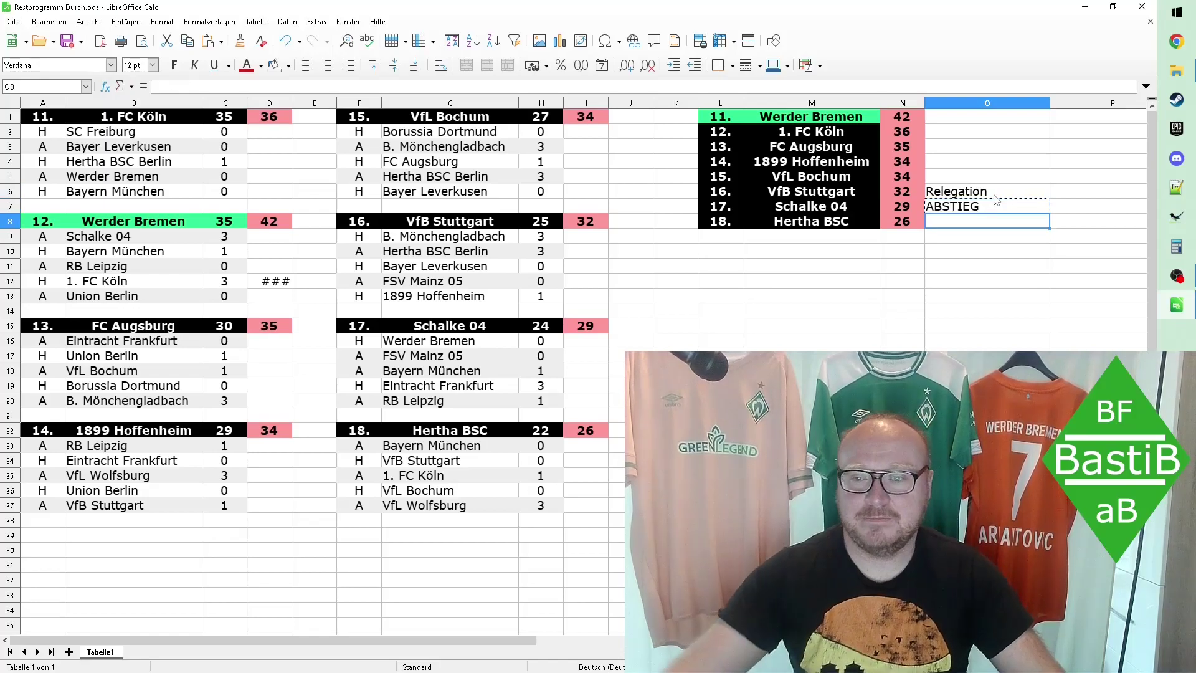
key(ctrl+v)
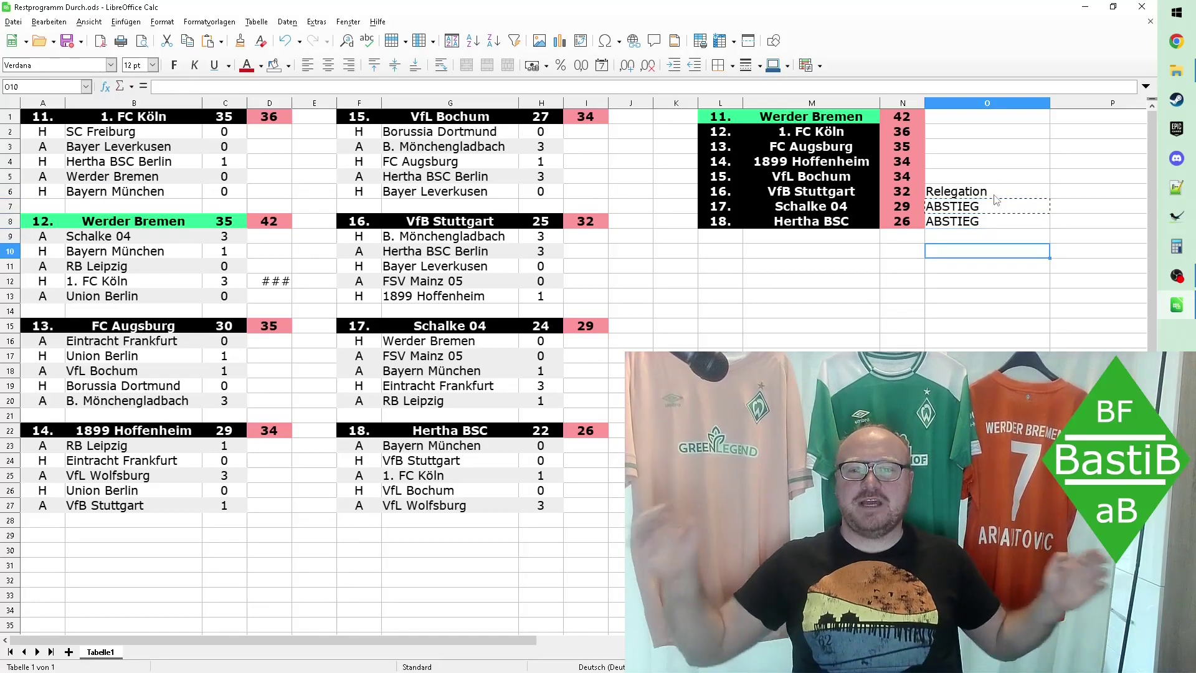